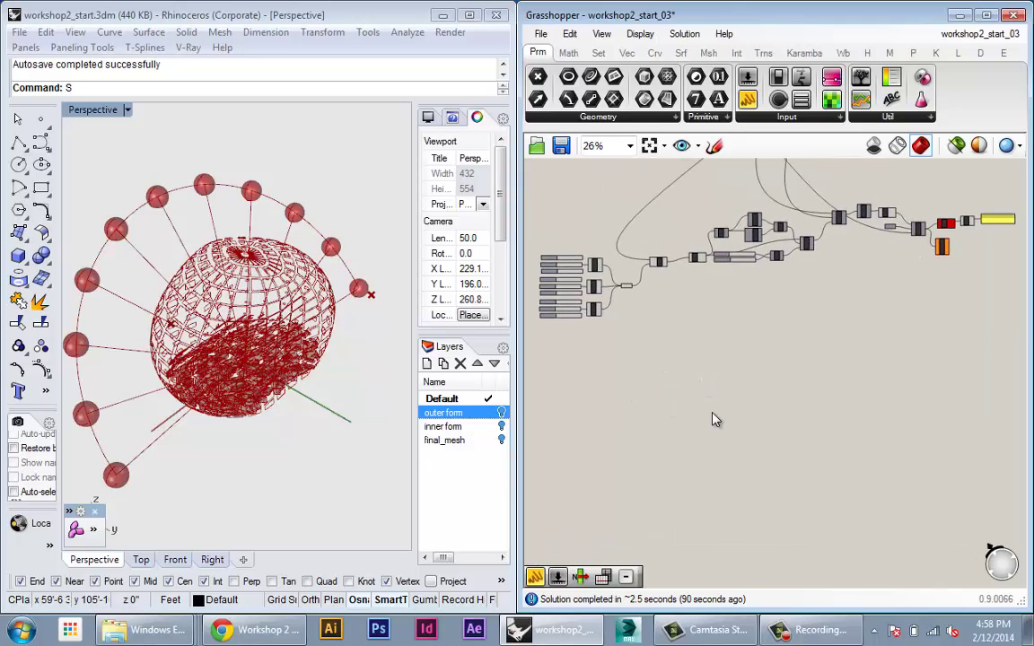
Turn off the preview of all components in the lowest cluster of the definition
scroll(853, 432, "down", 2)
right_click_drag(916, 332, 911, 432)
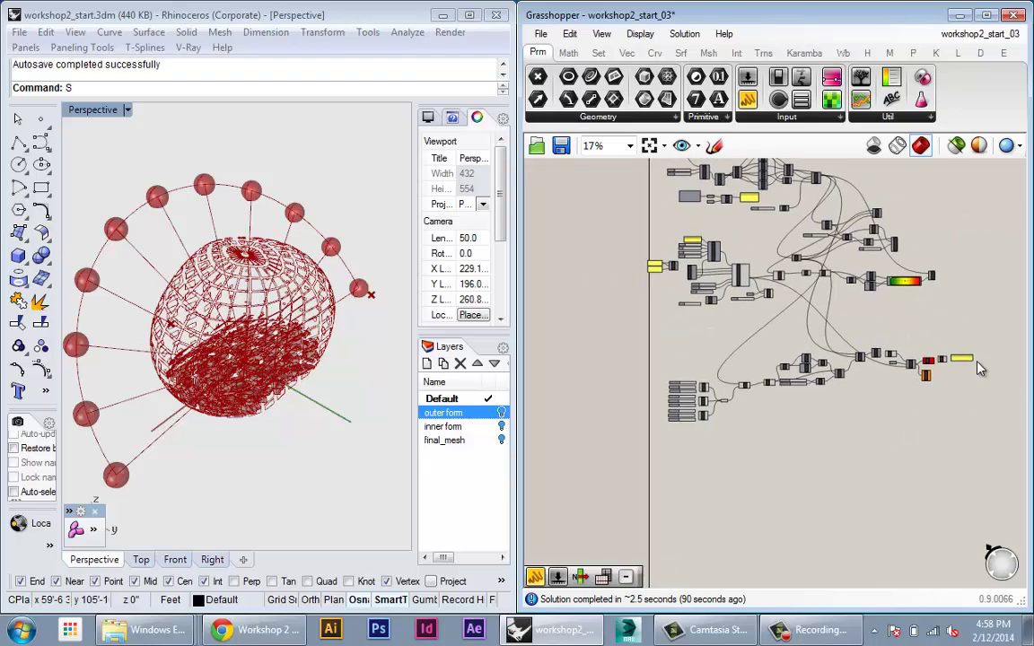
left_click_drag(971, 484, 627, 334)
left_click(940, 428)
scroll(946, 392, "up", 2)
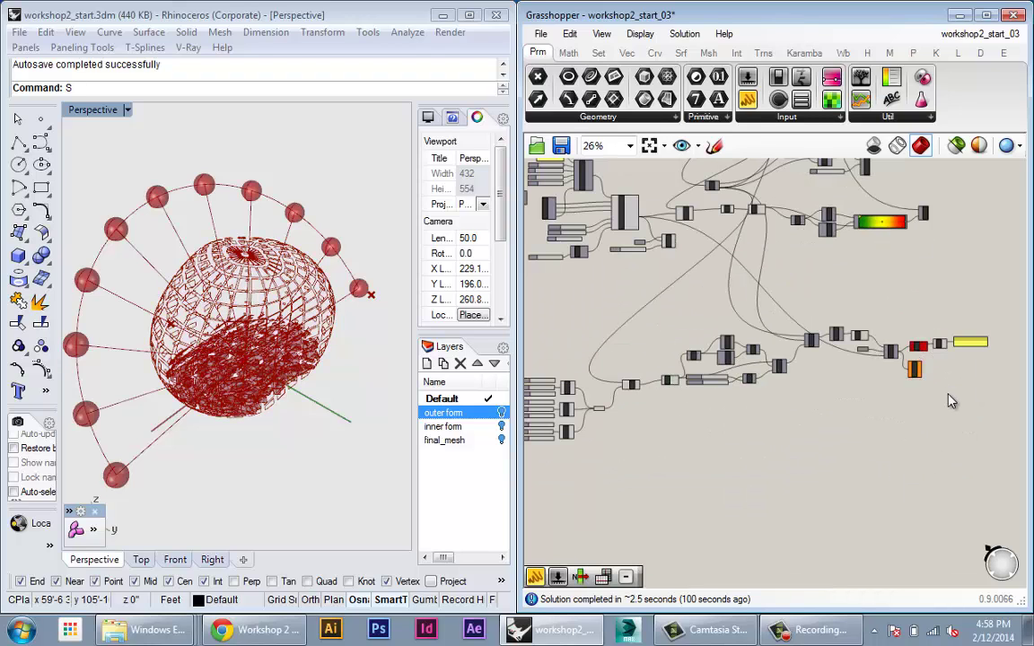
right_click_drag(958, 398, 978, 369)
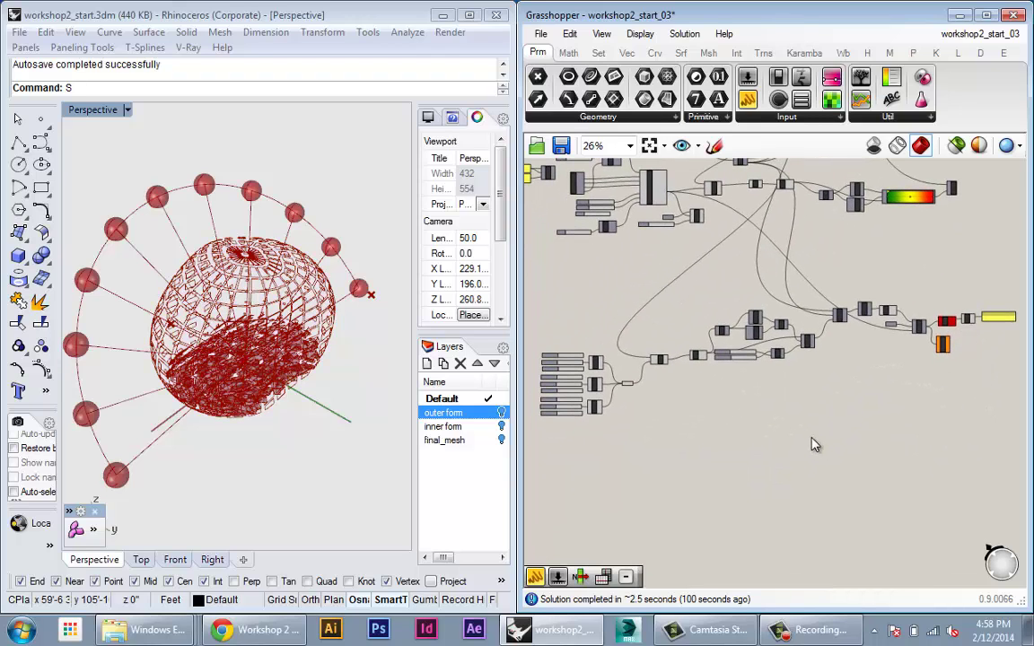
right_click_drag(779, 477, 743, 402)
scroll(794, 342, "down", 1)
left_click_drag(962, 422, 530, 245)
middle_click(610, 277)
left_click(659, 228)
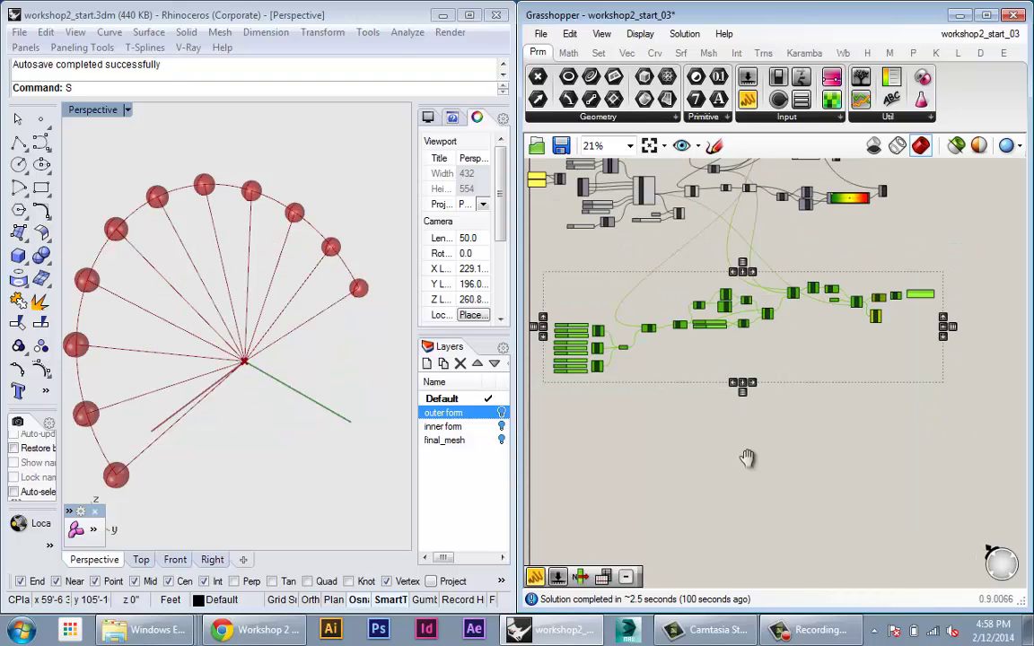
Turn off the preview of the Solar Arc component and of the component beside it fed by a slider
scroll(655, 287, "up", 3)
right_click(660, 265)
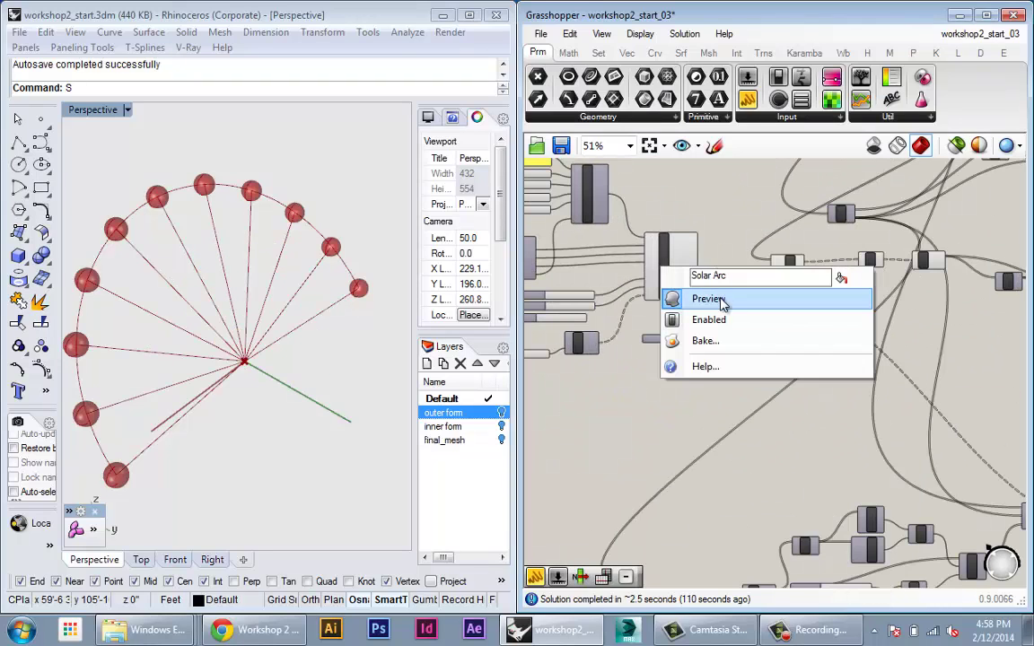
left_click(723, 301)
right_click(755, 323)
left_click(800, 351)
right_click_drag(227, 301, 249, 379)
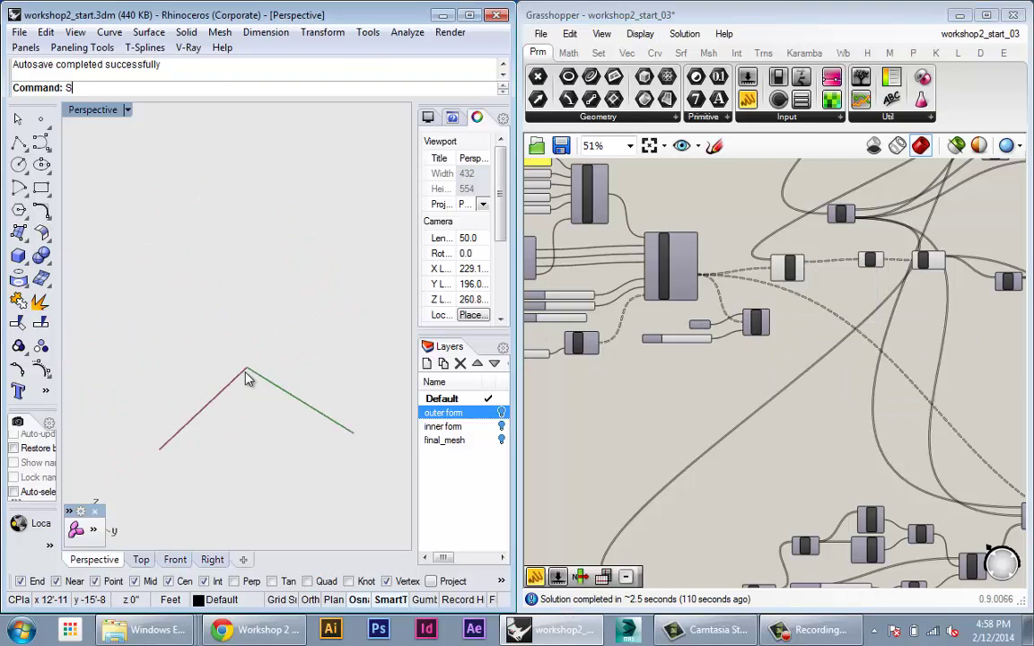
scroll(248, 378, "up", 3)
Add a Circle CNR component on the empty canvas below the coordinate sliders
scroll(793, 333, "down", 3)
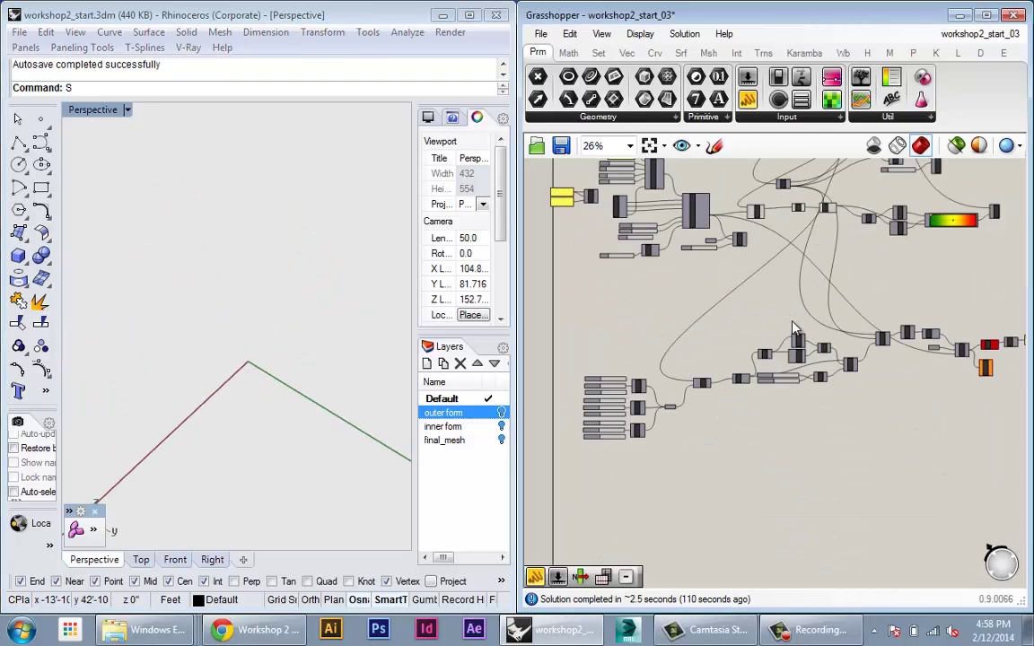
scroll(748, 265, "down", 2)
scroll(782, 413, "up", 2)
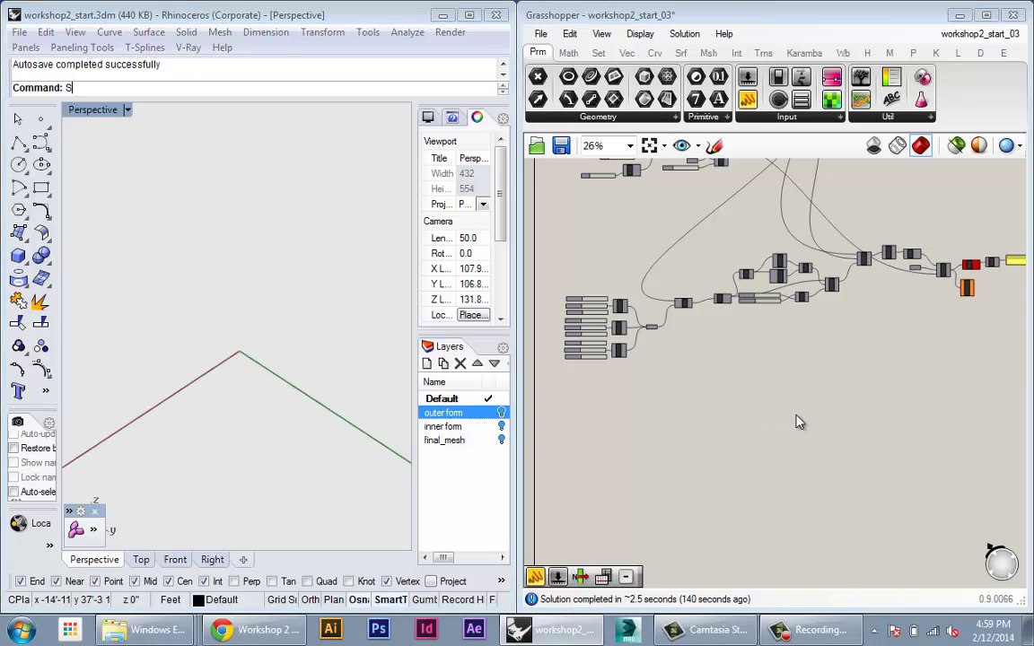
scroll(799, 420, "up", 5)
scroll(713, 465, "down", 2)
scroll(744, 450, "up", 2)
scroll(711, 422, "down", 1)
double_click(702, 412)
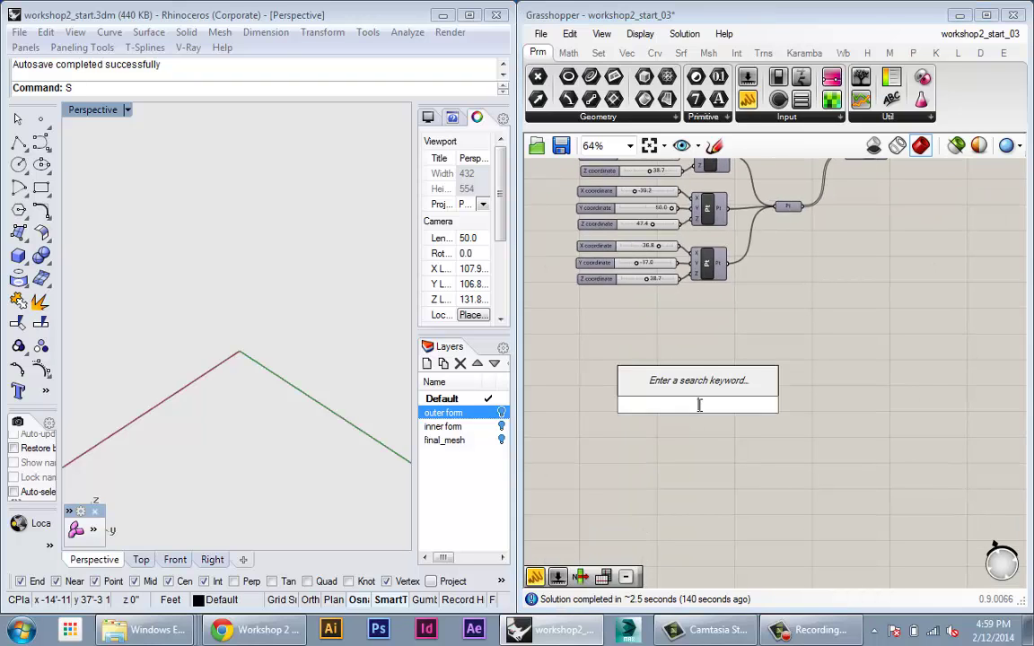
type("circle")
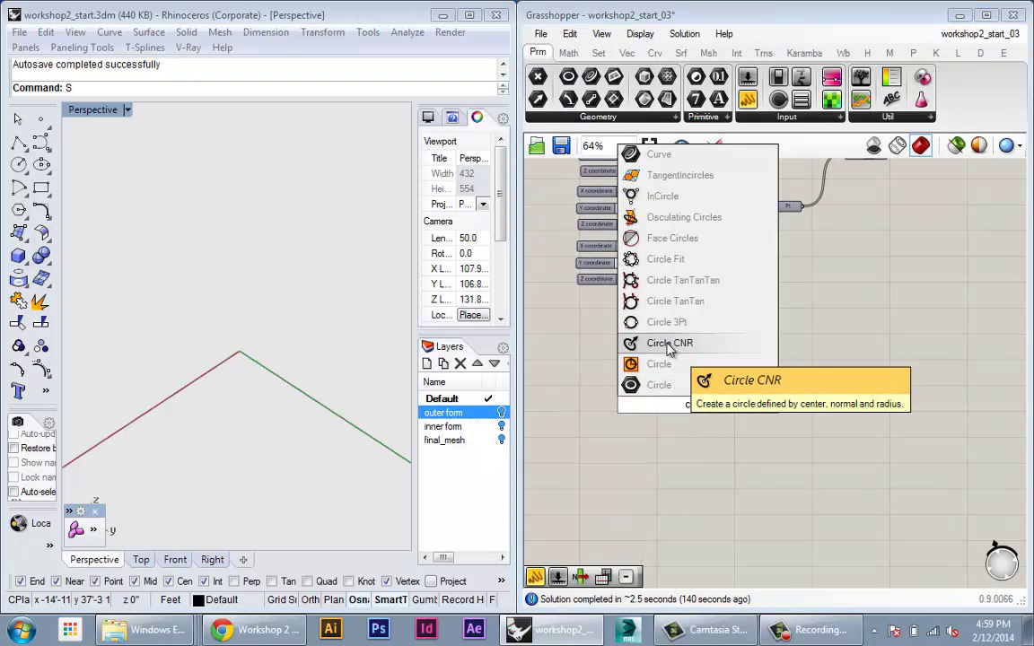
left_click(677, 354)
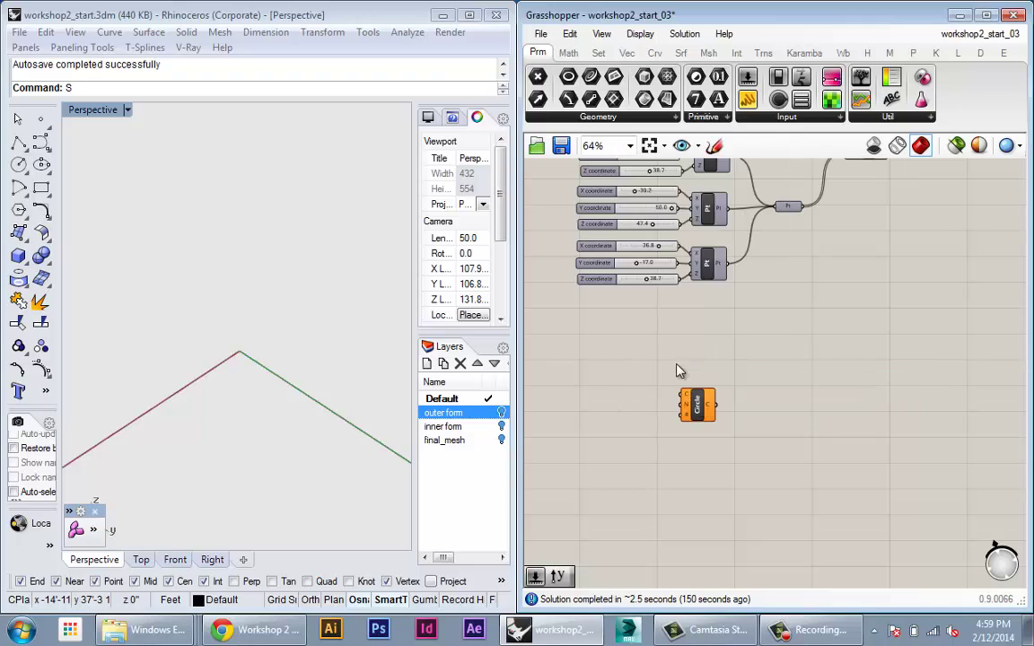
Add a Point parameter near the Circle component's inputs
scroll(703, 422, "up", 5)
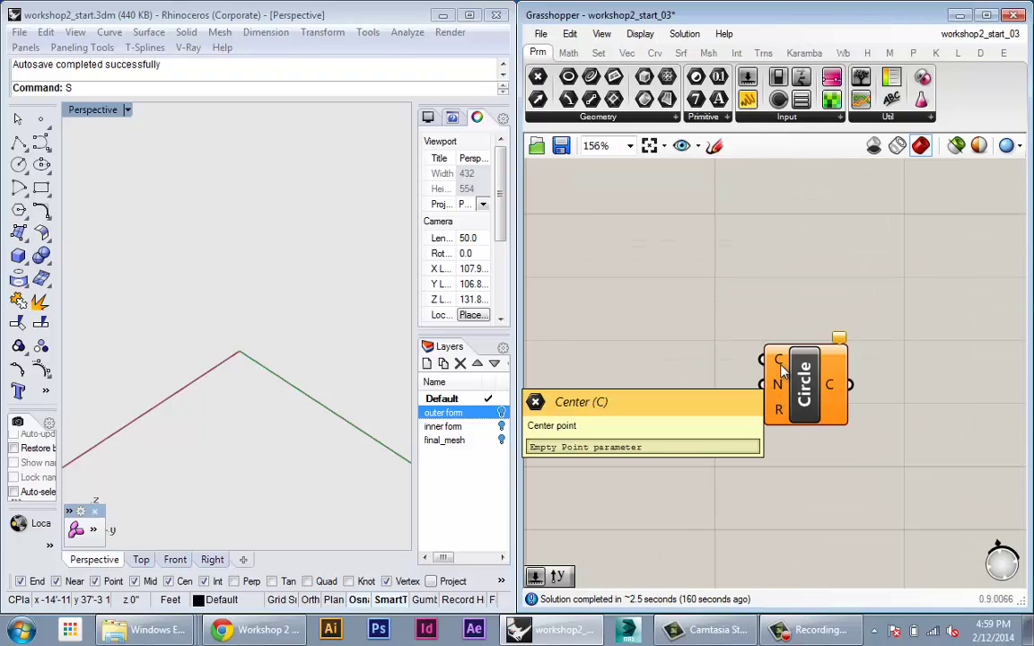
double_click(697, 355)
left_click(664, 386)
scroll(657, 410, "down", 3)
right_click_drag(657, 410, 673, 449)
scroll(668, 431, "up", 1)
double_click(666, 390)
type("pt")
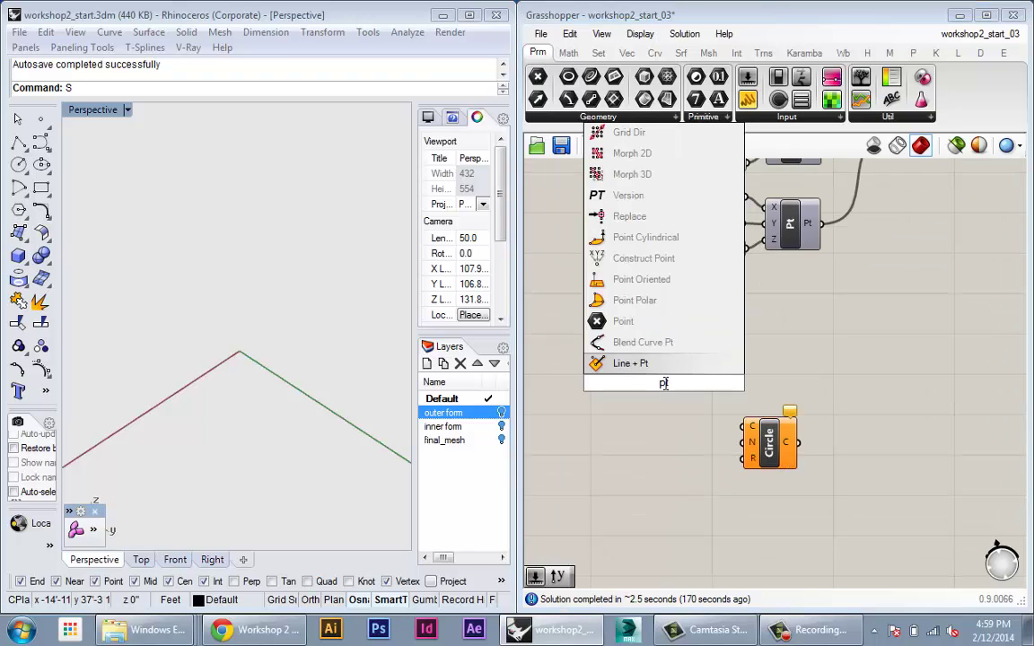
left_click(653, 320)
Set the Point parameter to the origin (0) and connect it to the Circle's center input
right_click(659, 383)
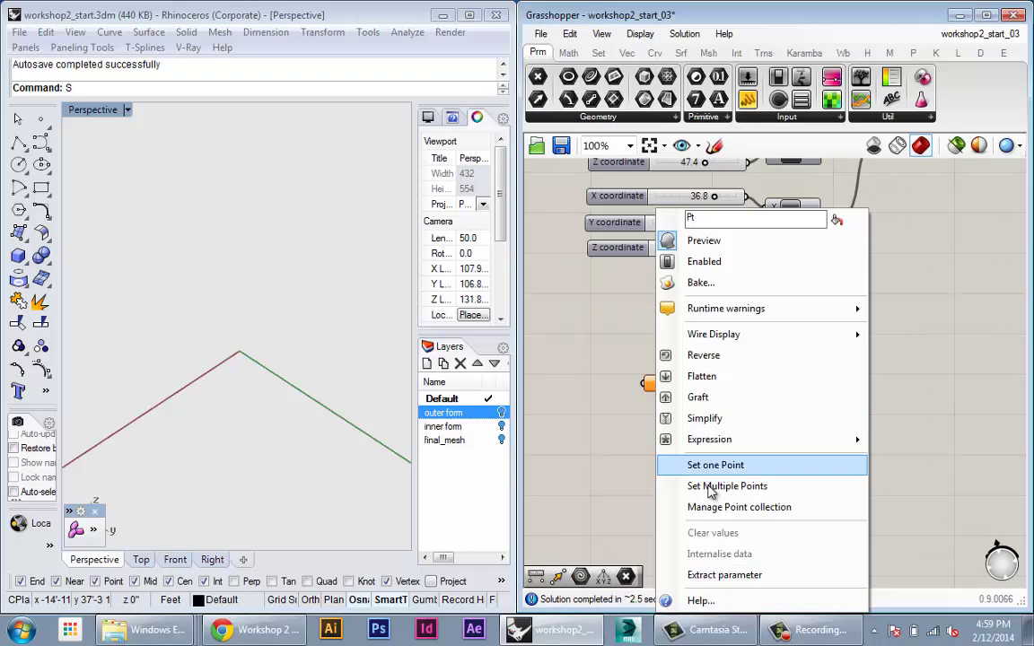
left_click(709, 465)
type("0")
key("Return")
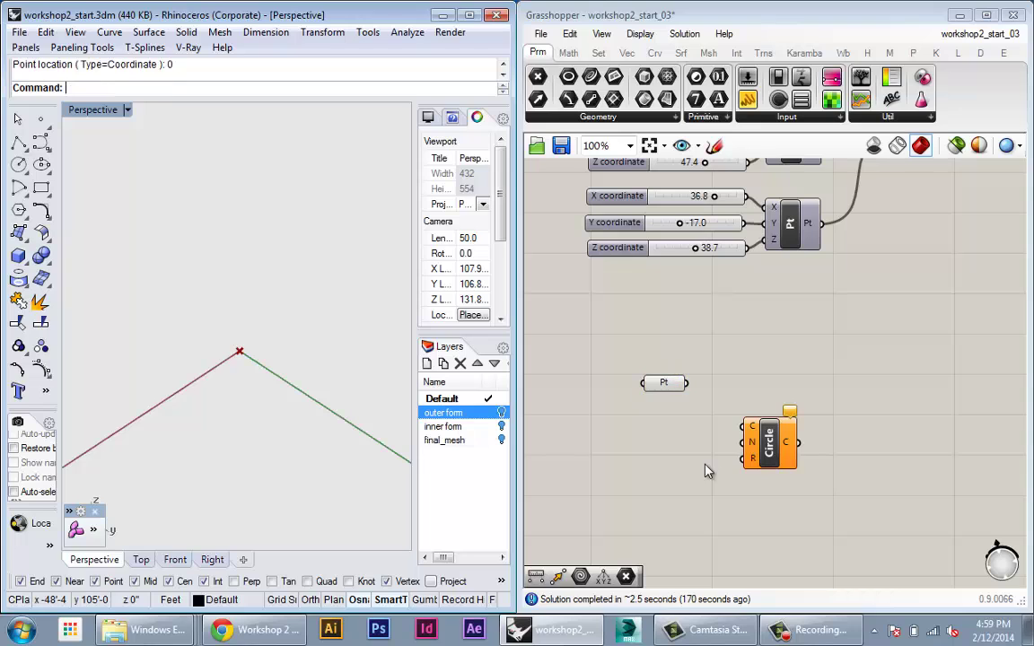
left_click_drag(671, 389, 673, 428)
left_click_drag(749, 427, 691, 414)
Connect a new number slider ranging from 0 to 100 to the Circle's radius input and set it to 15.0
left_click(646, 464)
double_click(645, 459)
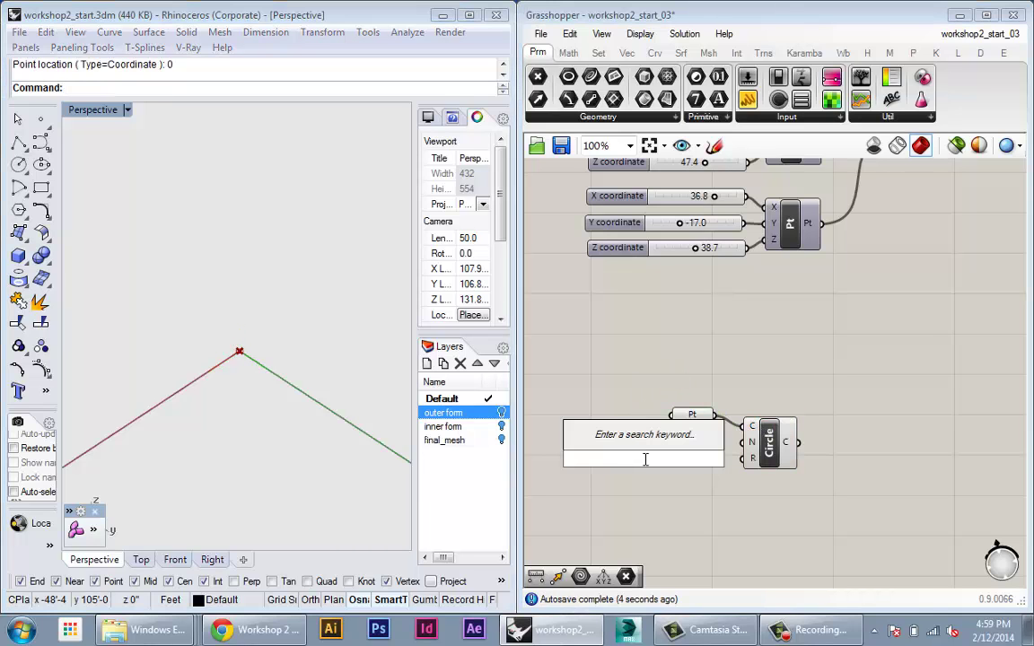
type("10")
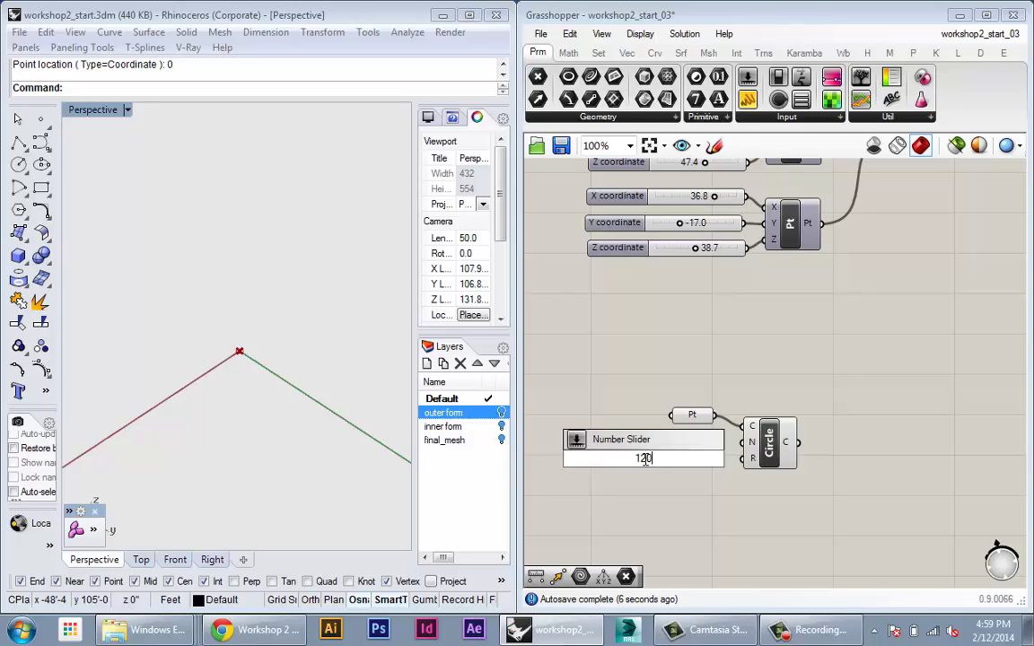
type("20")
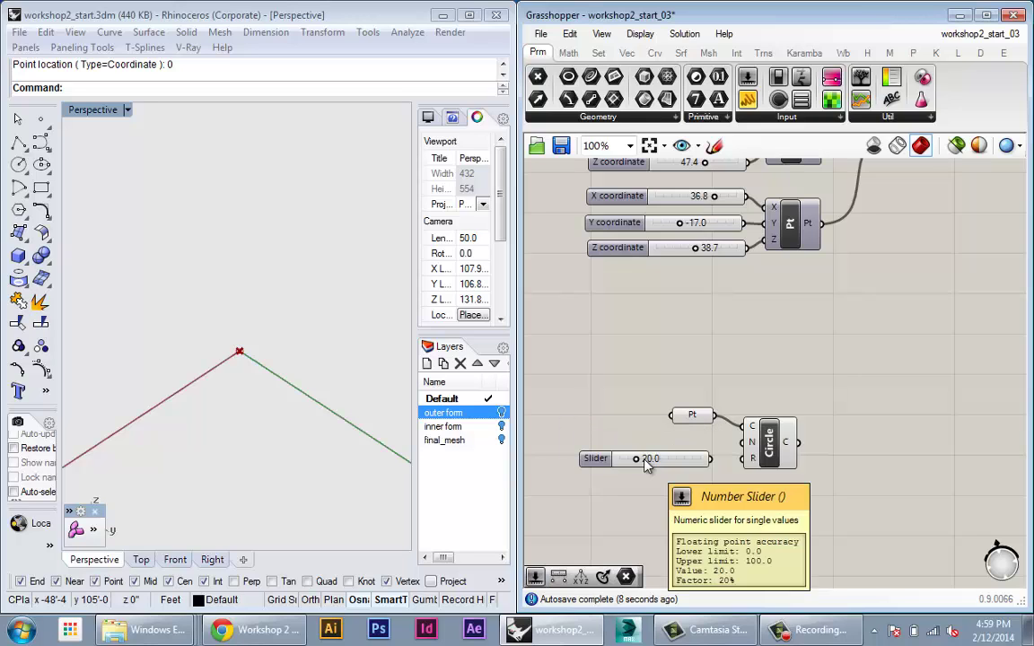
key("Return")
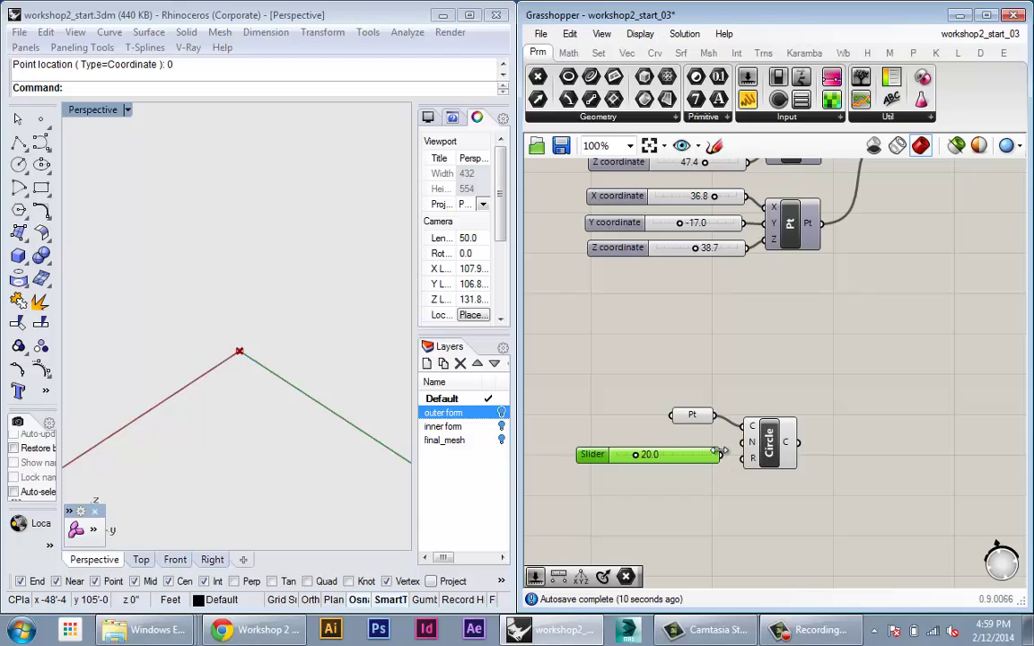
left_click_drag(734, 457, 742, 458)
right_click_drag(654, 482, 649, 492)
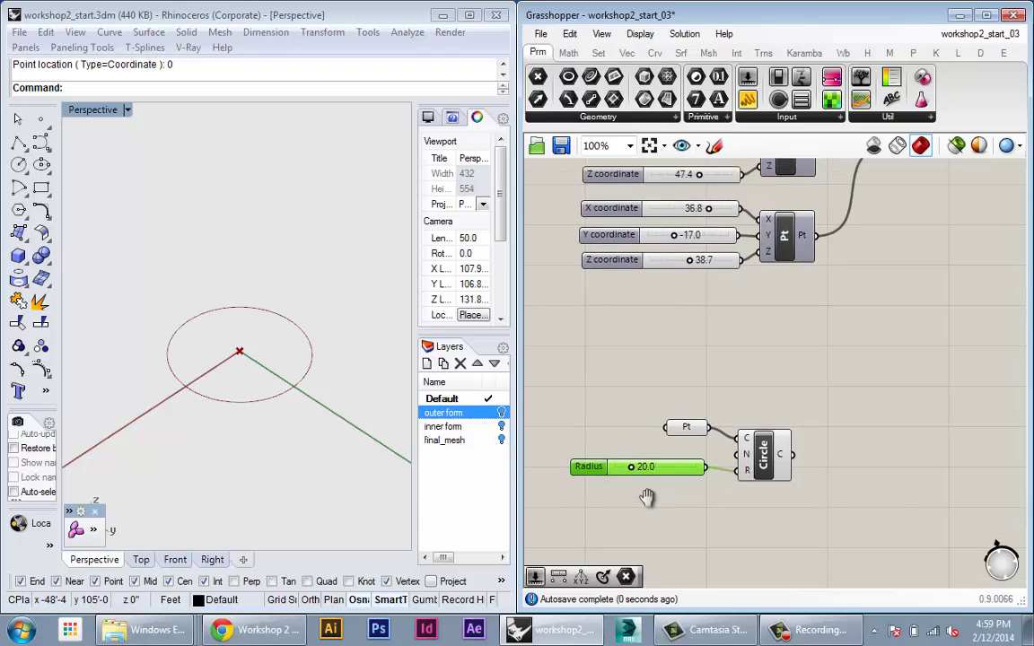
mouse_move(631, 467)
left_mouse_down()
mouse_move(648, 468)
mouse_move(618, 468)
mouse_move(632, 467)
left_mouse_up()
Reposition the Circle component and its Radius slider below the Point parameter to free up canvas space
left_click_drag(785, 471, 789, 538)
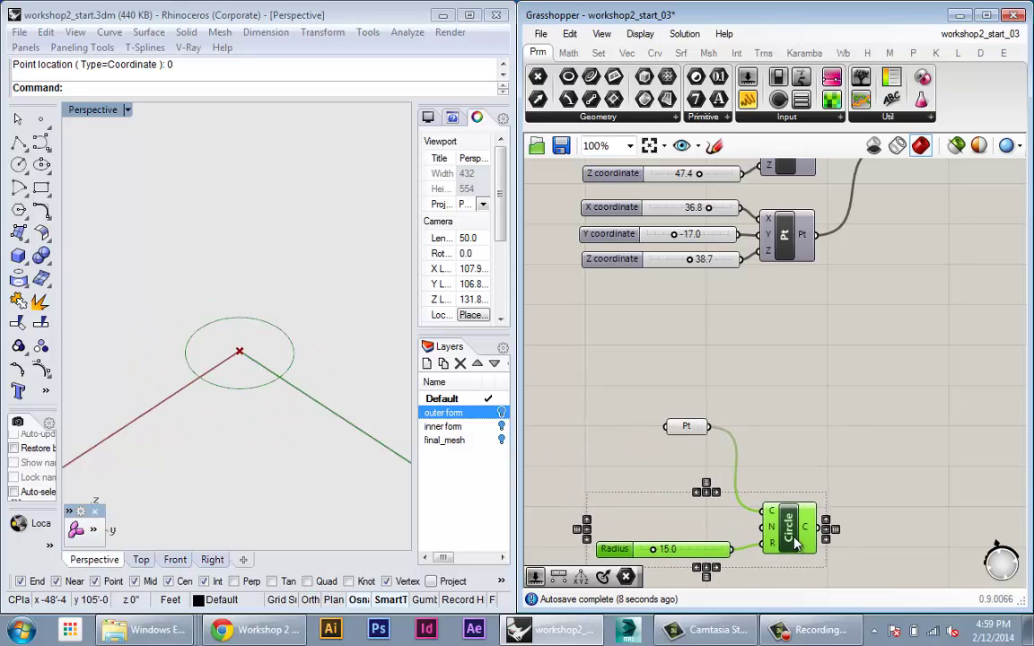
left_click(820, 501)
right_click_drag(819, 501, 695, 389)
left_click_drag(672, 499, 579, 386)
left_click_drag(672, 419, 697, 375)
left_click(678, 331)
right_click_drag(677, 330, 739, 359)
left_click_drag(623, 344, 650, 333)
right_click_drag(717, 391, 667, 395)
left_click_drag(732, 476, 616, 372)
left_click_drag(692, 429, 674, 433)
Add a Move component and connect the Point parameter to its geometry input
double_click(751, 362)
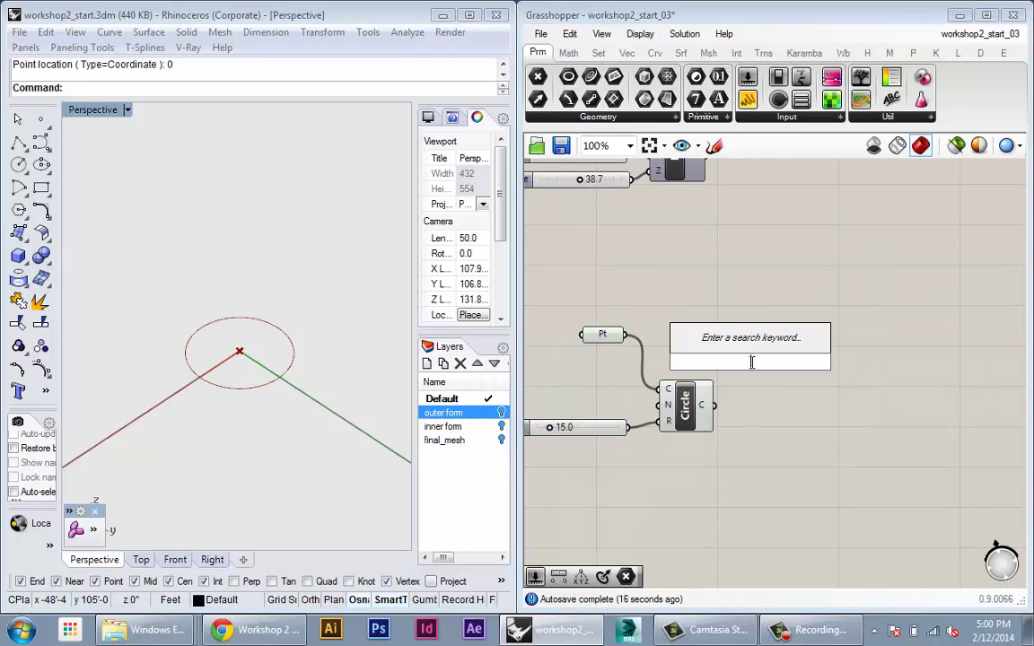
type("move")
key("Return")
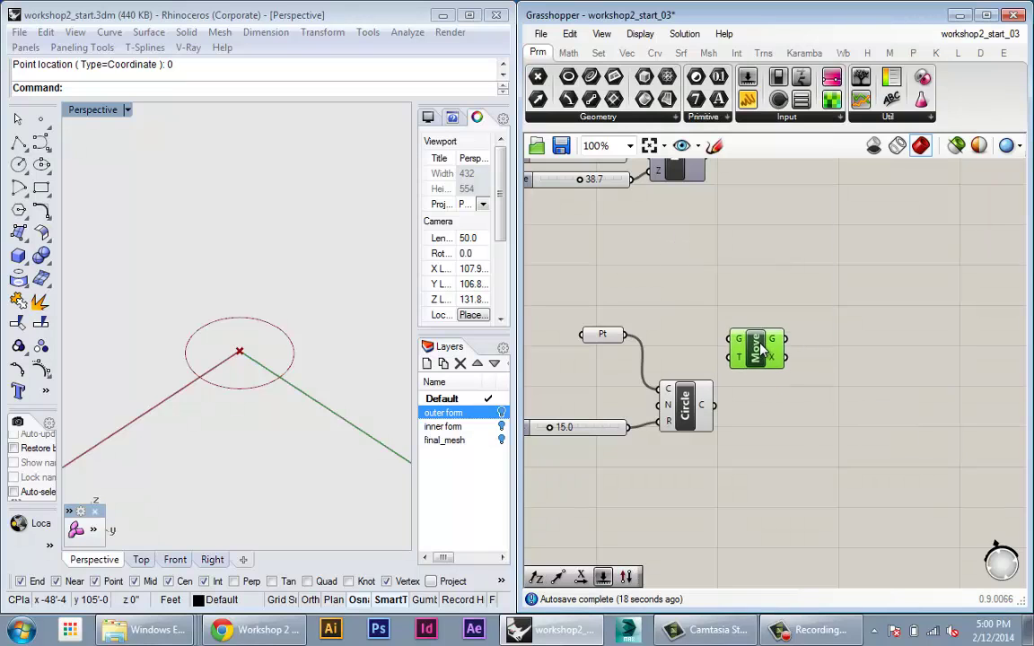
left_click_drag(623, 335, 737, 316)
Rearrange the canvas with the Circle and its Radius slider farther from the point and the Move component below their wire
left_click_drag(715, 499, 583, 363)
left_click_drag(703, 425, 870, 355)
left_click_drag(763, 328, 699, 420)
left_click_drag(863, 392, 754, 304)
left_click_drag(865, 345, 965, 359)
left_click(887, 465)
left_click_drag(692, 422, 709, 425)
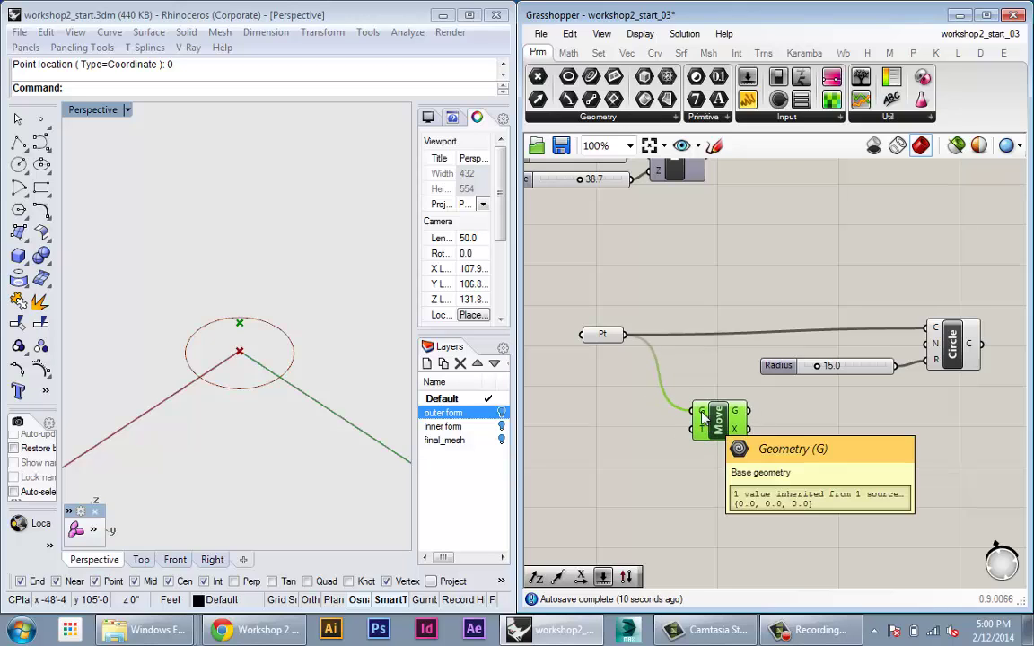
Add a Unit Z vector component and connect it to the Move component's translation input
right_click_drag(638, 482, 688, 486)
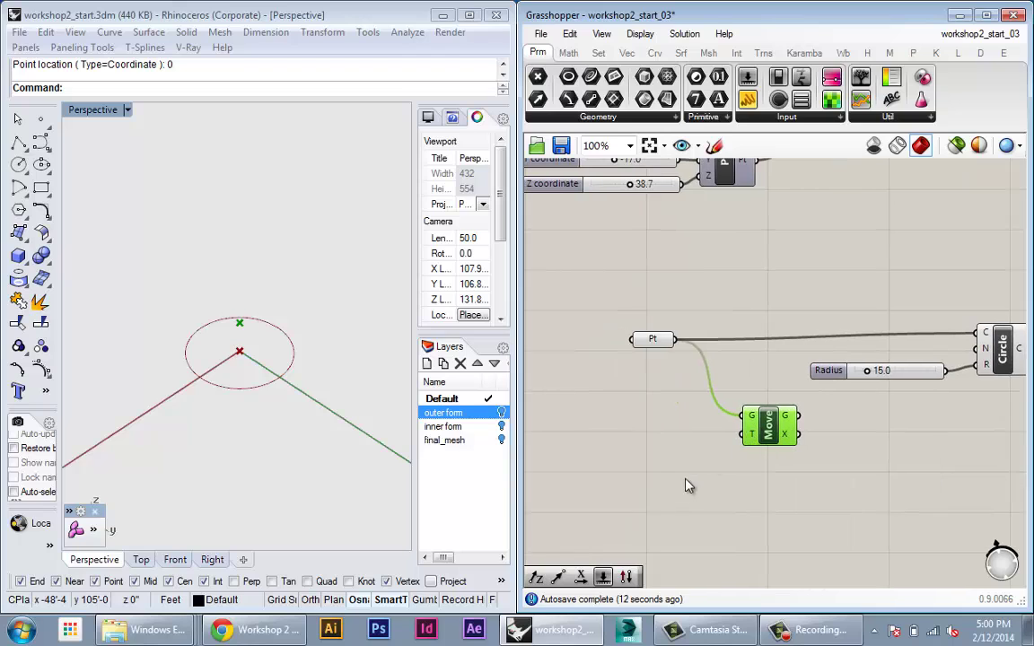
double_click(678, 477)
type("z")
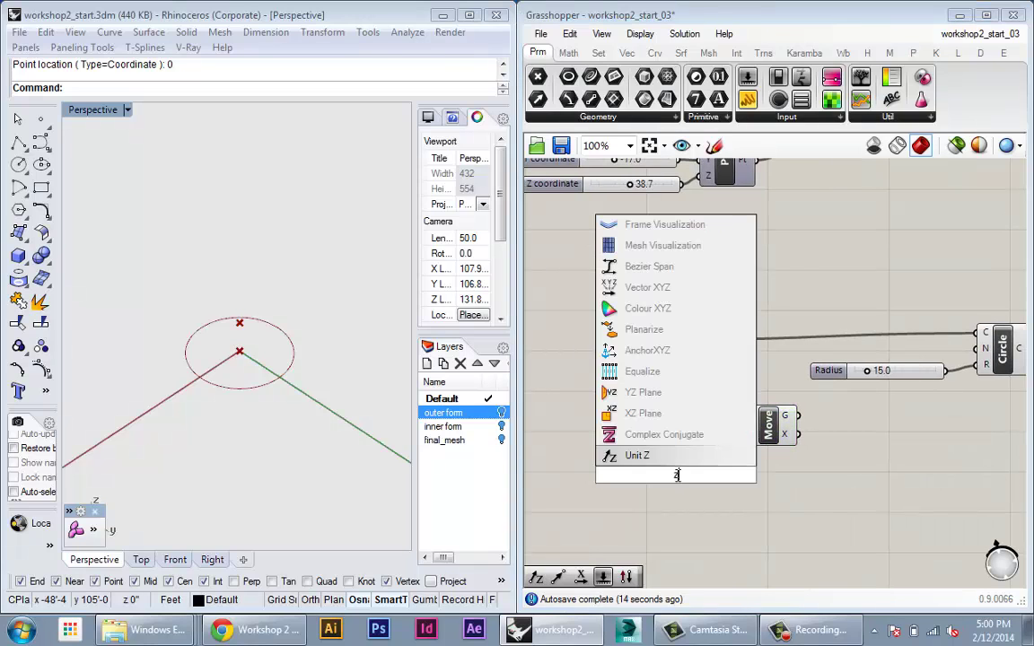
key("Return")
left_click_drag(675, 479, 697, 437)
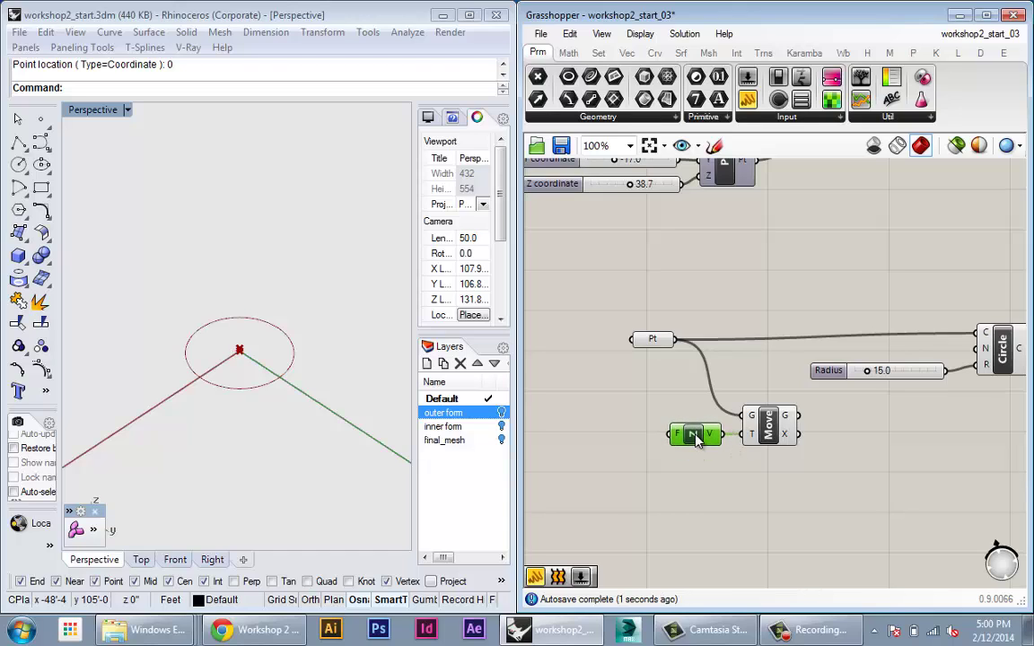
Add a number slider with a value of 10 and connect it to the Unit Z component's factor input
double_click(621, 438)
type("1")
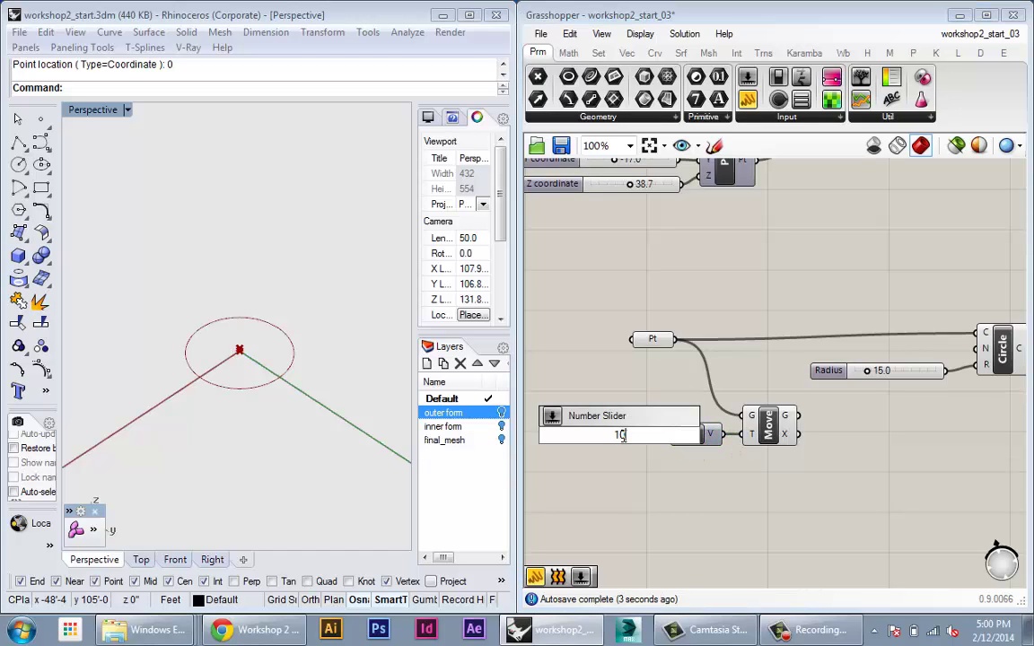
type("0")
key("Return")
left_click_drag(631, 433, 608, 432)
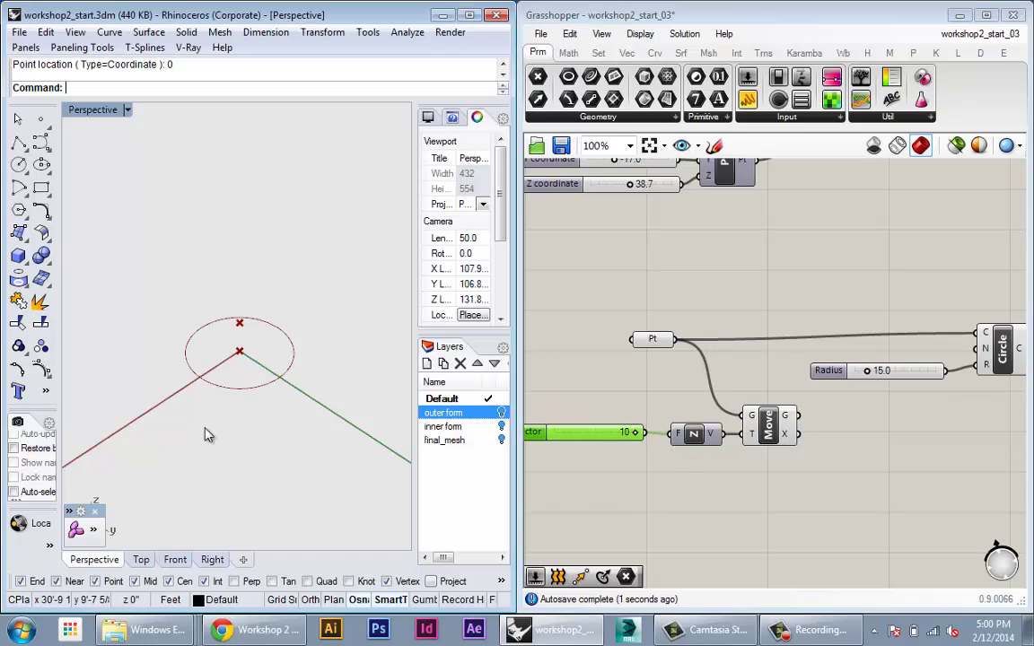
right_click_drag(207, 432, 253, 399)
scroll(252, 367, "up", 2)
Raise the Factor slider's maximum to 20 and set its value to 20
right_click(593, 433)
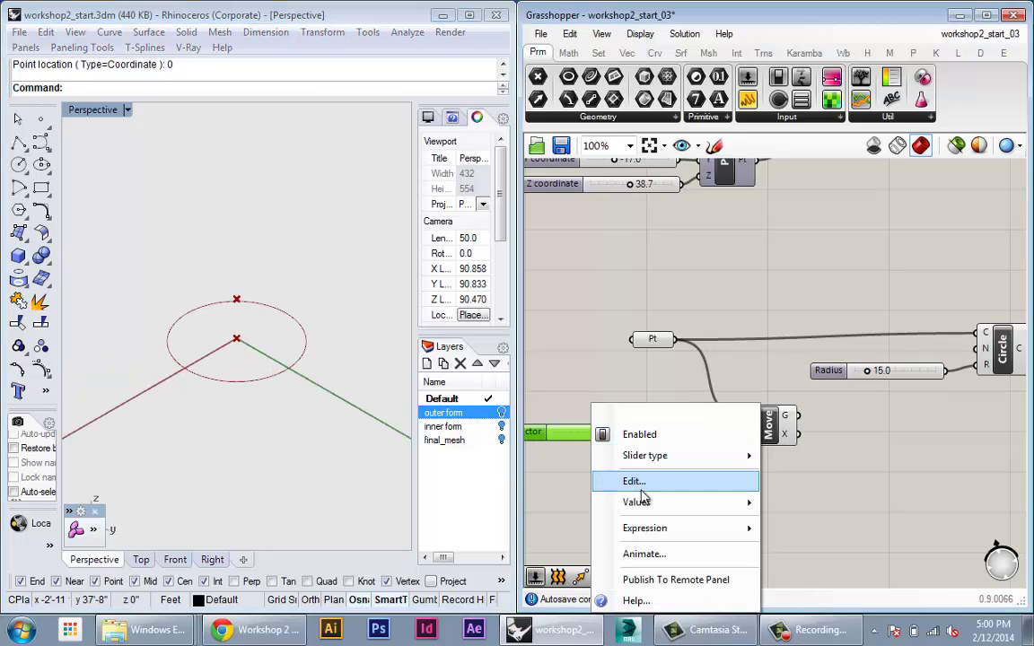
mouse_move(641, 502)
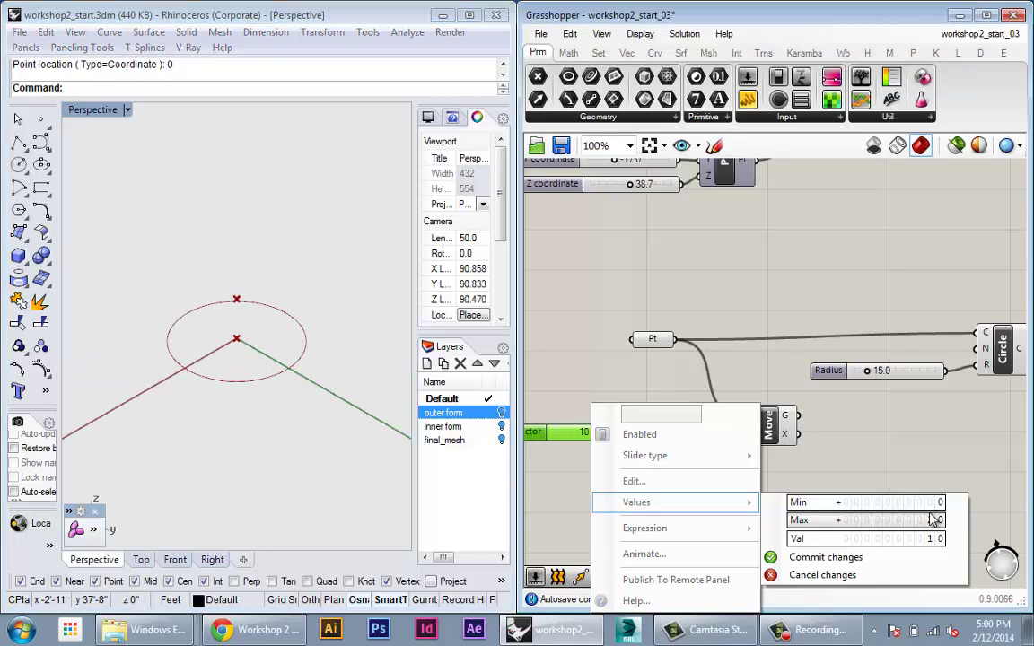
left_click(824, 558)
left_click_drag(593, 433, 599, 435)
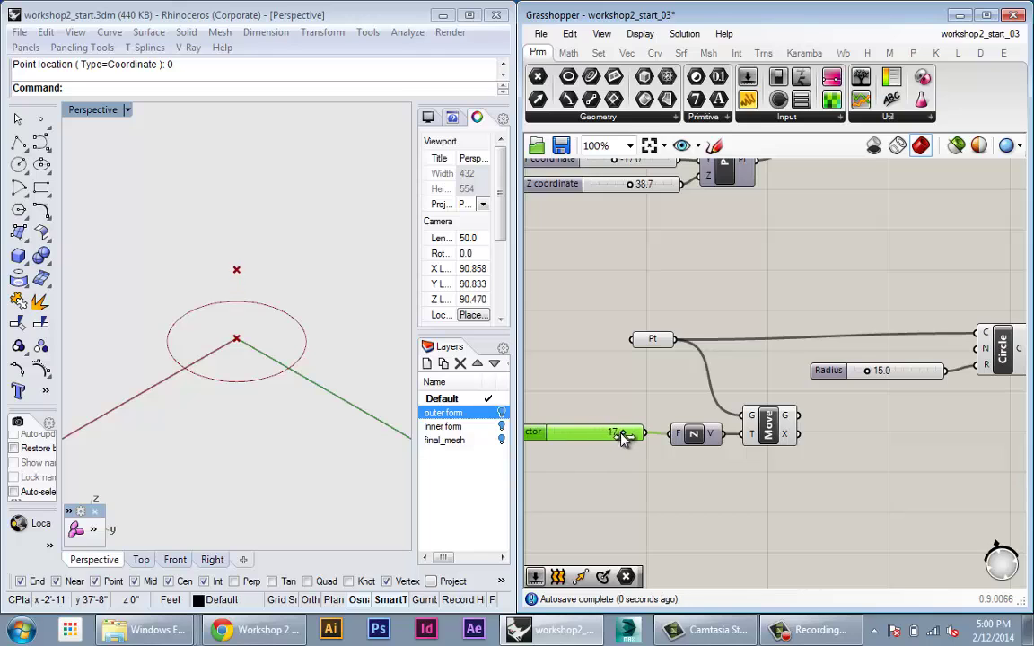
right_click_drag(341, 321, 321, 389)
right_click_drag(783, 418, 782, 441)
left_click_drag(783, 451, 795, 451)
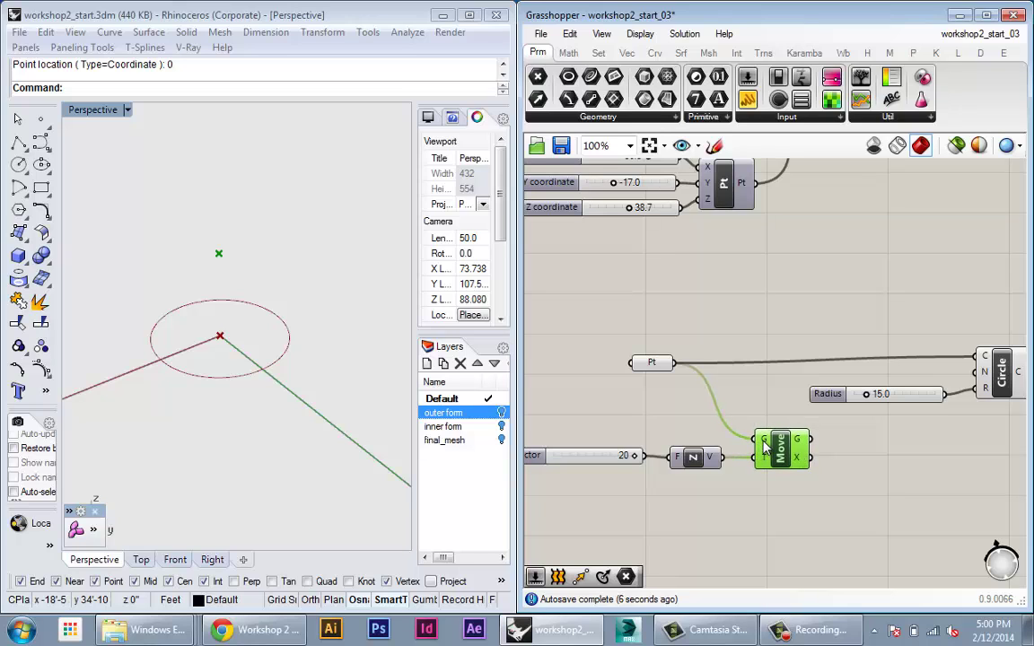
Duplicate the Circle component together with its Radius slider directly below the originals
right_click_drag(734, 423, 666, 440)
left_click_drag(1006, 453, 854, 404)
left_click_drag(936, 411, 934, 478, "alt")
left_click_drag(962, 527, 870, 409)
left_click(819, 340)
Connect the Move component's geometry output to the copied Circle's center and set that circle's radius to 10.0
right_click_drag(819, 340, 761, 322)
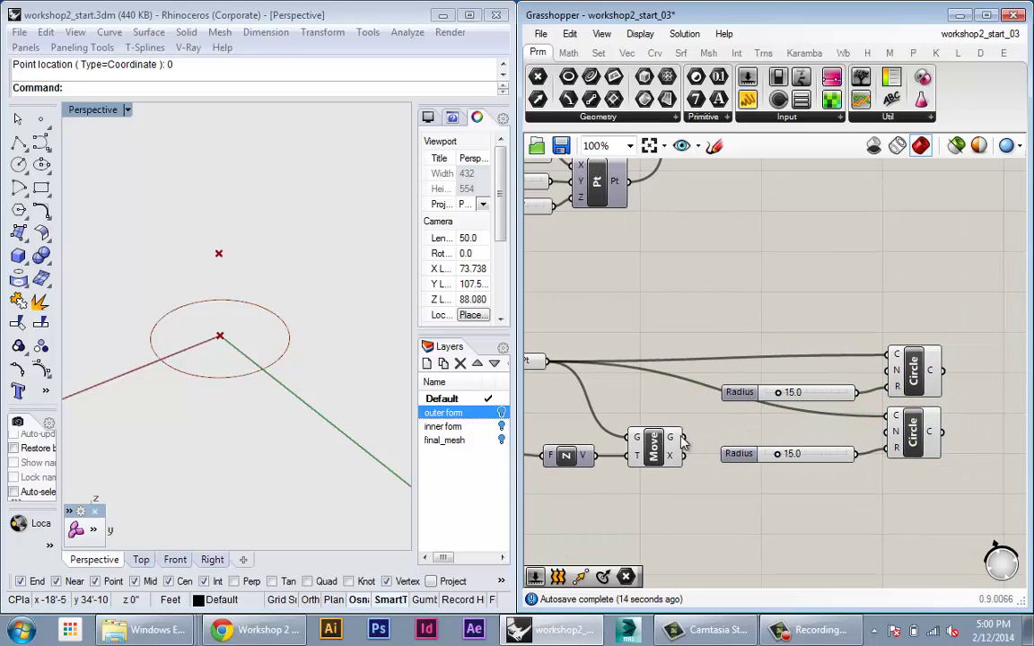
left_click_drag(718, 443, 891, 416)
mouse_move(782, 456)
left_mouse_down()
mouse_move(796, 457)
mouse_move(775, 454)
left_mouse_up()
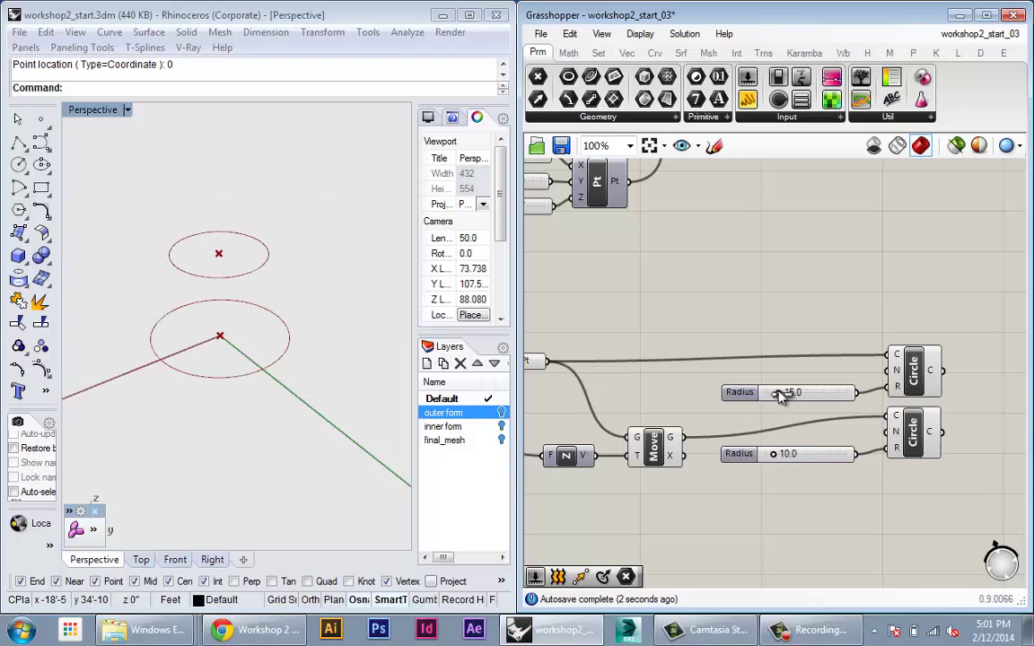
Set the first circle's radius to 8.0 and duplicate the Move component, second Circle and its Radius slider below the originals
mouse_move(784, 392)
left_mouse_down()
mouse_move(814, 392)
mouse_move(770, 406)
mouse_move(776, 413)
left_mouse_up()
right_click_drag(718, 427, 653, 412)
right_click_drag(871, 478, 892, 459)
scroll(808, 473, "down", 2)
left_click_drag(886, 496, 722, 421)
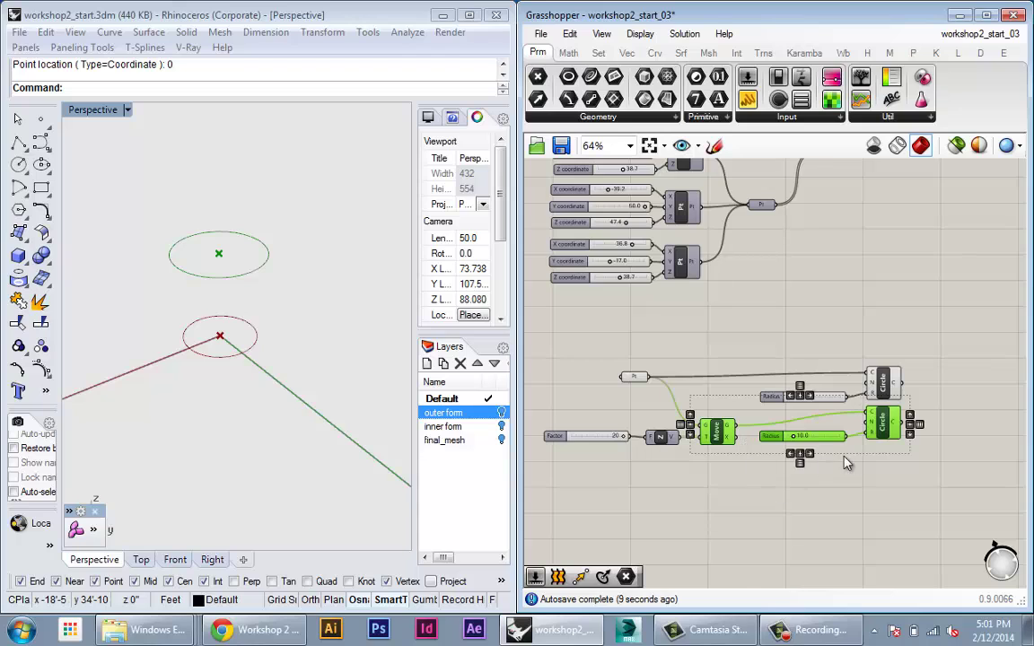
scroll(859, 461, "up", 3)
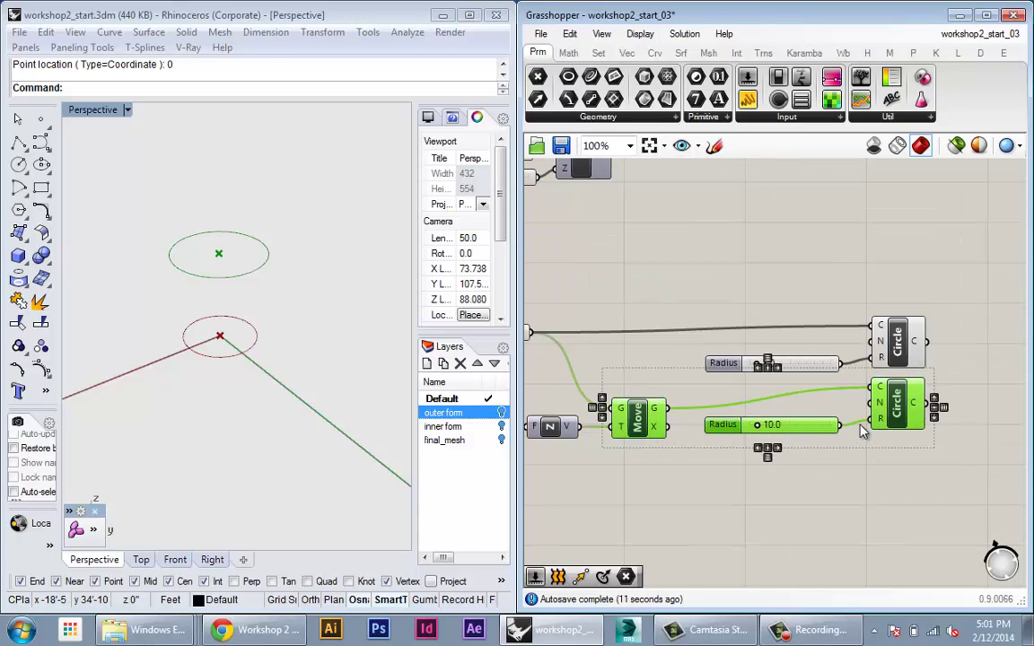
key("ctrl+v")
left_click_drag(900, 434, 897, 492)
Shift the Circle group and copied Move component into open space and connect the first Move's geometry output to the copied Move's geometry input
right_click_drag(891, 497, 874, 456)
left_click_drag(914, 521, 698, 263)
left_click_drag(757, 332, 842, 335)
left_click_drag(623, 446, 702, 437)
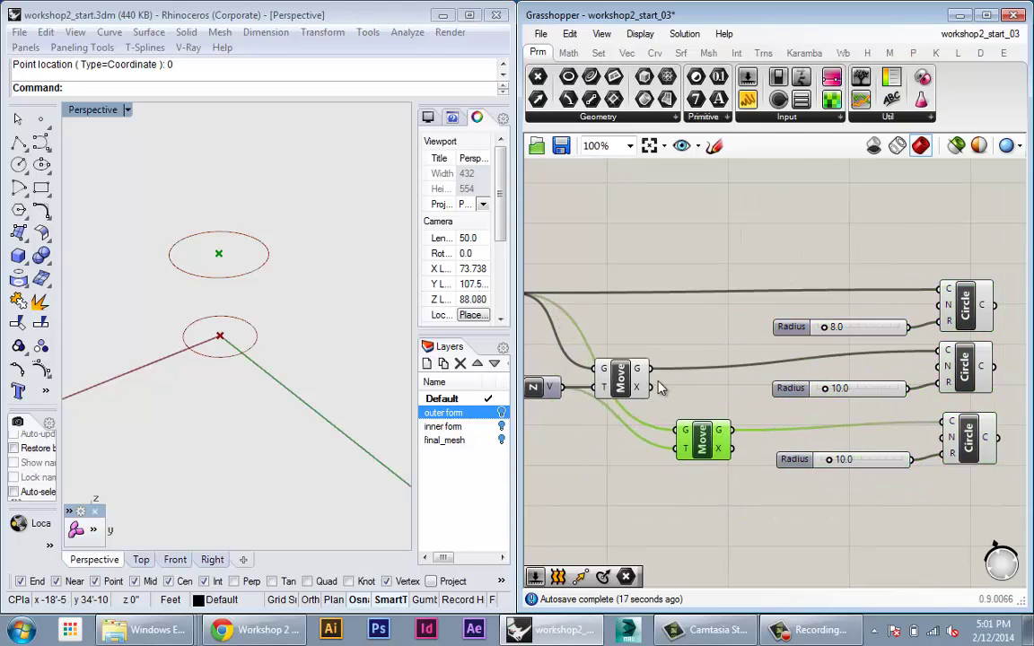
left_click_drag(639, 368, 679, 429)
Reposition the Unit Z component and its Factor slider slightly lower, in line beside the two Move components
right_click_drag(632, 457, 745, 482)
left_click_drag(654, 411, 642, 443)
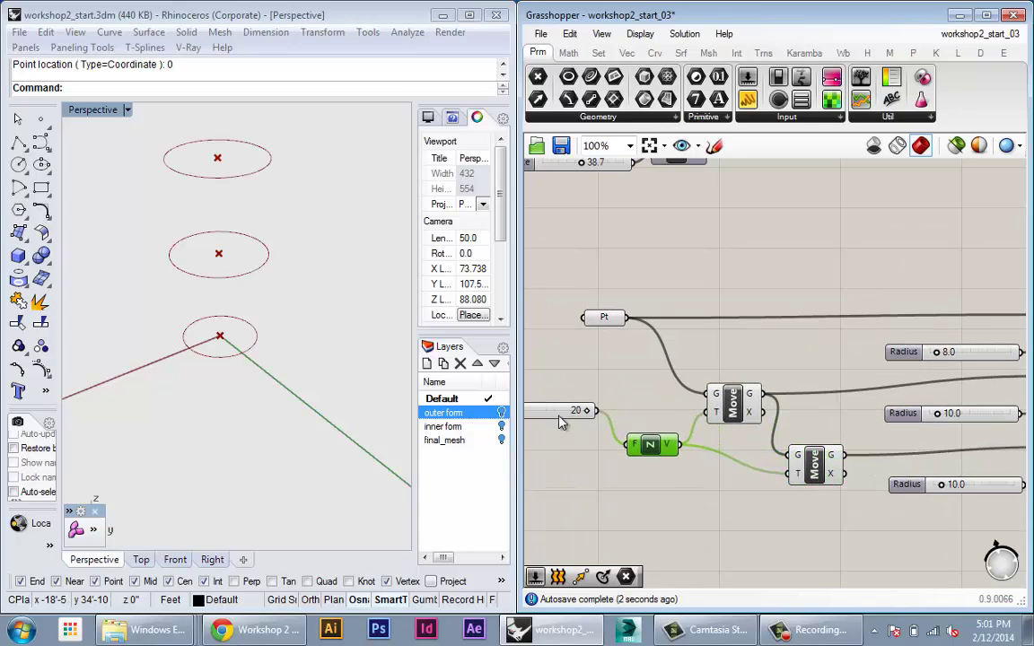
left_click_drag(557, 419, 552, 449)
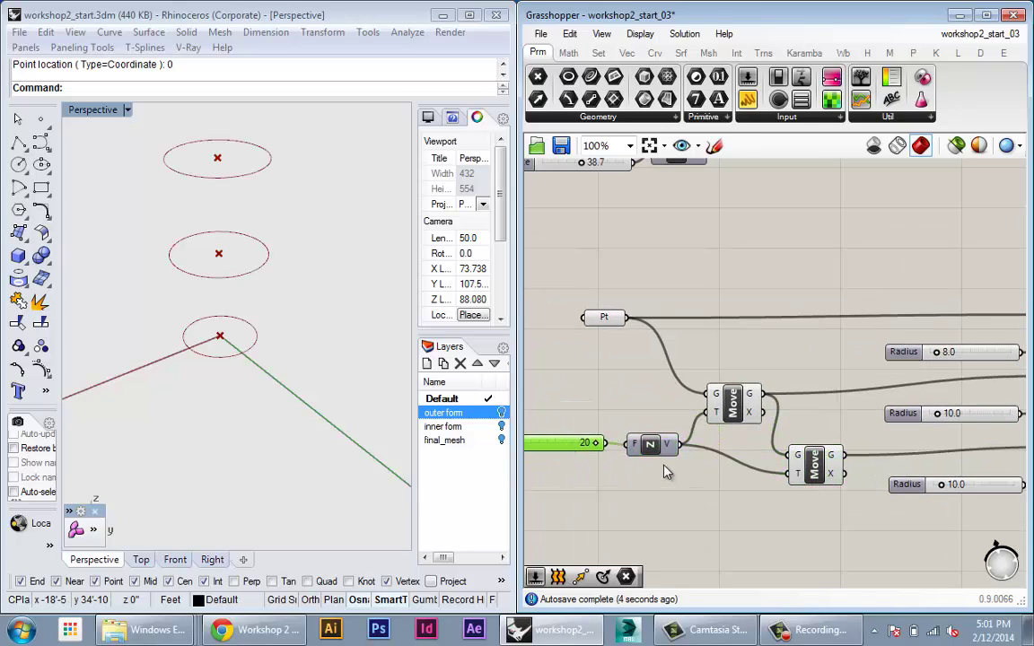
Examine how the origin point and Unit Z vector run through both Move components to the third Circle's center
right_click_drag(833, 497, 804, 480)
scroll(729, 487, "down", 2)
scroll(763, 363, "up", 4)
right_click_drag(583, 350, 585, 303)
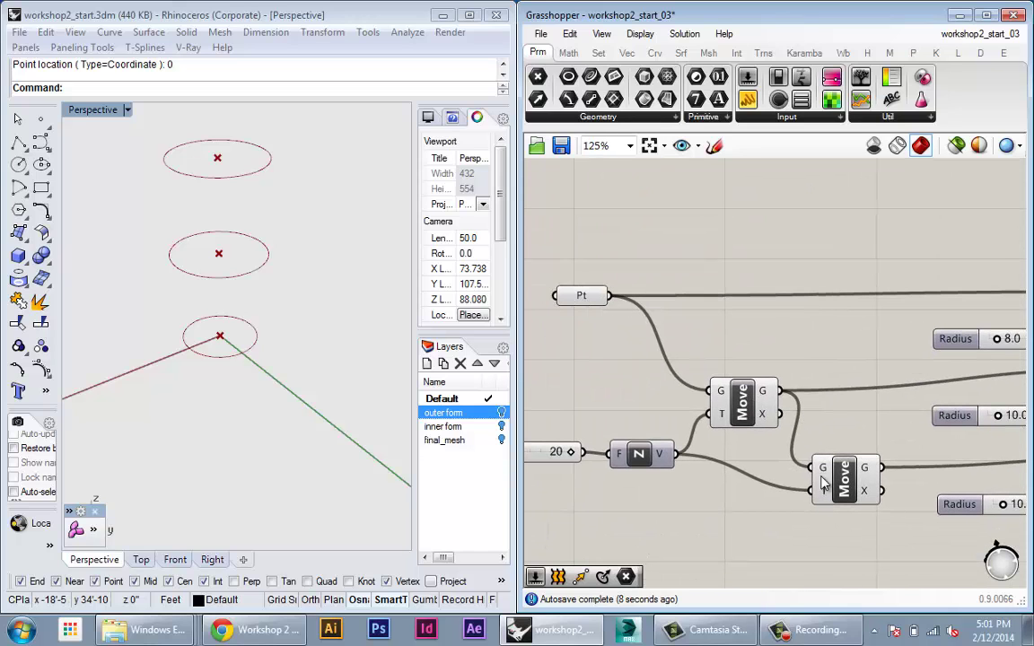
right_click_drag(822, 481, 803, 417)
right_click_drag(684, 408, 727, 412)
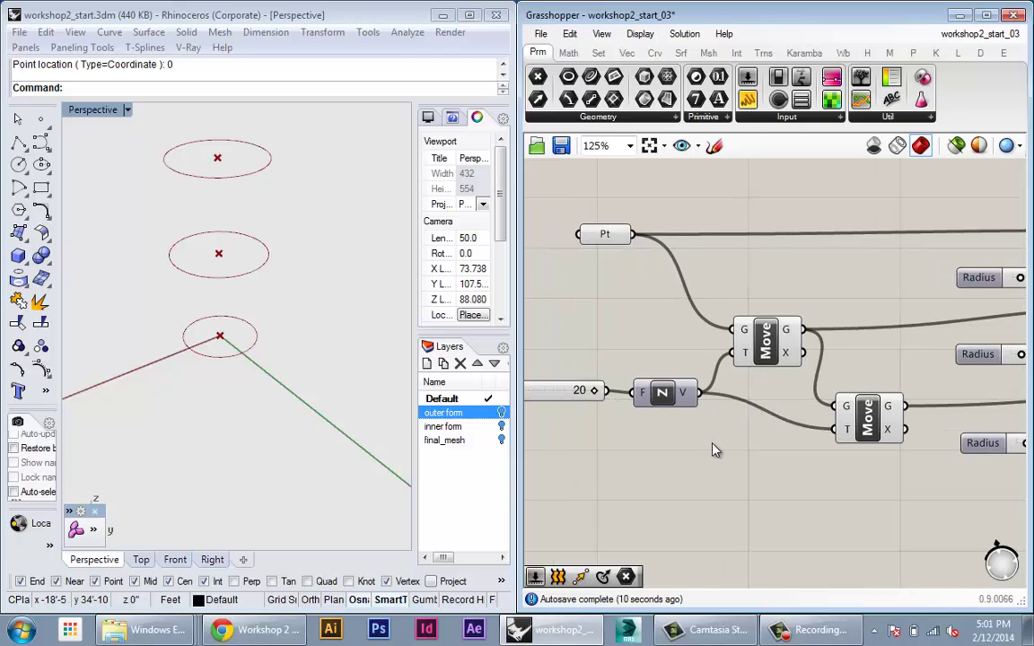
scroll(706, 444, "down", 2)
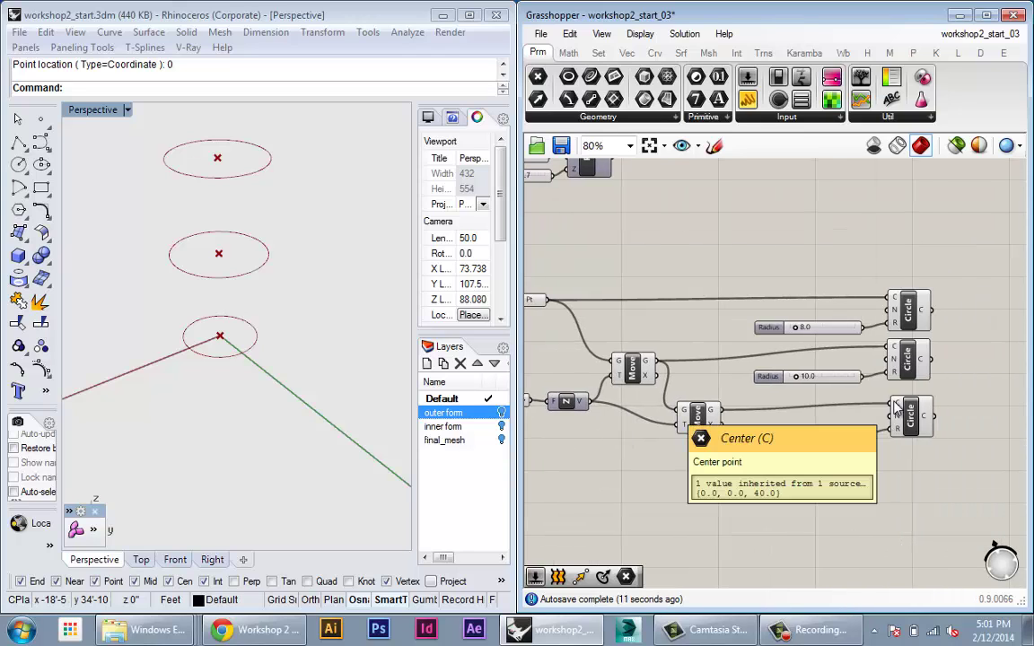
Set the radii of the first, second and third circles to 12.8, 13.2 and 20.4
left_click_drag(923, 501, 900, 258)
left_click(896, 252)
right_click_drag(876, 277, 782, 299)
left_click_drag(709, 458, 716, 461)
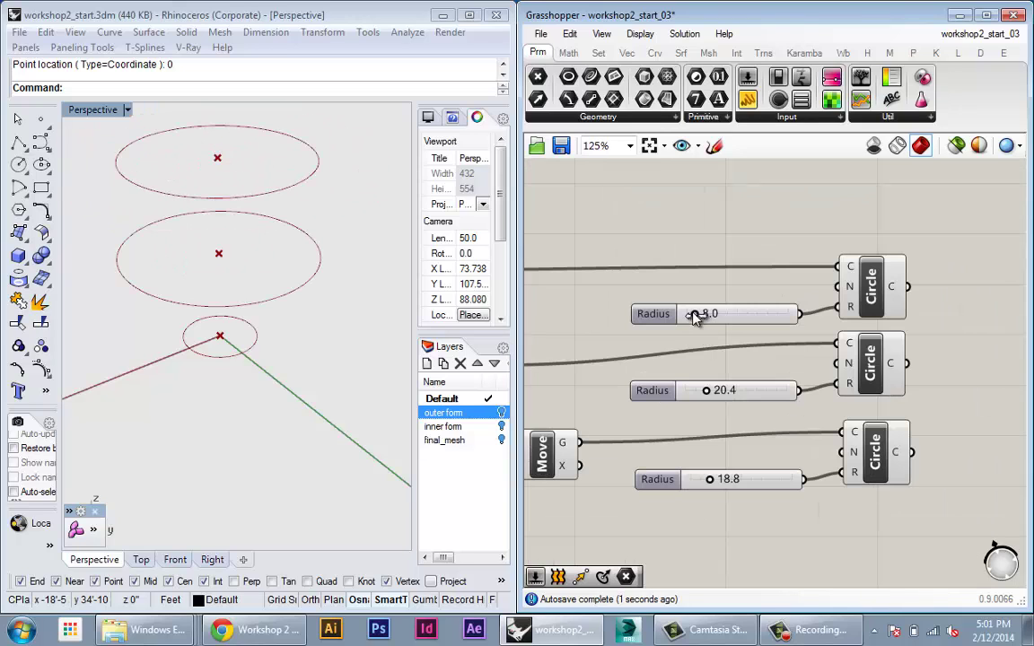
left_click_drag(694, 315, 699, 320)
left_click_drag(709, 481, 711, 482)
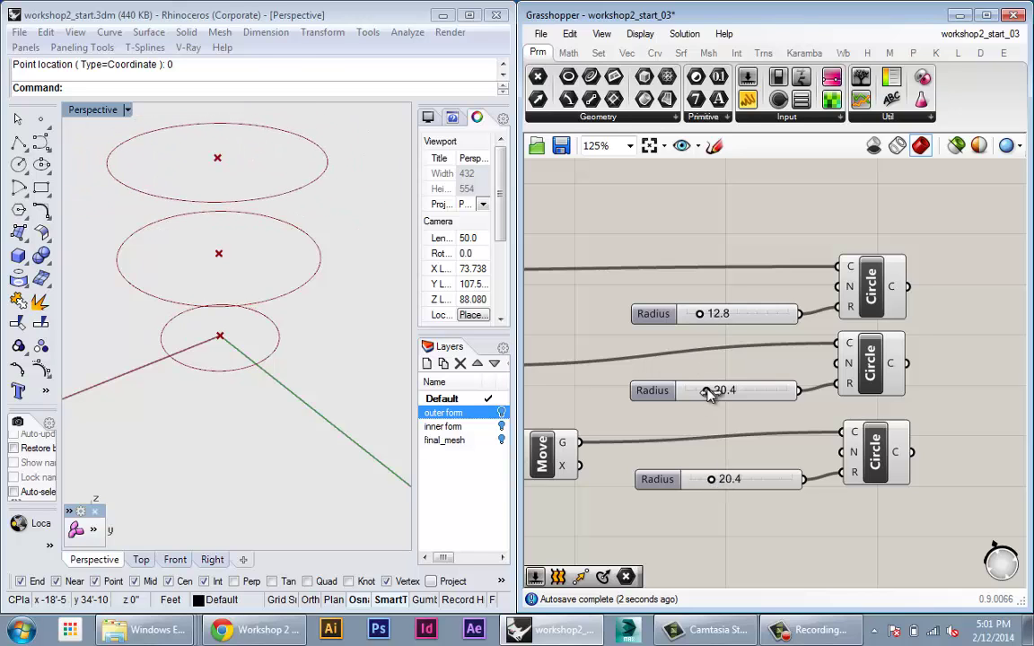
left_click_drag(707, 395, 702, 393)
Add a Loft component beside the three Circle components
scroll(660, 437, "down", 3)
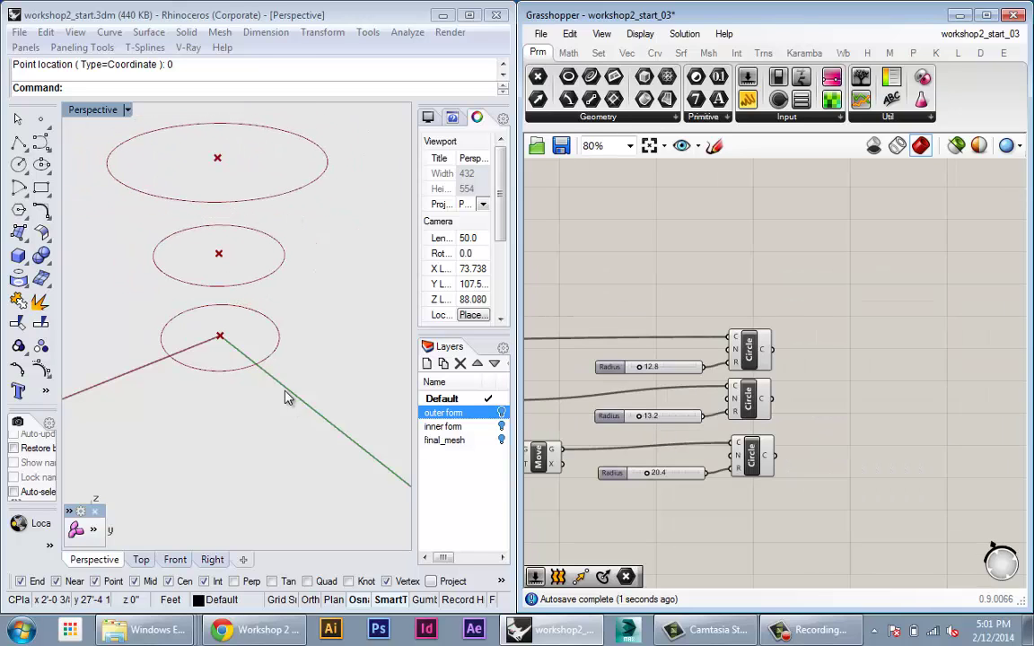
right_click_drag(281, 392, 231, 404)
right_click_drag(170, 377, 269, 386)
double_click(903, 402)
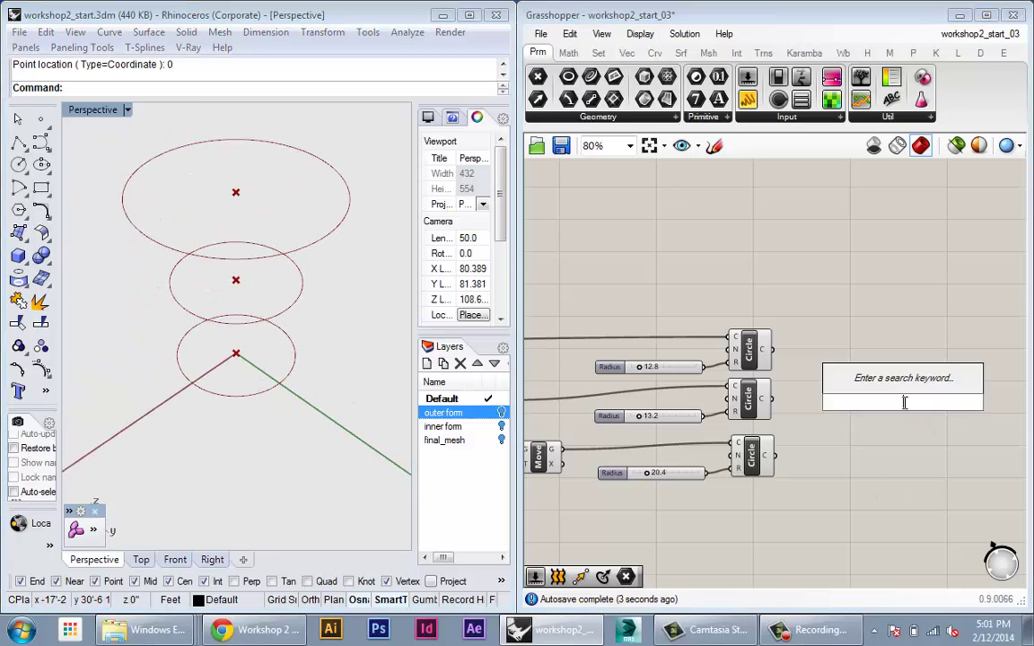
type("loft")
left_click(869, 387)
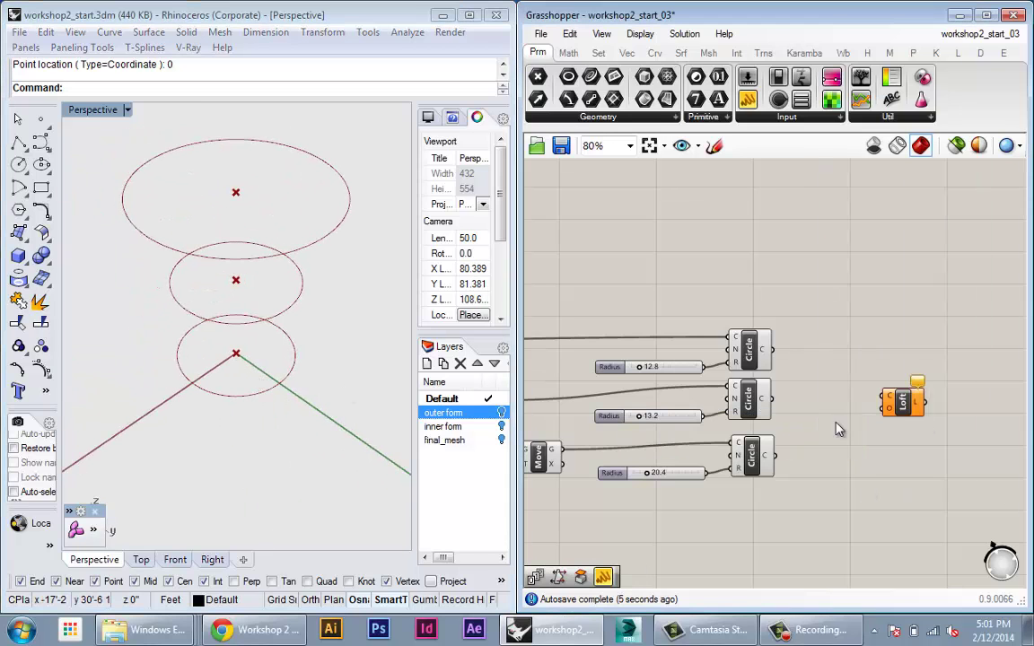
Connect all three Circle outputs, from the first to the third, to the Loft component's curves input
left_click_drag(816, 395, 831, 401)
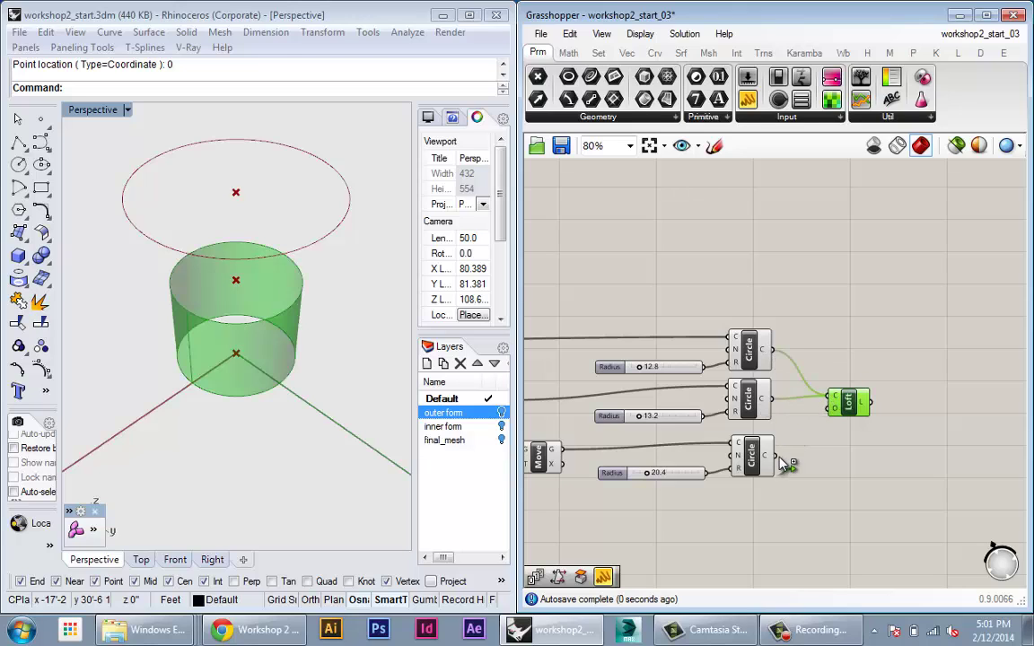
left_click_drag(777, 456, 852, 420, "shift")
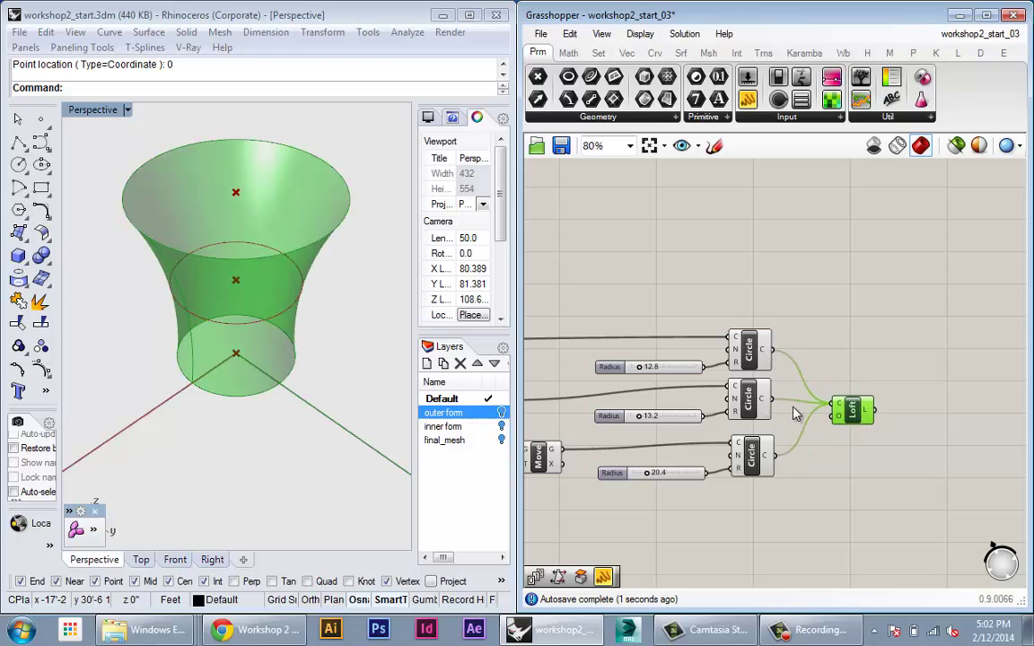
left_click_drag(776, 401, 818, 354)
mouse_move(841, 411)
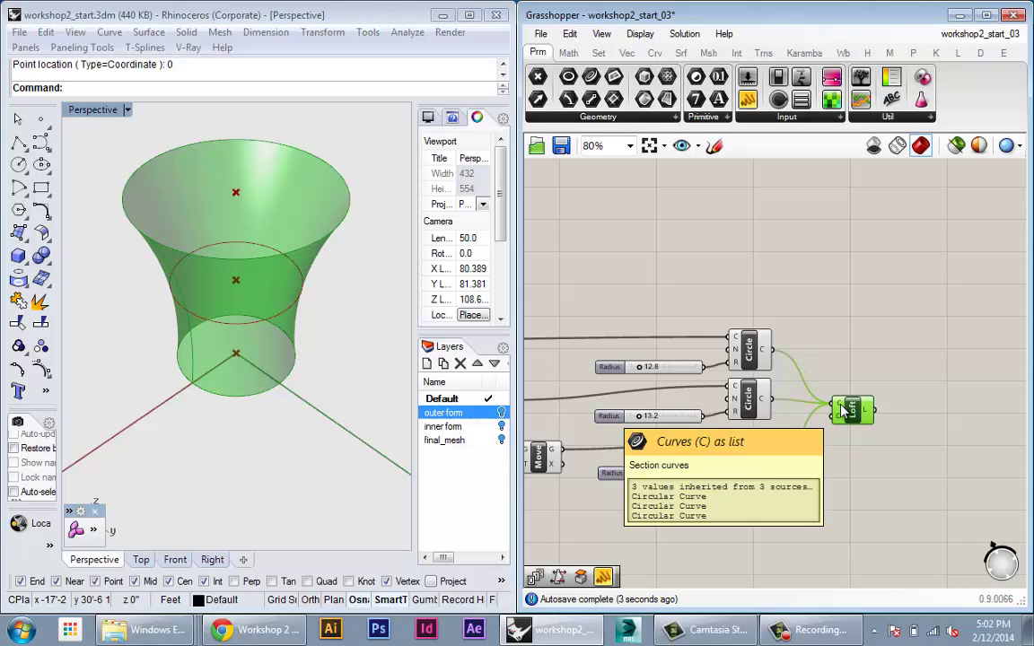
left_click_drag(845, 406, 838, 406)
Add a Cap Holes component beside the Loft and connect the Loft output to its brep input
scroll(331, 376, "down", 5)
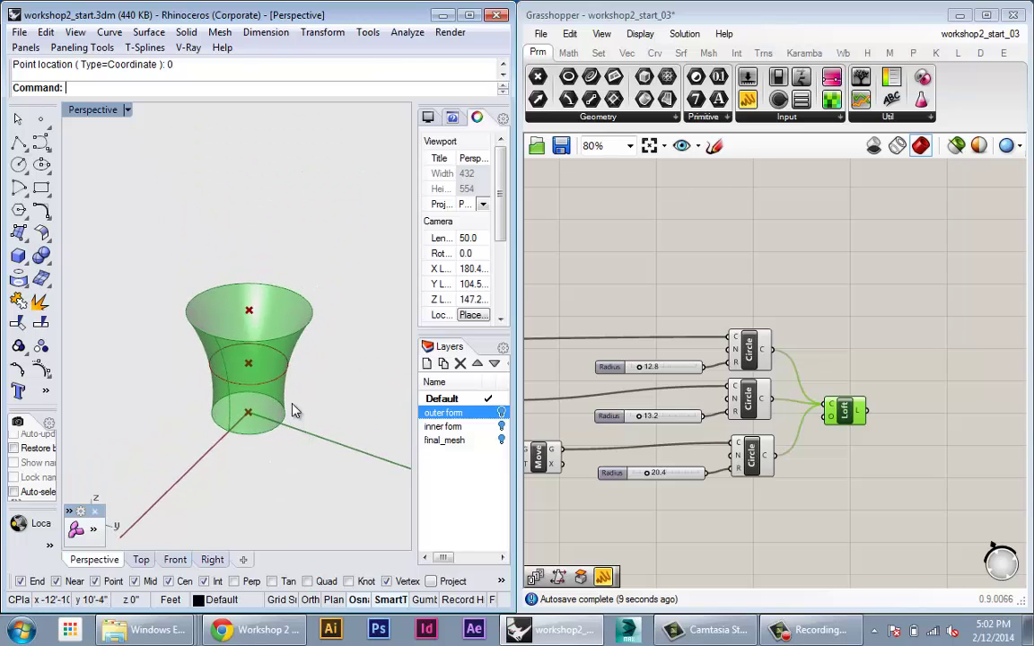
right_click_drag(286, 351, 292, 409)
scroll(274, 345, "up", 2)
right_click_drag(891, 454, 821, 452)
double_click(820, 445)
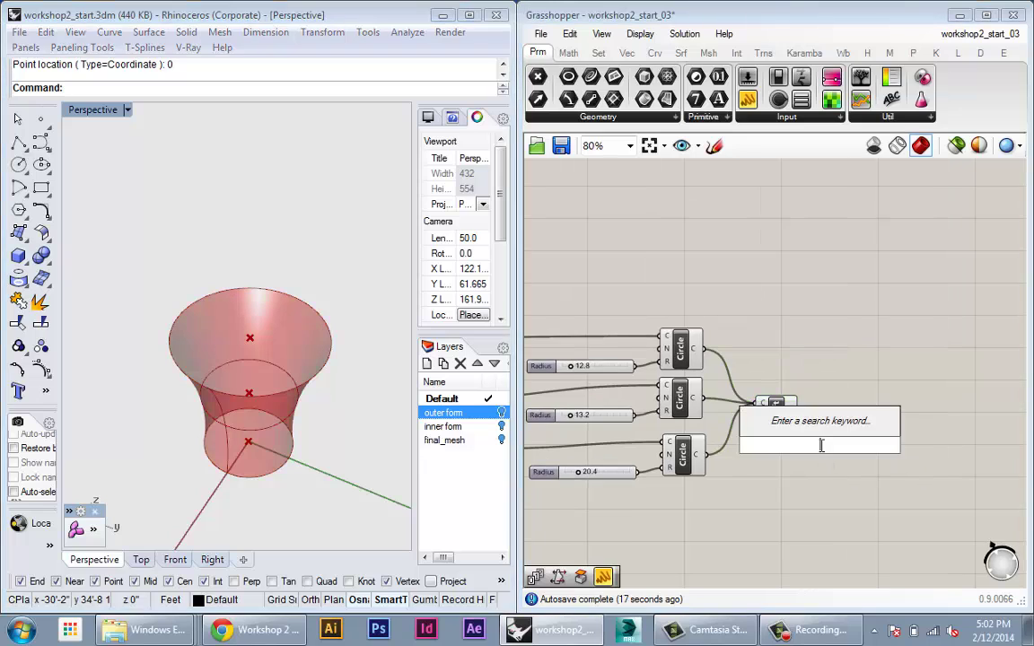
type("cap")
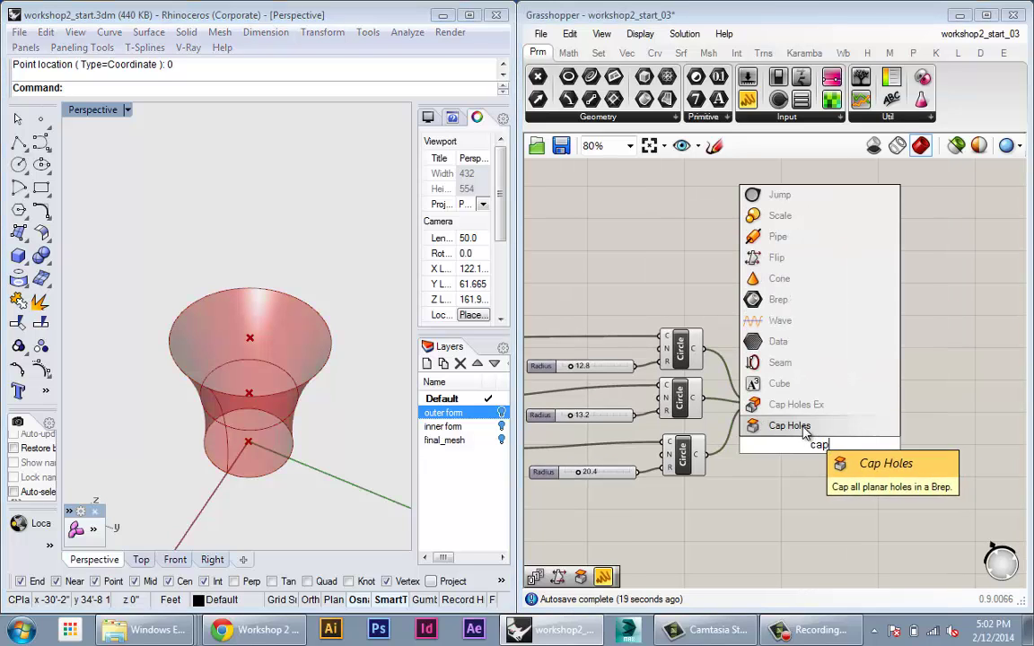
key("Return")
left_click_drag(829, 440, 842, 422)
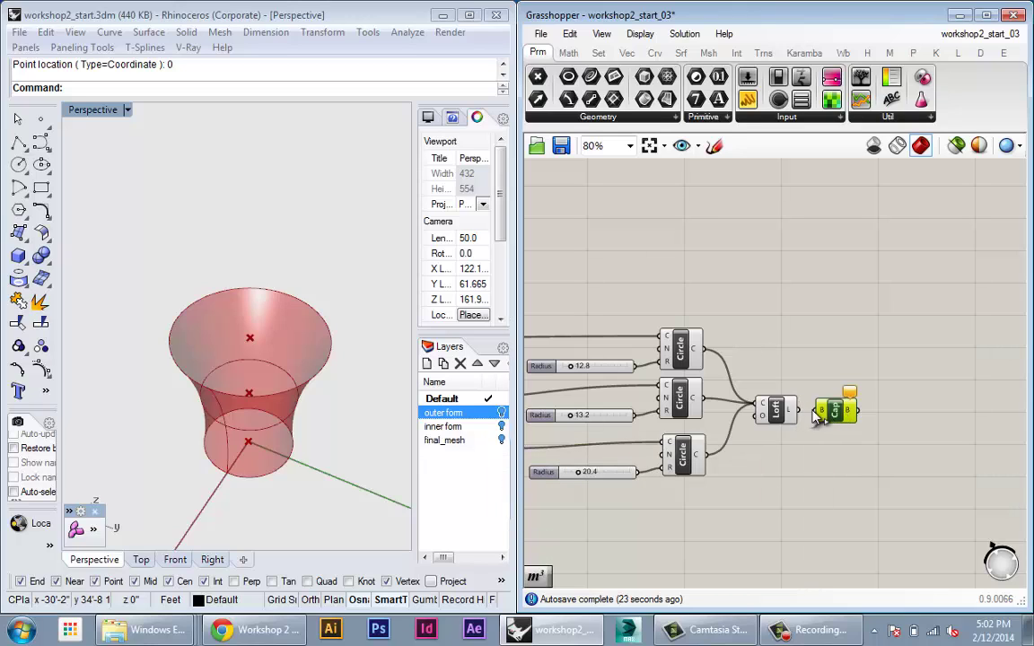
left_click_drag(817, 415, 820, 411)
Turn off the Loft component's preview and move the Cap Holes component slightly higher beside it
right_click(771, 409)
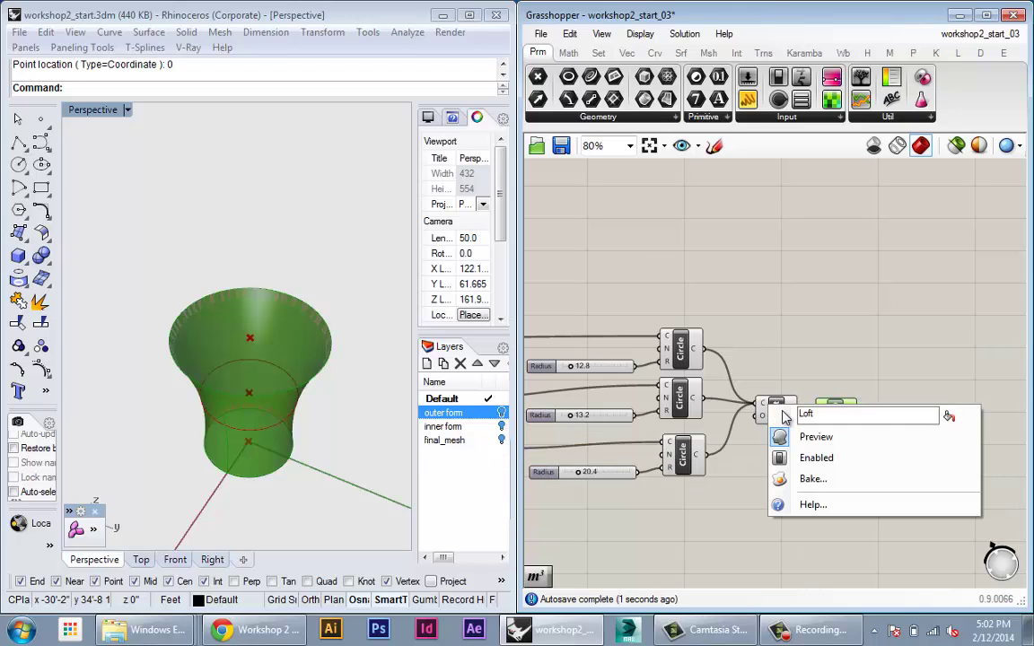
left_click(817, 436)
scroll(873, 484, "down", 1)
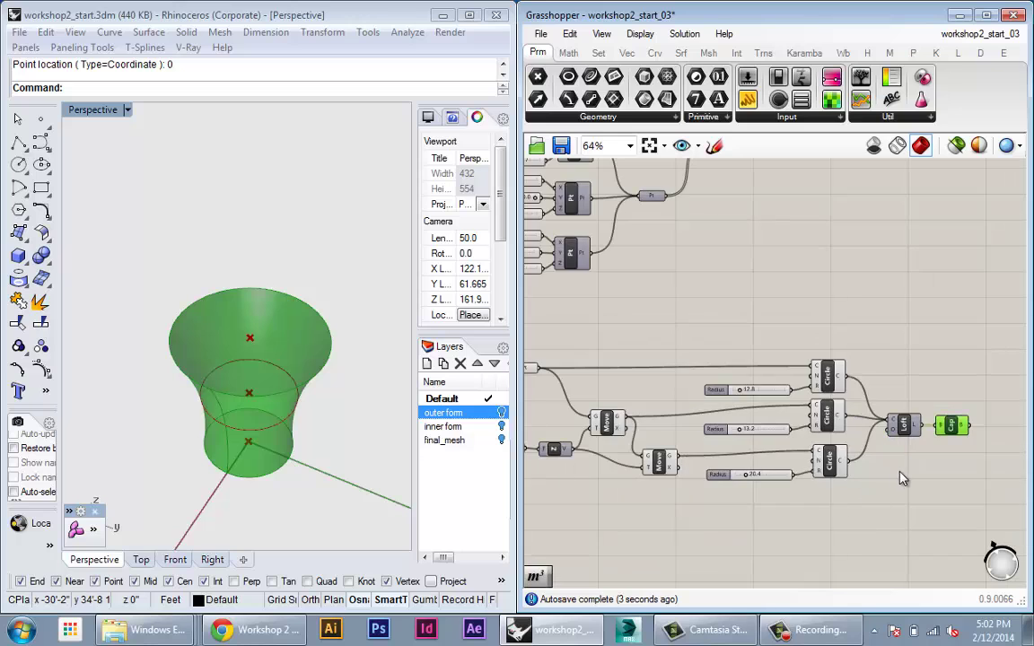
scroll(875, 480, "up", 3)
left_click_drag(940, 395, 936, 376)
Vary the capped form by setting the first, second and third circles' radii to 28.0, 17.2 and 46.8
right_click_drag(302, 407, 220, 350)
scroll(241, 346, "up", 6)
scroll(316, 383, "down", 6)
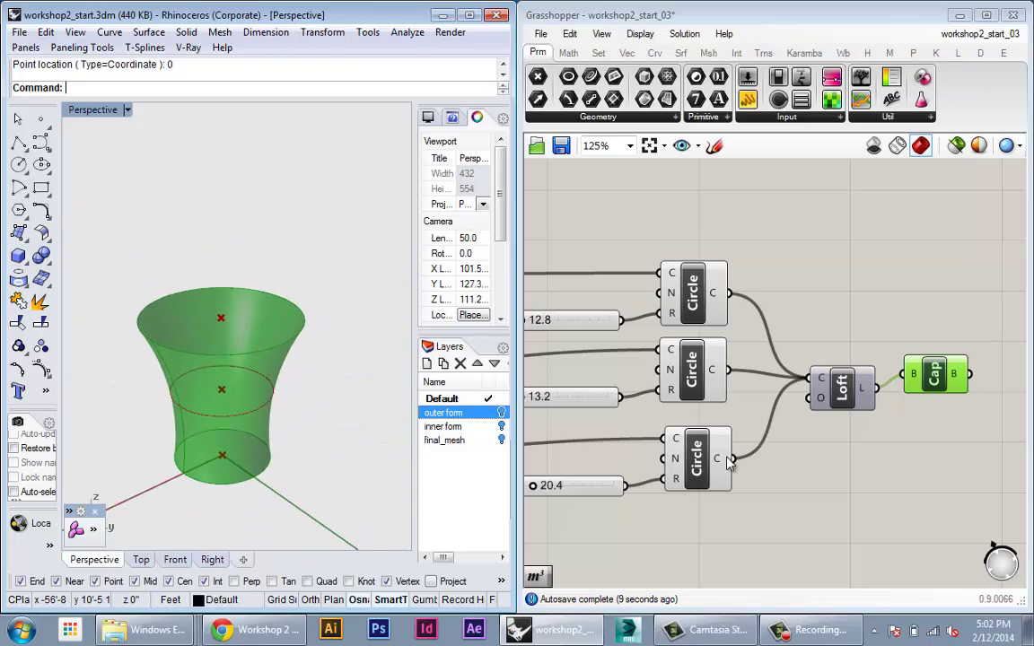
right_click_drag(666, 388, 797, 386)
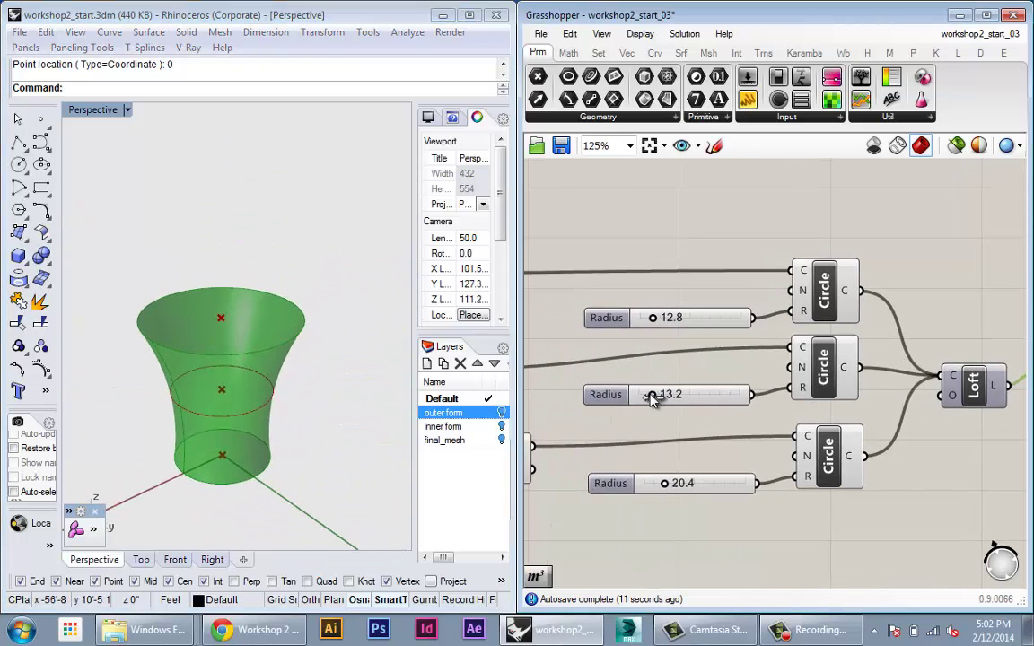
mouse_move(650, 394)
left_mouse_down()
mouse_move(675, 395)
mouse_move(665, 388)
left_mouse_up()
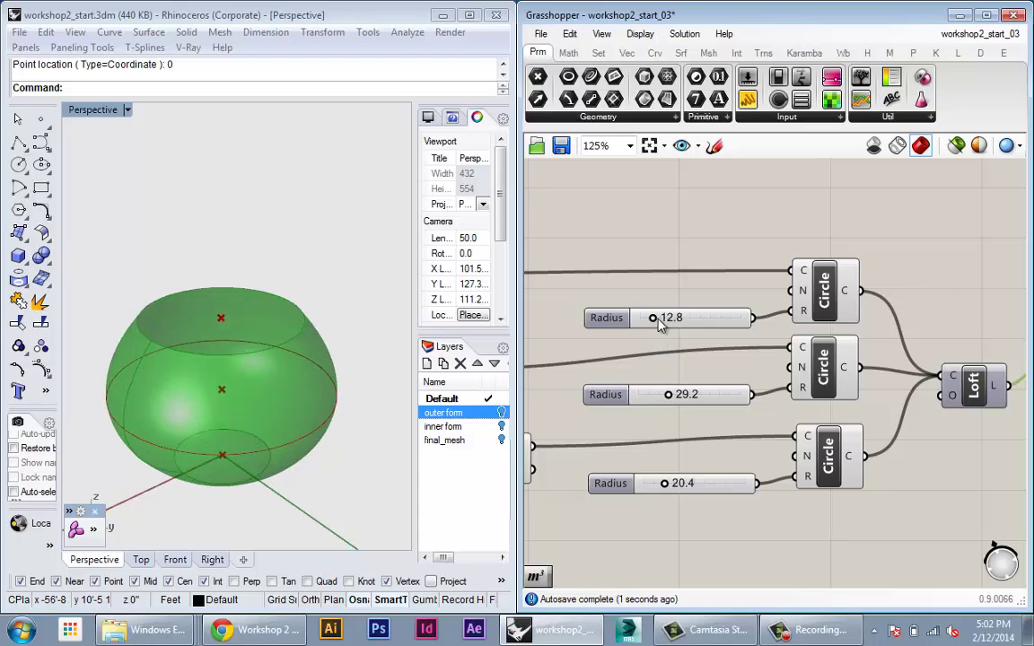
left_click_drag(654, 317, 636, 323)
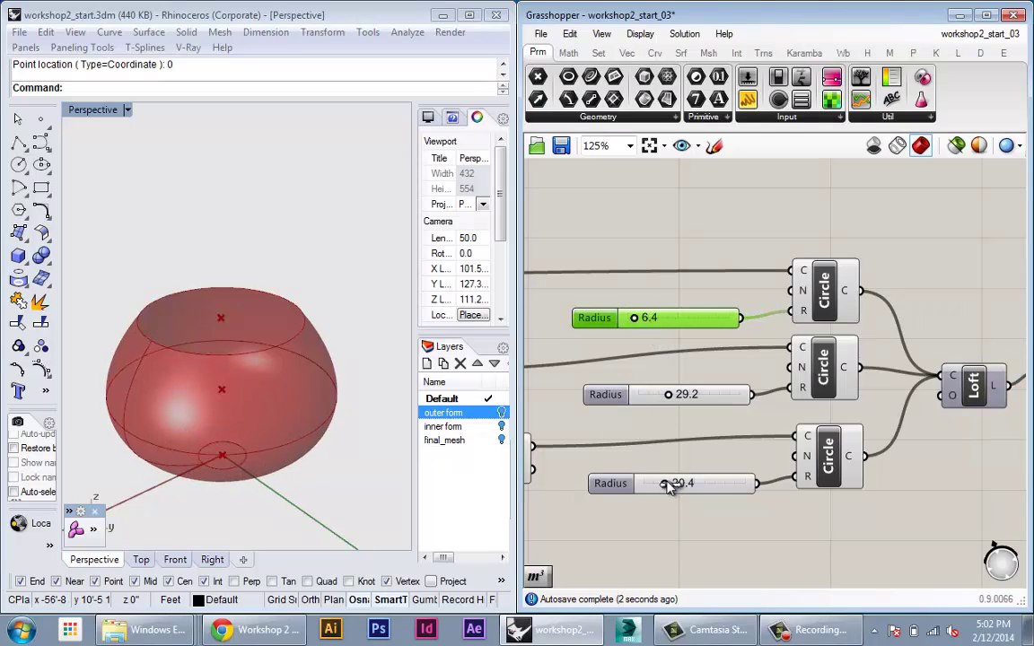
left_click_drag(666, 484, 660, 485)
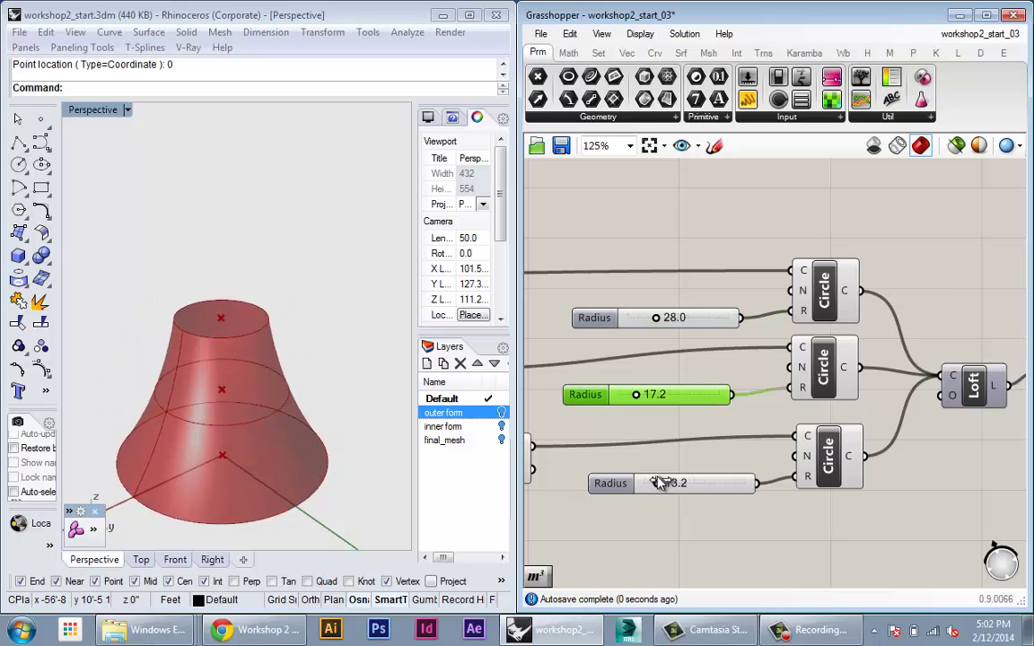
left_click_drag(671, 485, 696, 484)
Lower the maximum value of the circles' Radius sliders to 50.0
right_click(607, 489)
mouse_move(737, 510)
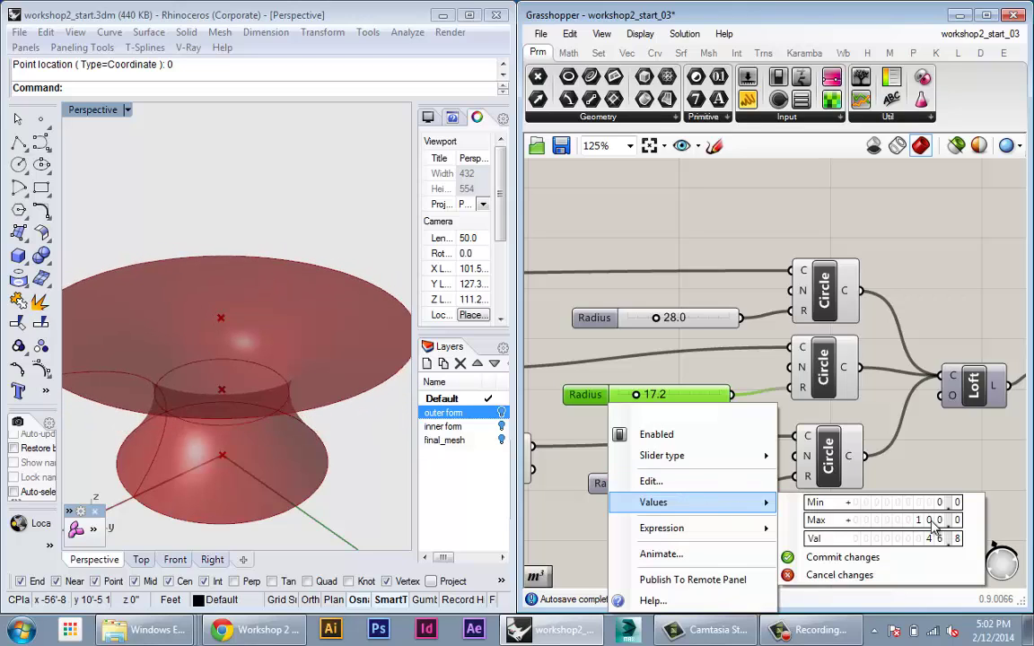
scroll(931, 522, "down", 1)
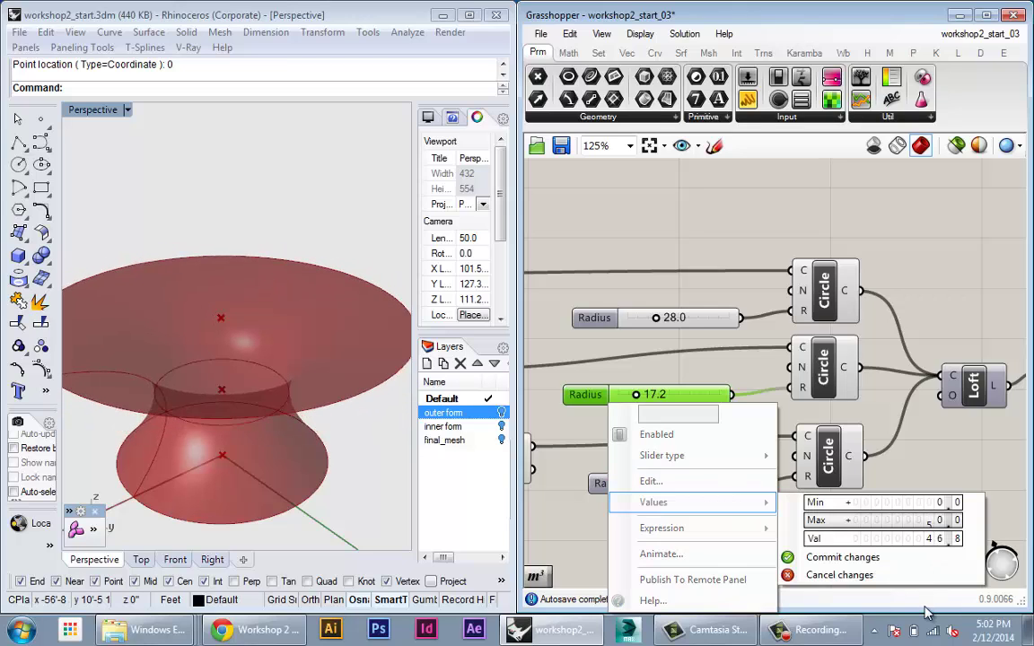
left_click(839, 575)
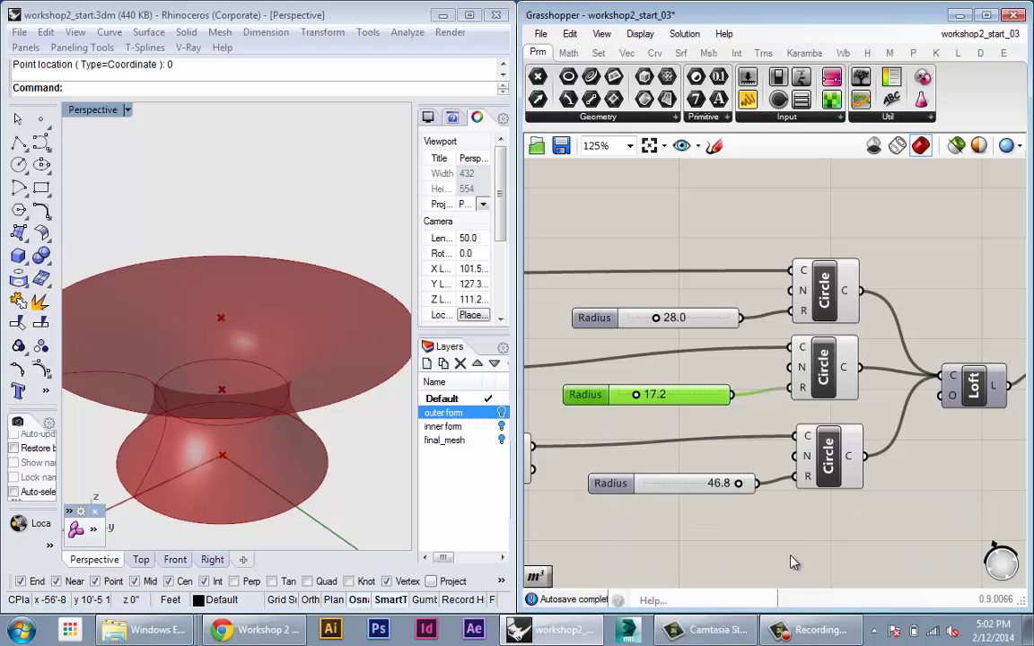
right_click(697, 406)
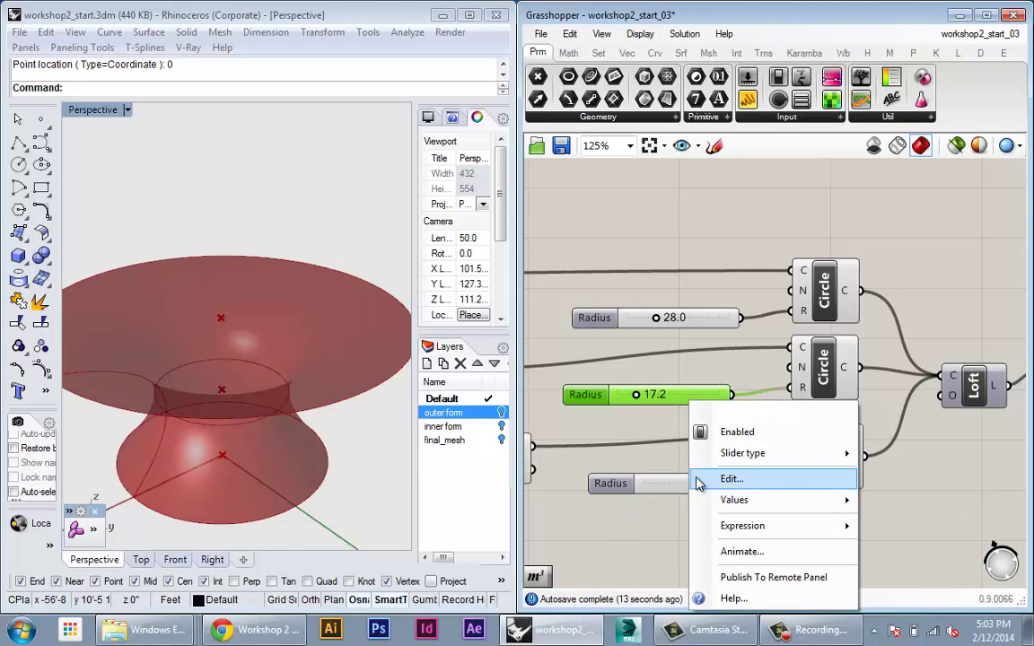
mouse_move(719, 496)
scroll(632, 518, "down", 1)
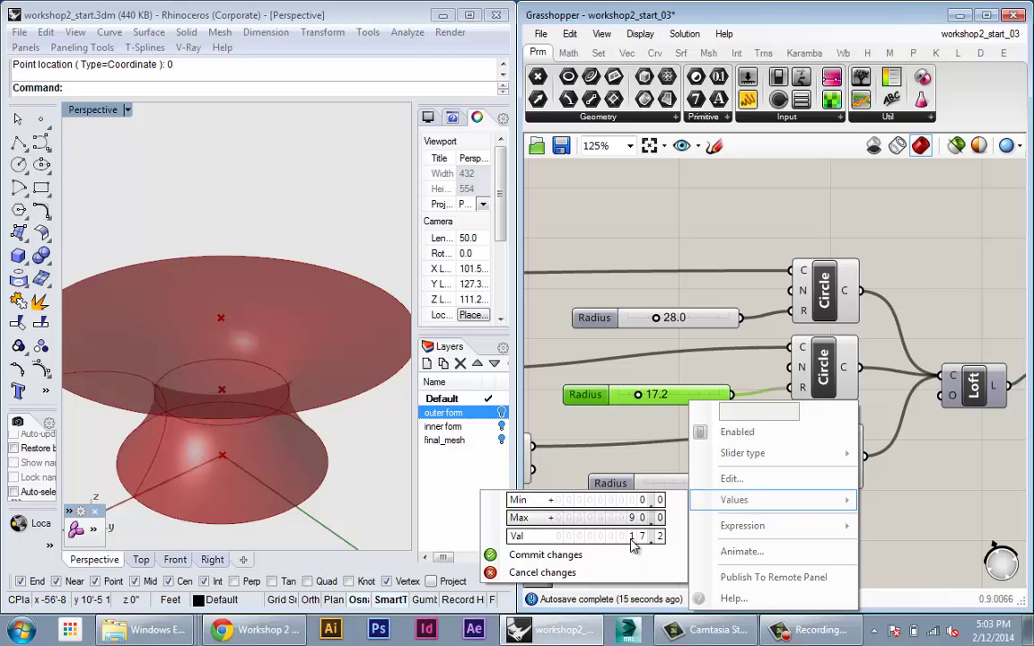
left_click(543, 555)
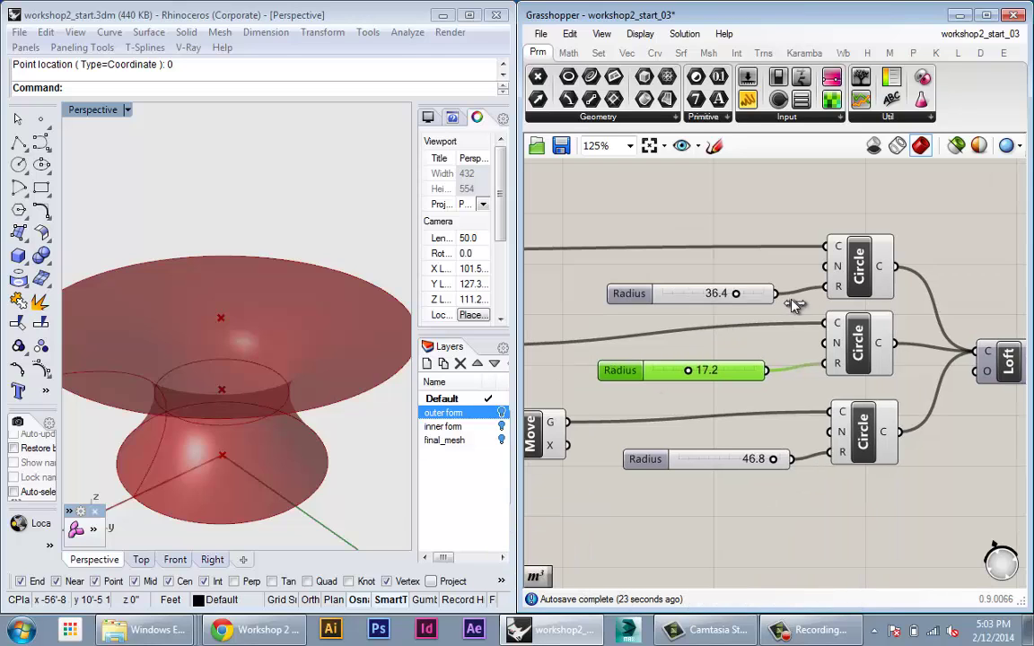
Set the first circle's radius to 50.0 and the second circle's radius to 0.0 to test the loft's limits
left_click_drag(792, 302, 812, 301)
scroll(362, 334, "down", 6)
left_click(685, 366)
left_click_drag(691, 370, 644, 372)
right_click(635, 380)
left_click(659, 353)
right_click_drag(702, 375, 620, 359)
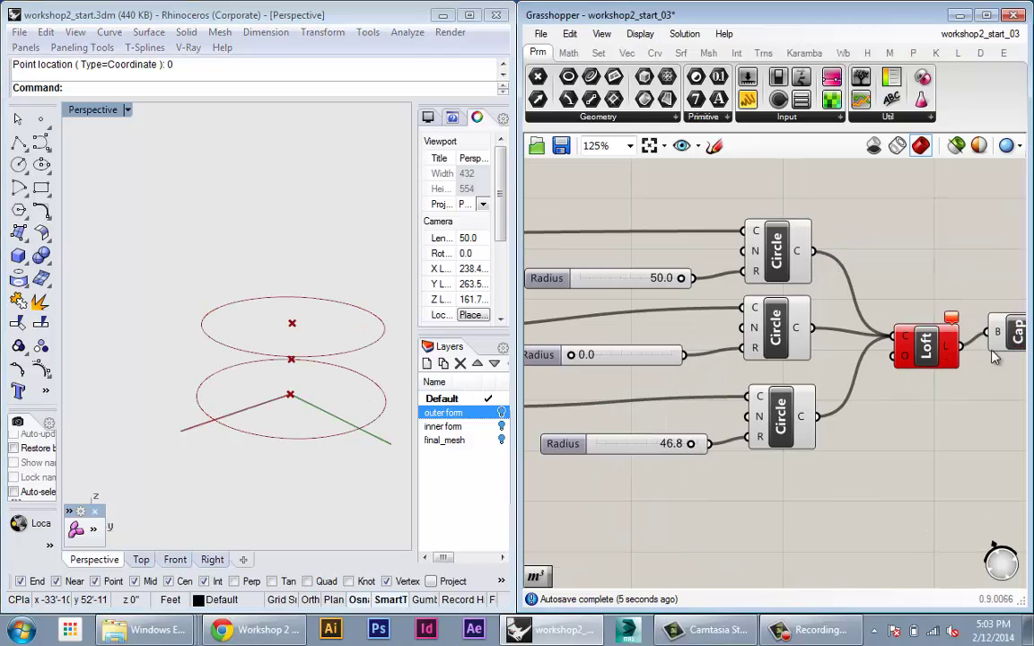
mouse_move(793, 330)
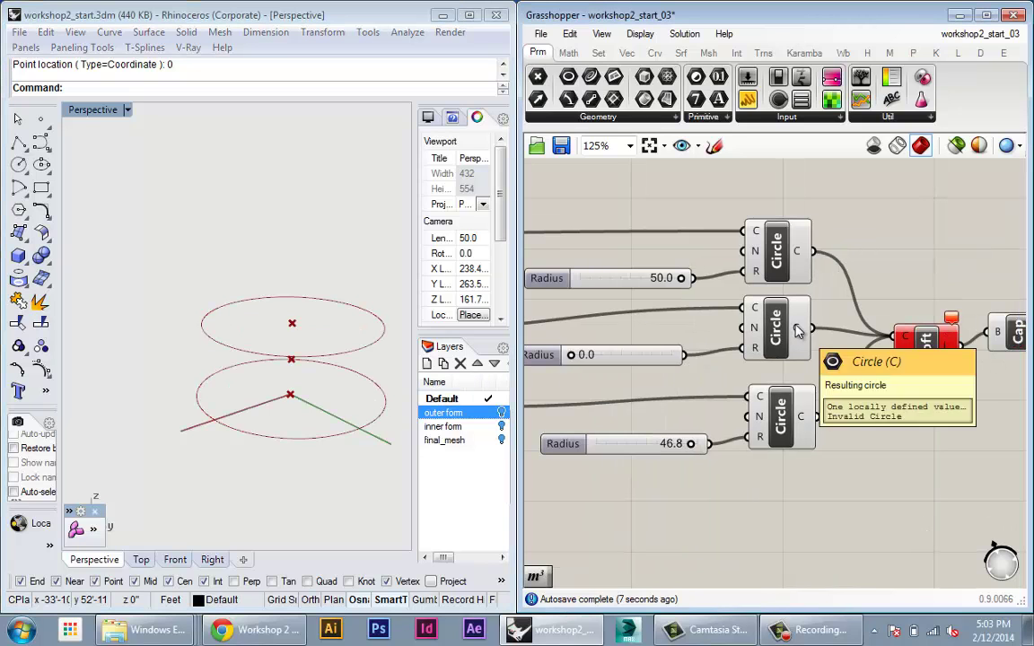
Set the minimum value of the second circle's Radius slider to 2.0
right_click_drag(610, 352, 641, 357)
right_click(584, 369)
right_click(581, 365)
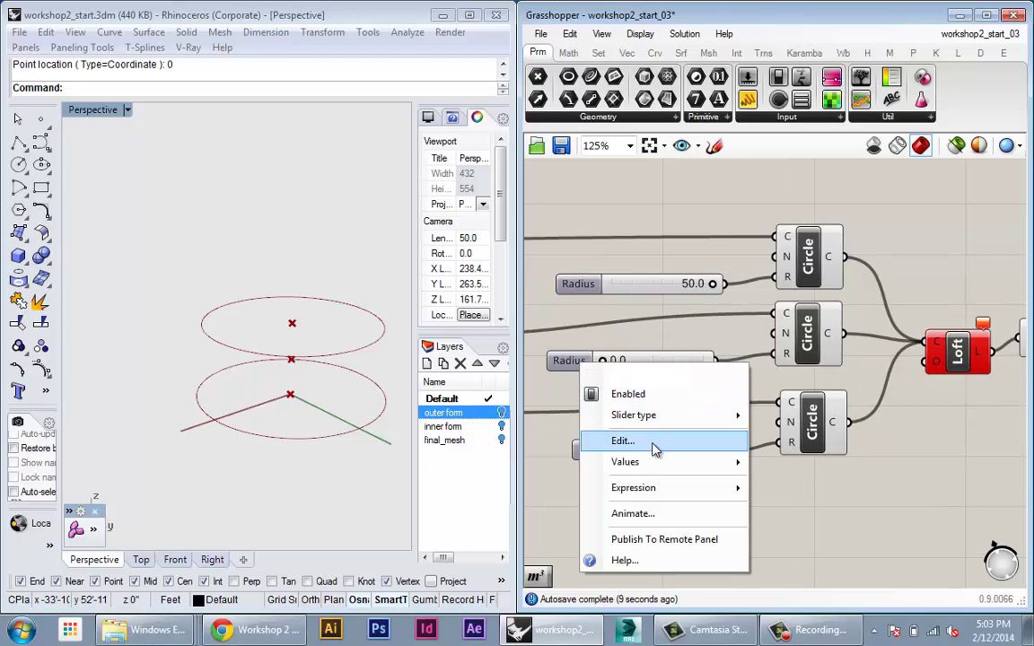
mouse_move(729, 475)
left_click_drag(911, 460, 918, 427)
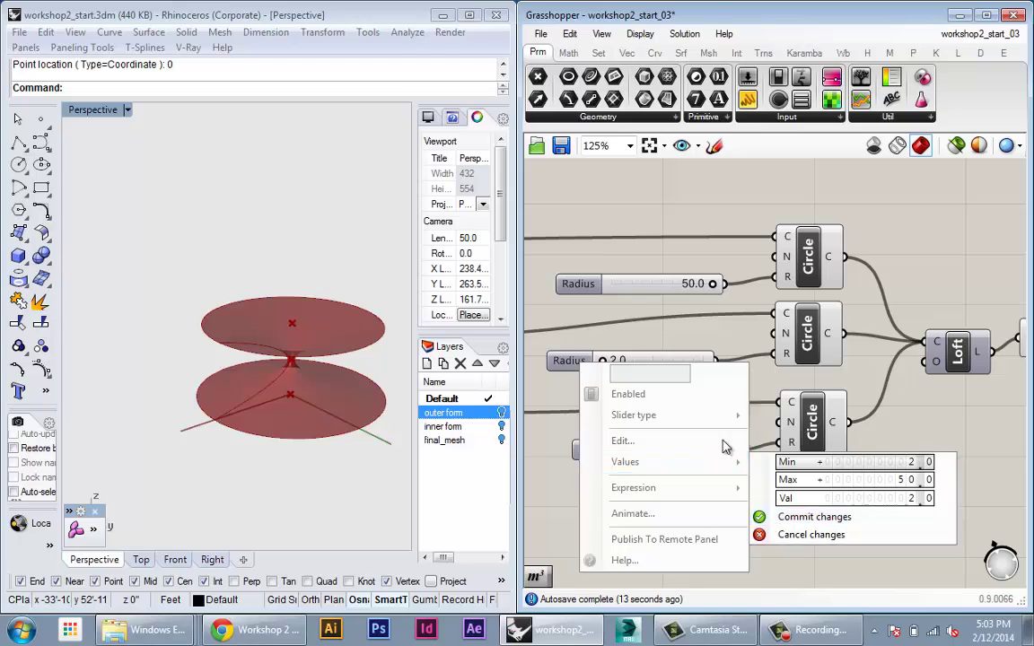
left_click(813, 517)
Raise the minimum value of the first and third circles' Radius sliders to 2.0
right_click(654, 275)
right_click(616, 279)
mouse_move(700, 379)
left_click_drag(939, 384, 941, 357)
left_click(812, 434)
right_click(663, 449)
mouse_move(665, 499)
left_click(542, 556)
right_click_drag(613, 365, 631, 385)
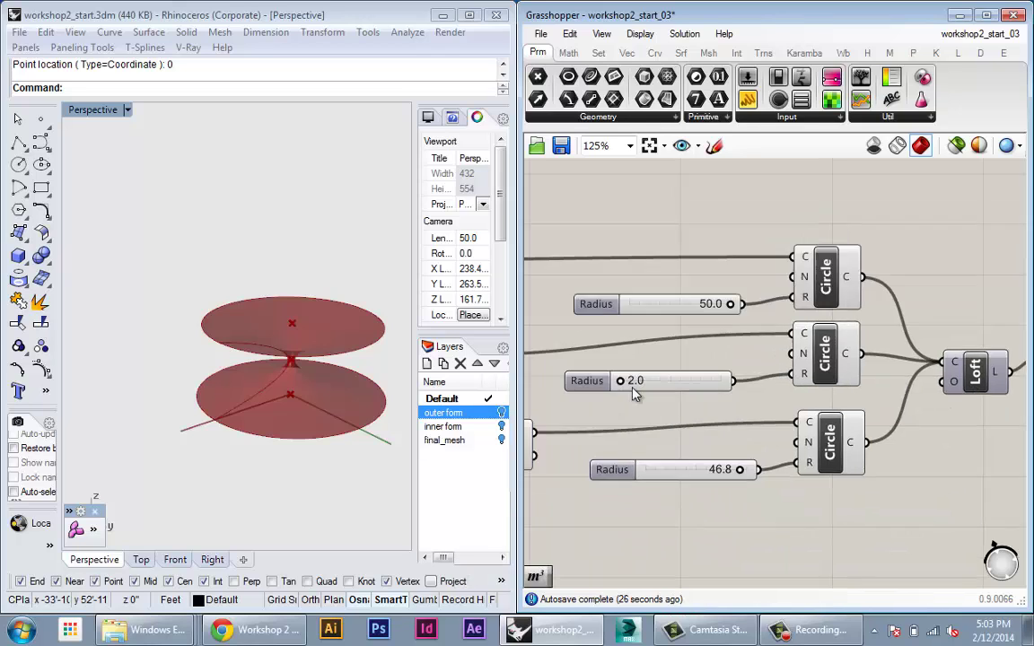
Vary the form by setting the first, second and third circles' radii to 26.6, 11.6 and 31.1
left_click_drag(733, 306, 636, 304)
mouse_move(697, 476)
left_mouse_down()
mouse_move(673, 471)
mouse_move(706, 470)
left_mouse_up()
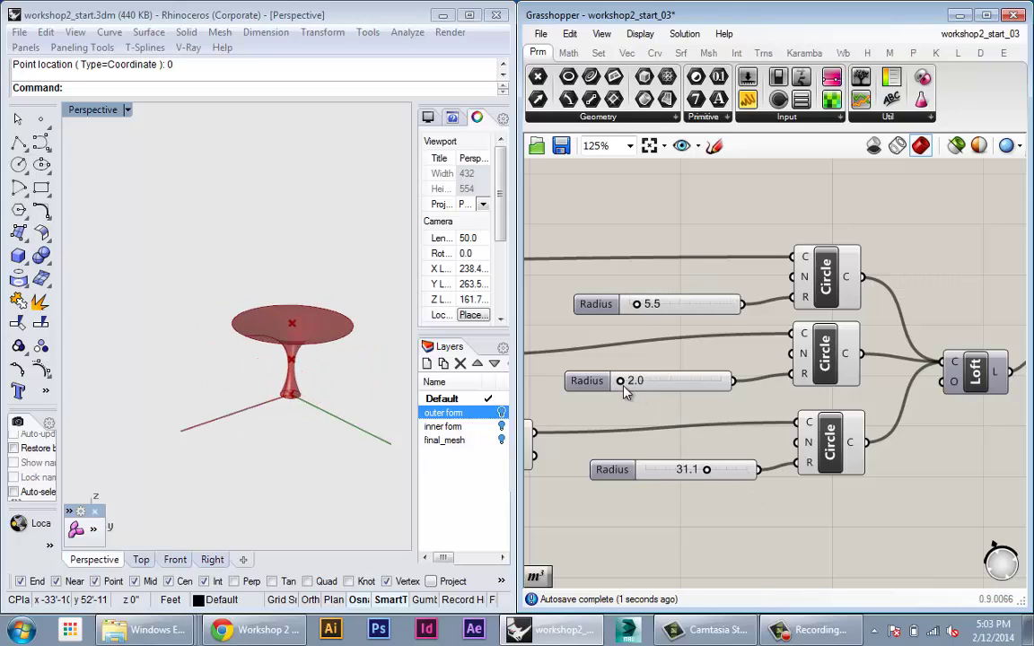
mouse_move(622, 382)
left_mouse_down()
mouse_move(695, 396)
mouse_move(693, 382)
mouse_move(639, 383)
left_mouse_up()
left_click_drag(636, 303, 682, 305)
Select the Cap Holes component and examine its highlighted capped form in the Perspective viewport
right_click_drag(865, 415, 759, 408)
scroll(760, 409, "down", 3)
scroll(759, 407, "up", 2)
left_click_drag(936, 350, 938, 361)
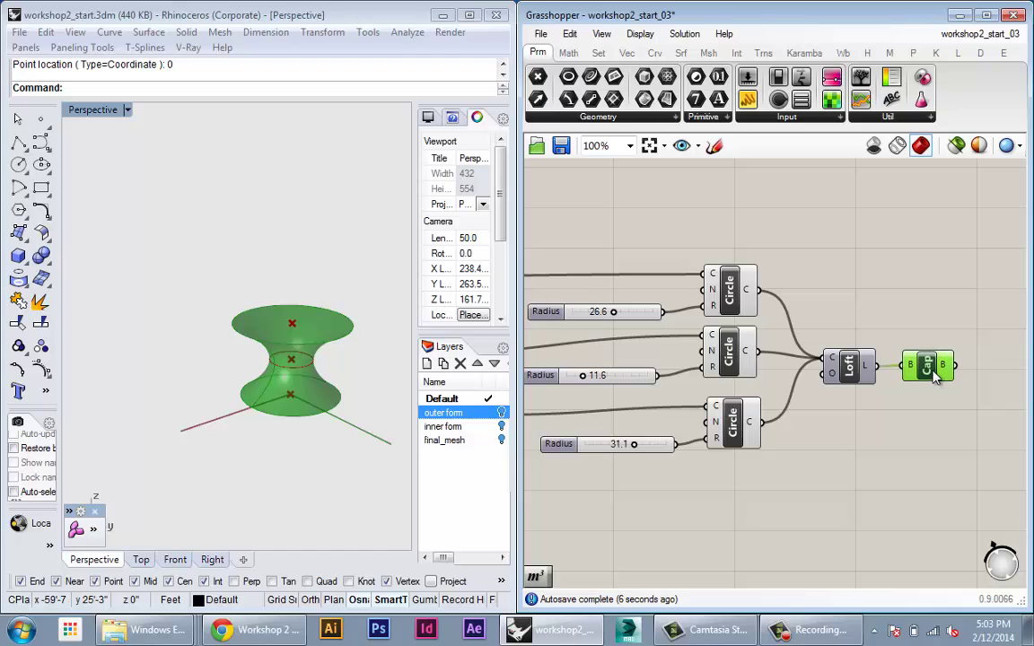
right_click_drag(765, 392, 802, 397)
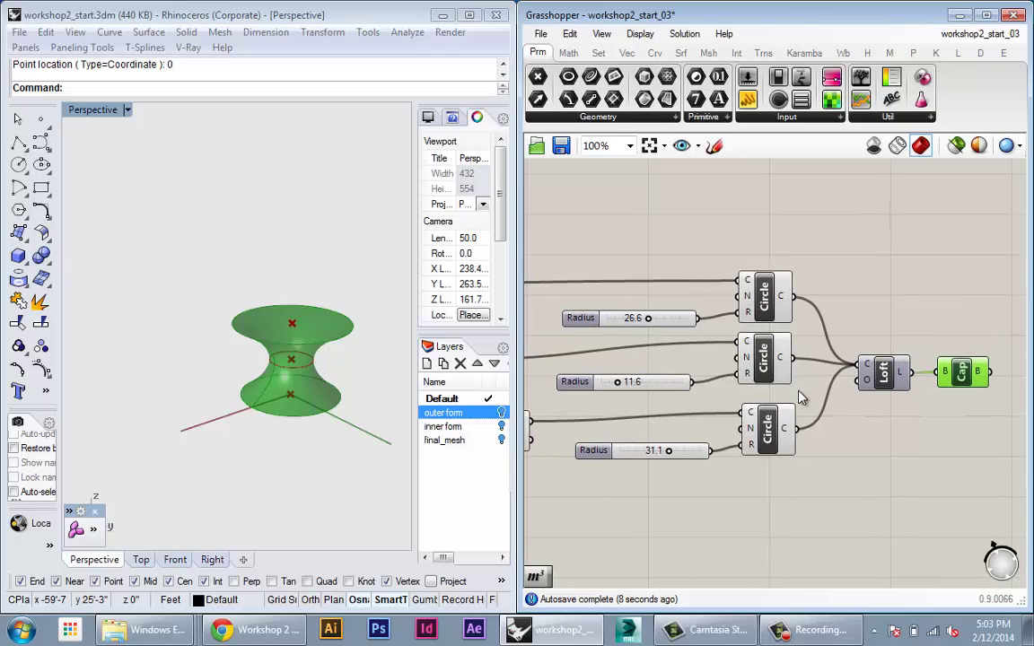
scroll(314, 368, "up", 5)
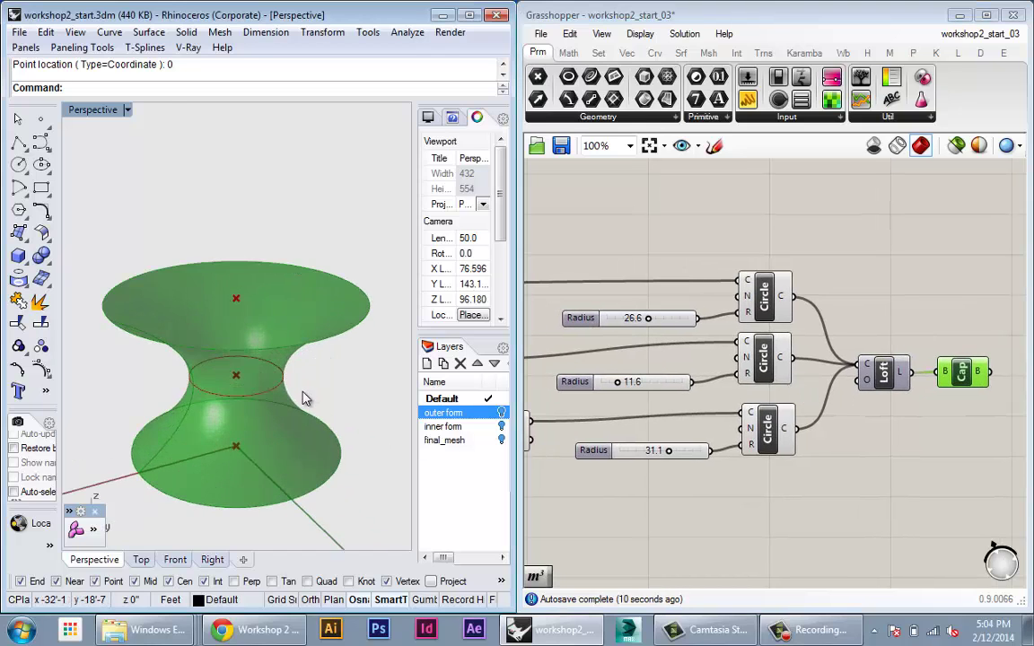
scroll(302, 393, "down", 3)
right_click_drag(292, 385, 355, 373)
Reshape the capped form by setting the first, second and third circles' radii to 37.2, 9.1 and 39.3
right_click_drag(622, 381, 631, 417)
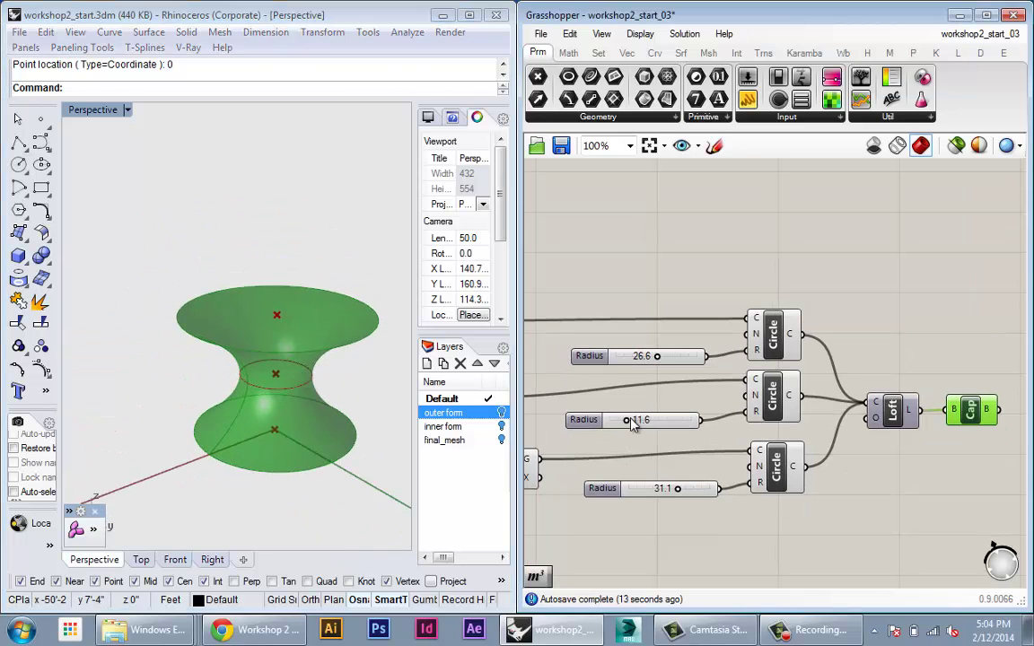
left_click_drag(632, 423, 660, 416)
left_click_drag(659, 358, 629, 356)
left_click_drag(678, 491, 643, 492)
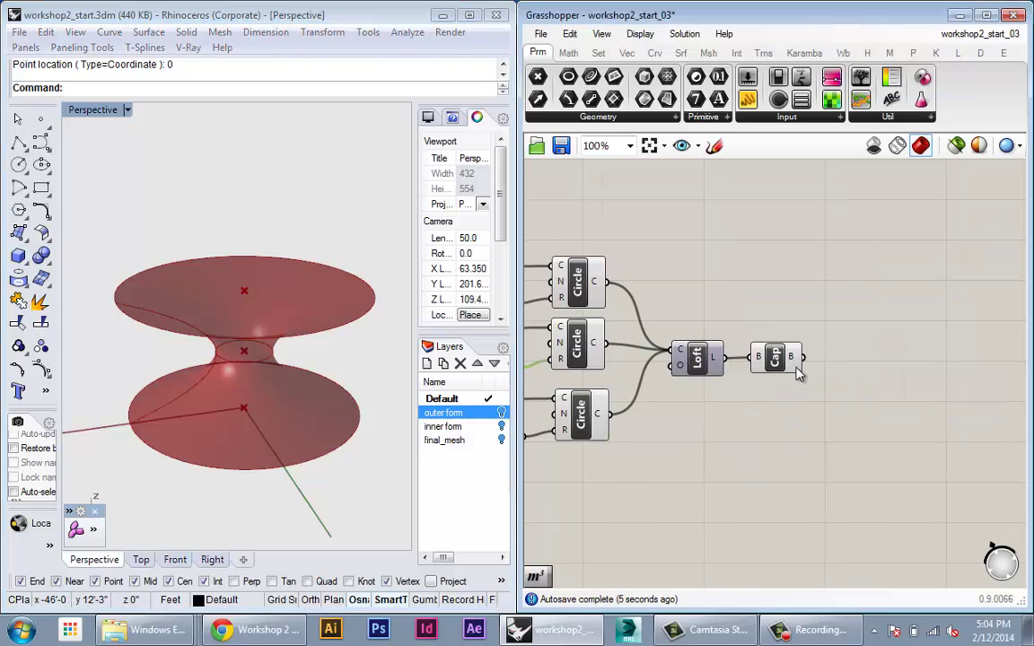
Highlight the Cap Holes result, clear the selection and examine the closed form from another angle
mouse_move(777, 359)
left_mouse_down()
mouse_move(791, 362)
mouse_move(772, 358)
mouse_move(779, 362)
left_mouse_up()
right_click_drag(799, 394, 734, 398)
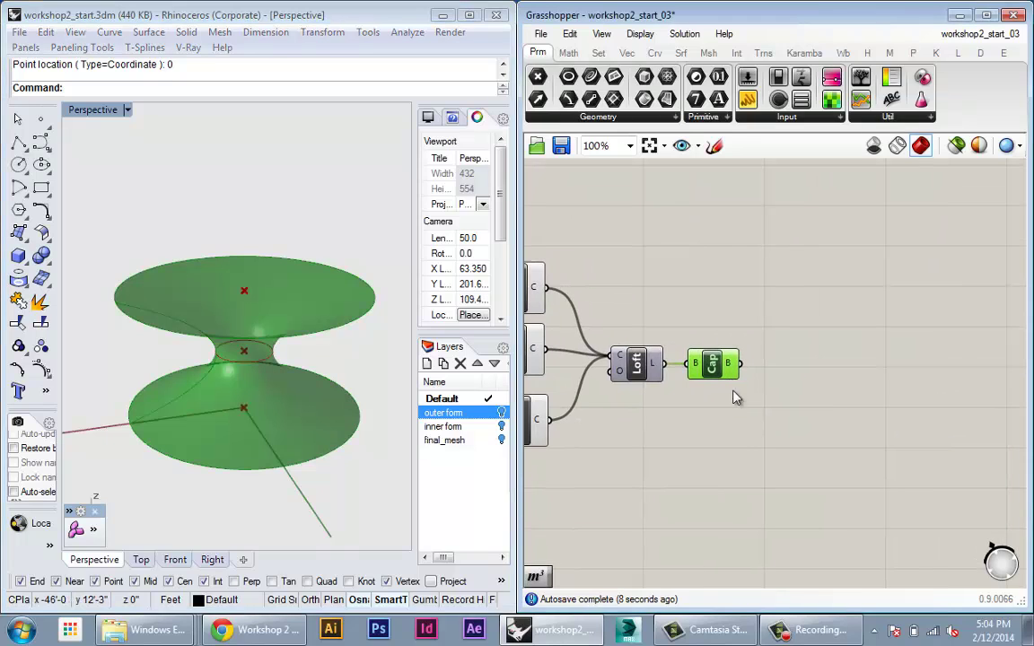
left_click(750, 431)
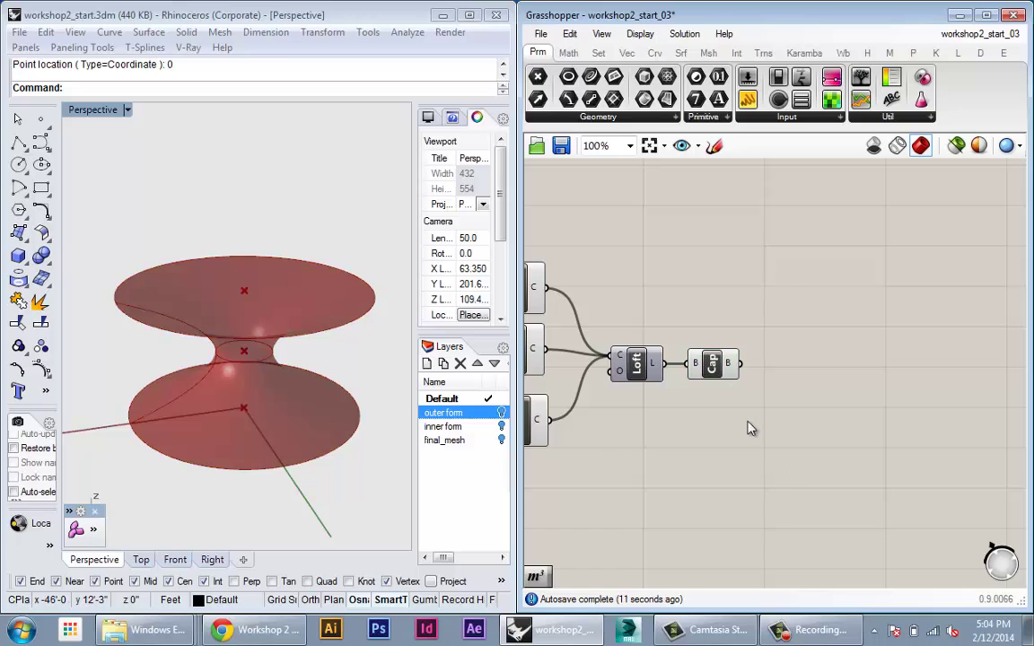
right_click_drag(752, 430, 661, 468)
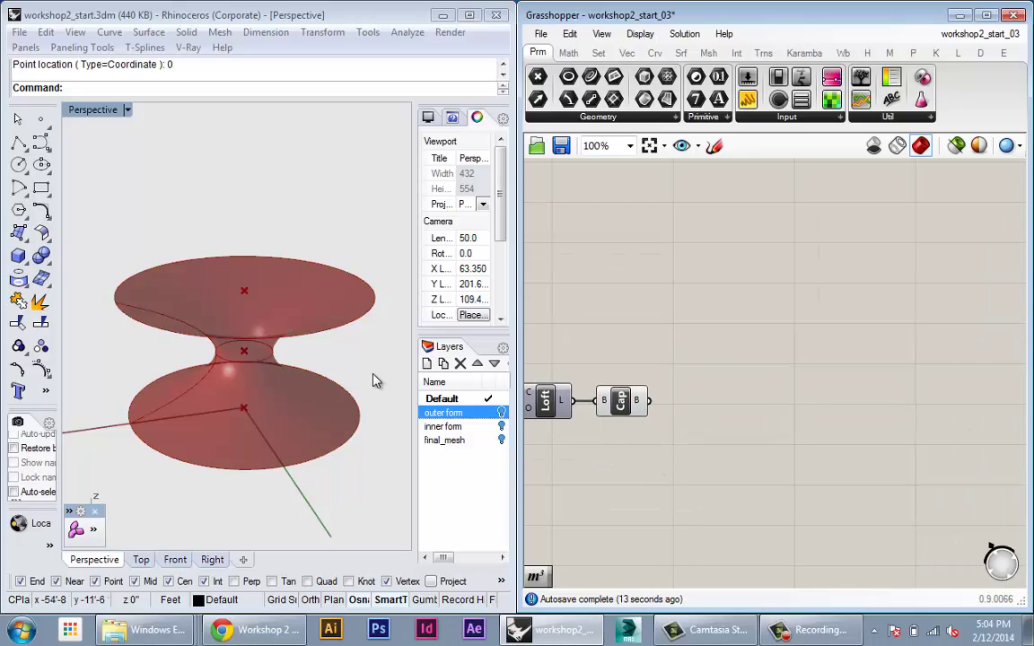
right_click_drag(376, 381, 242, 376)
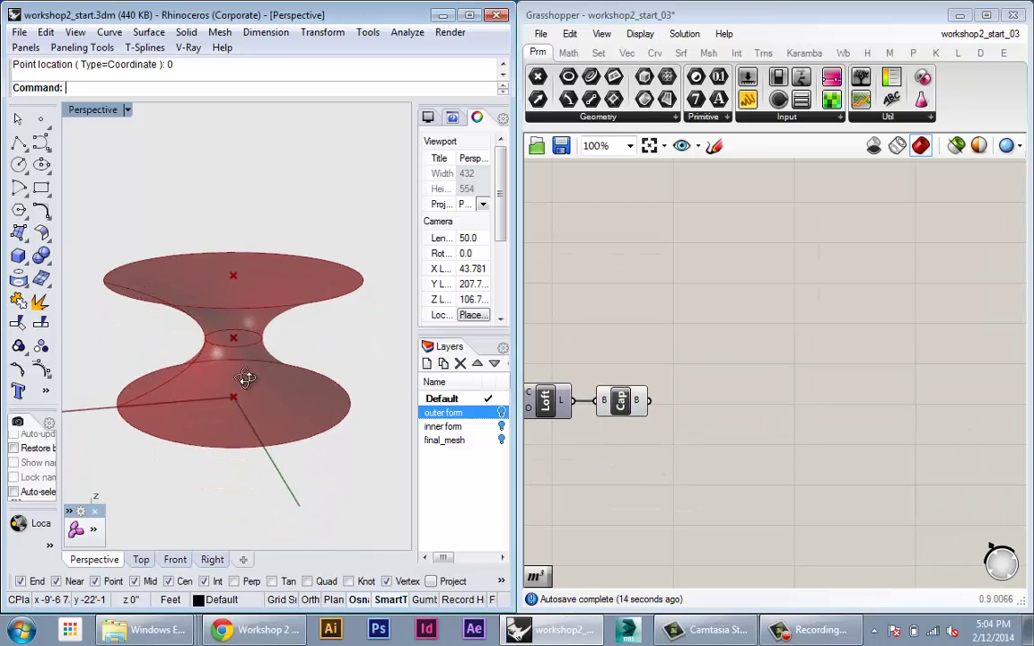
Add an Area component and place it just after the Cap Holes component
double_click(709, 444)
type("area")
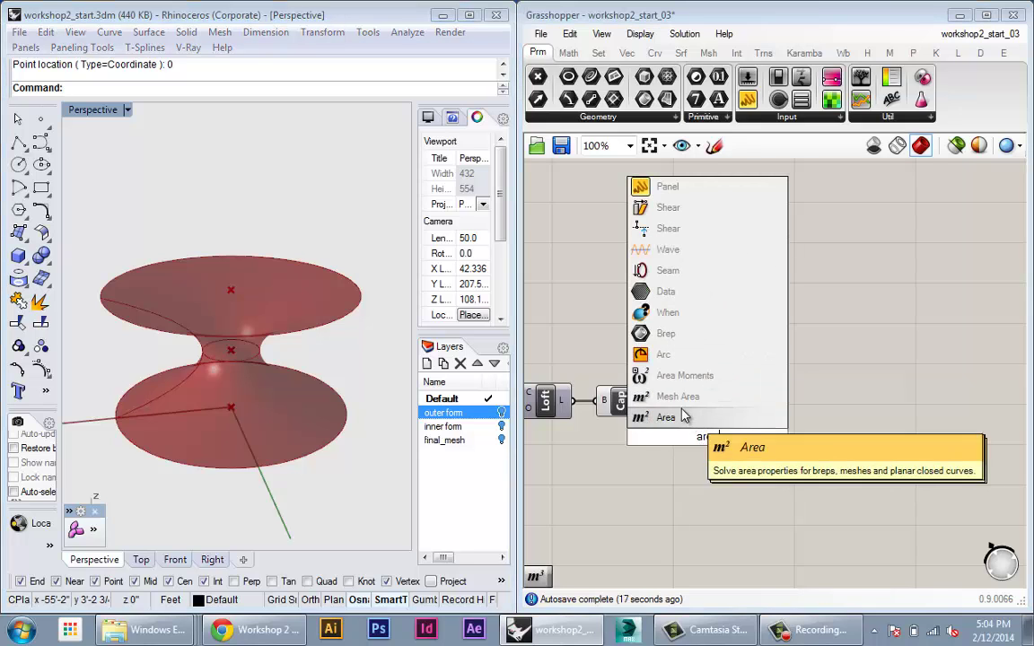
left_click(718, 419)
left_click_drag(709, 449, 720, 389)
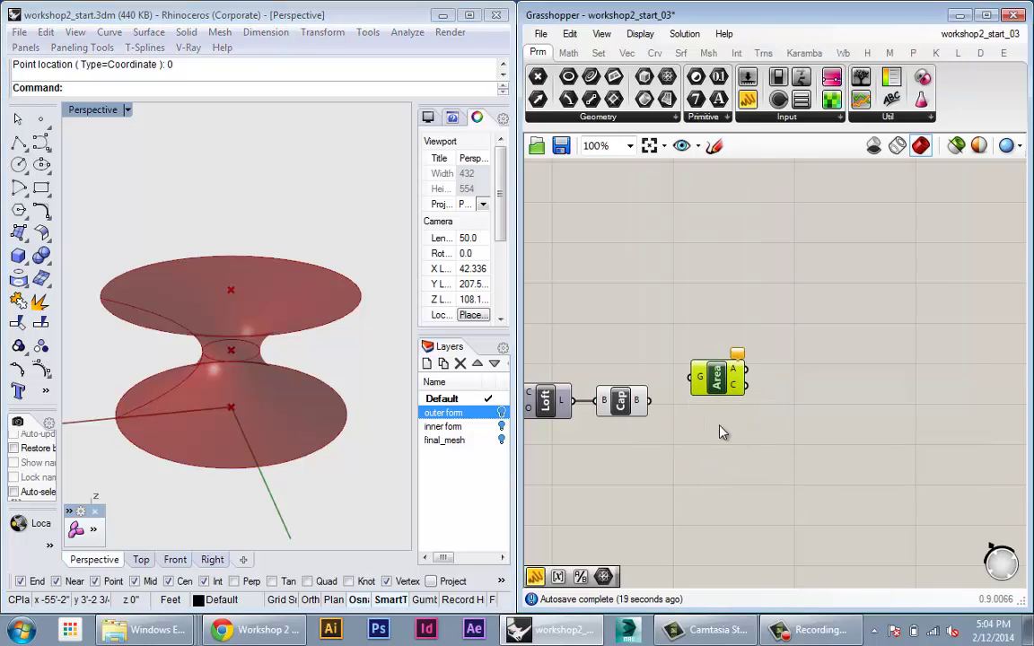
Add a Volume component below Area and feed the Cap Holes output into both components' geometry inputs
double_click(719, 444)
type("volue")
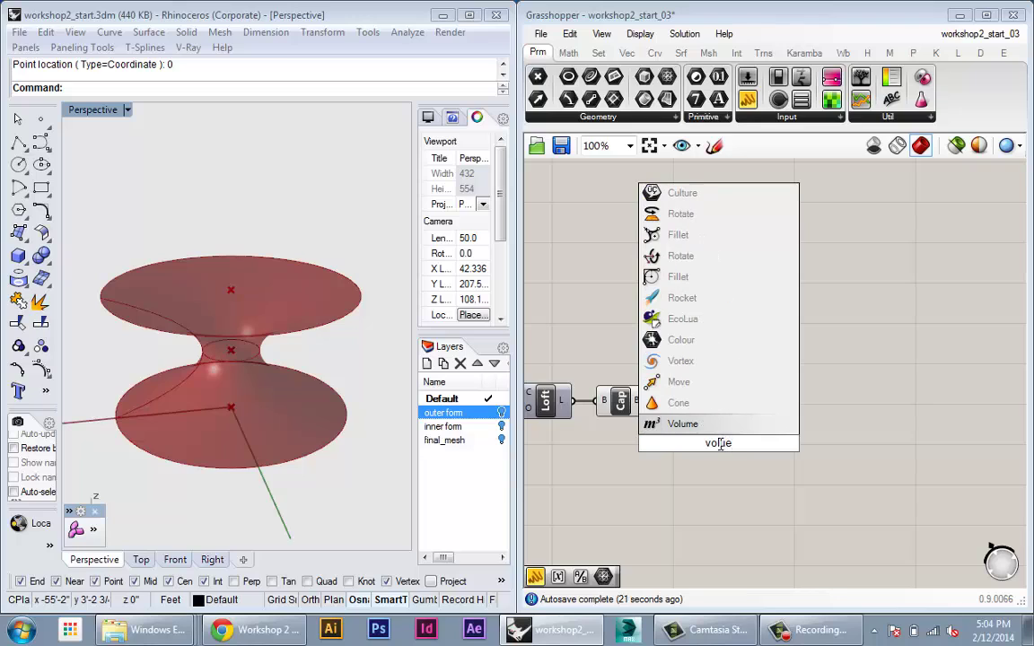
left_click(709, 425)
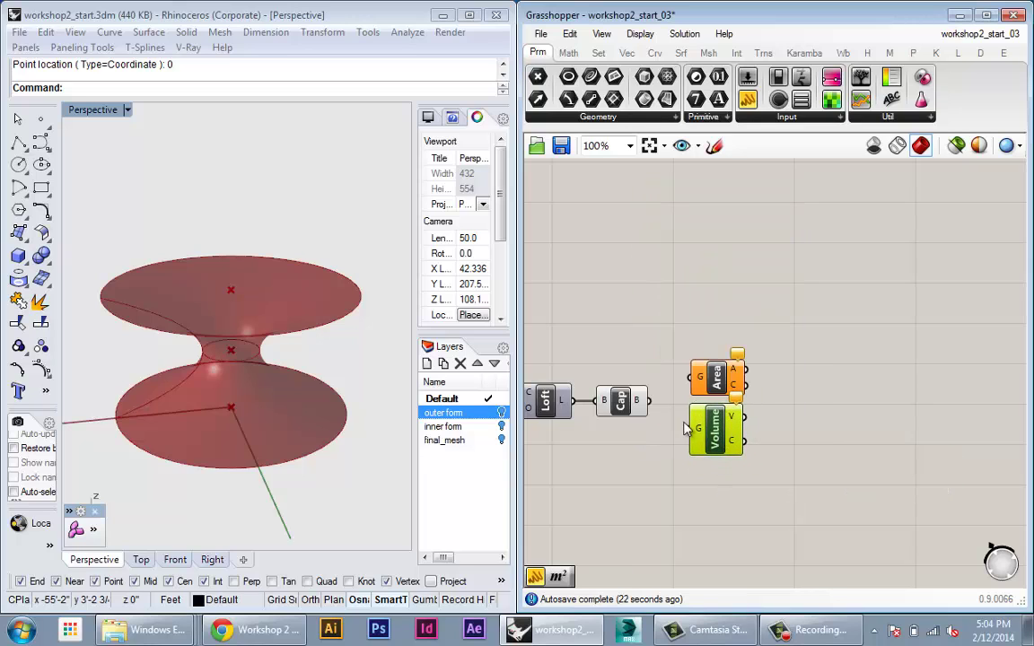
left_click_drag(648, 400, 691, 378)
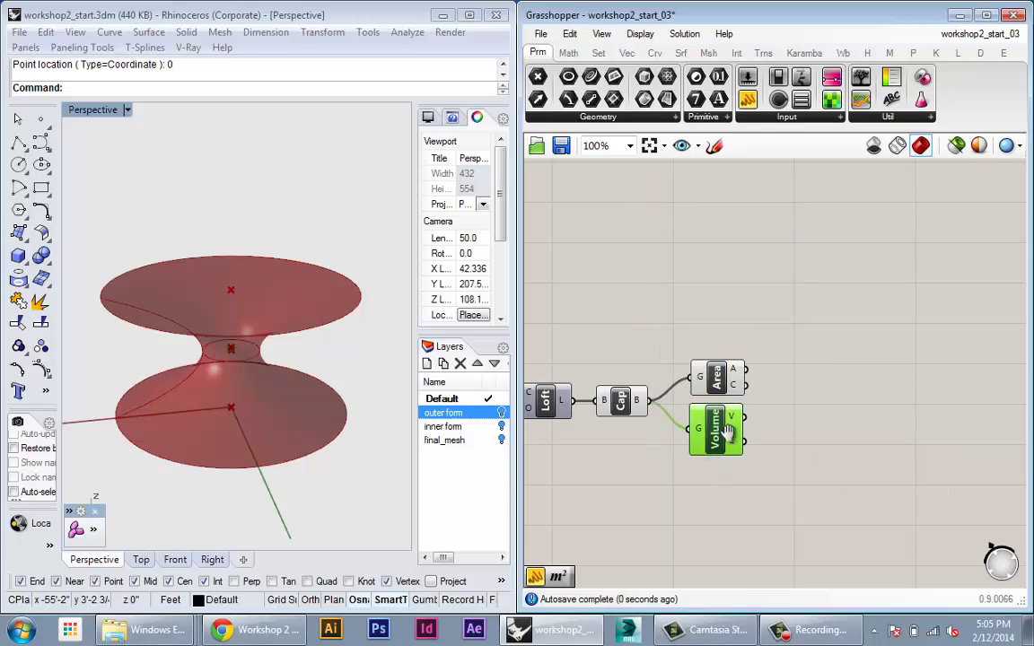
Copy the Total Sun Area panel beside Area and Volume, wiring one copy to the area output and another to the volume output
scroll(697, 485, "down", 5)
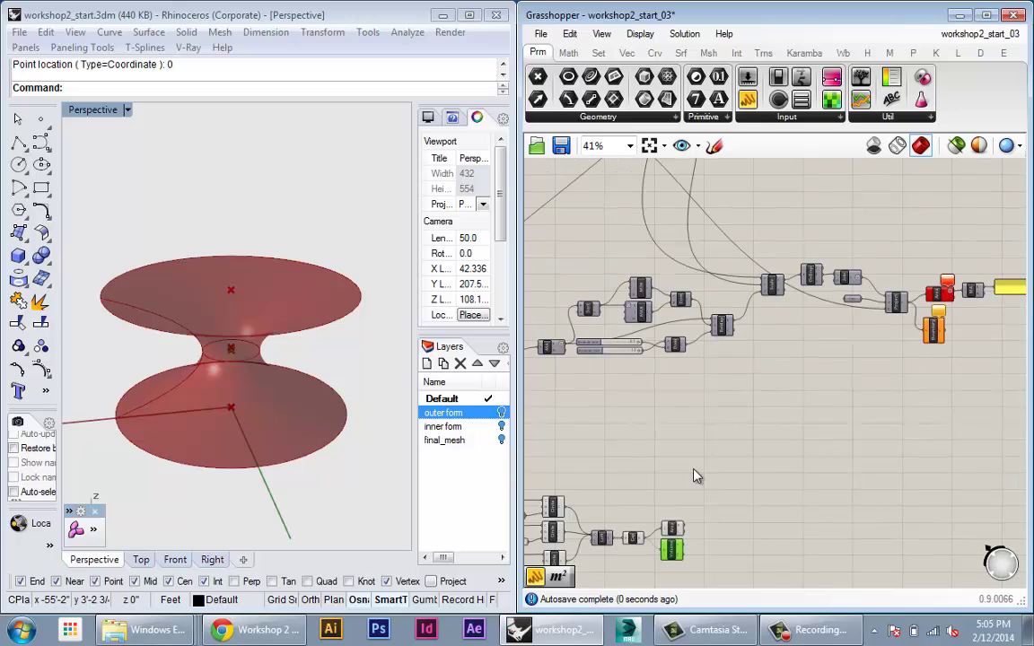
left_click(987, 278)
left_click_drag(987, 278, 699, 521, "alt")
scroll(702, 521, "up", 6)
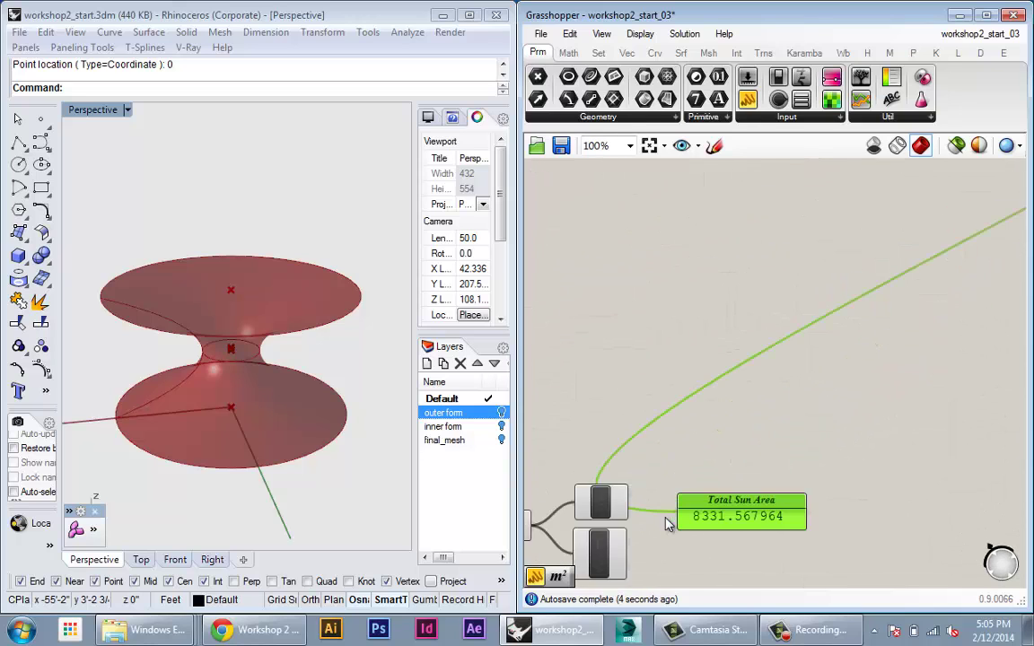
scroll(795, 473, "down", 3)
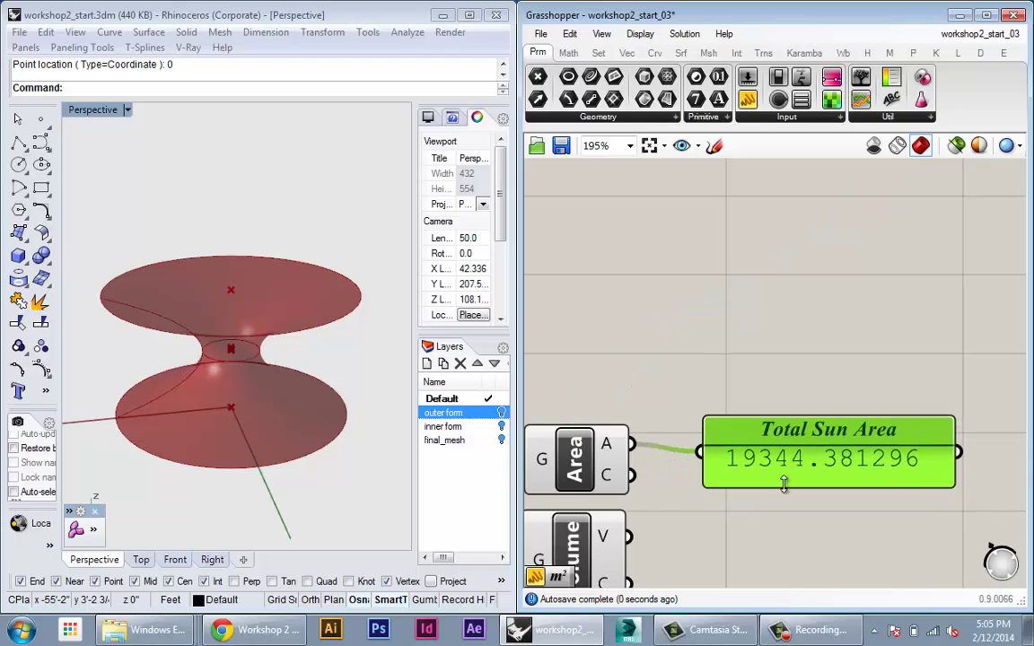
left_click_drag(768, 422, 777, 480)
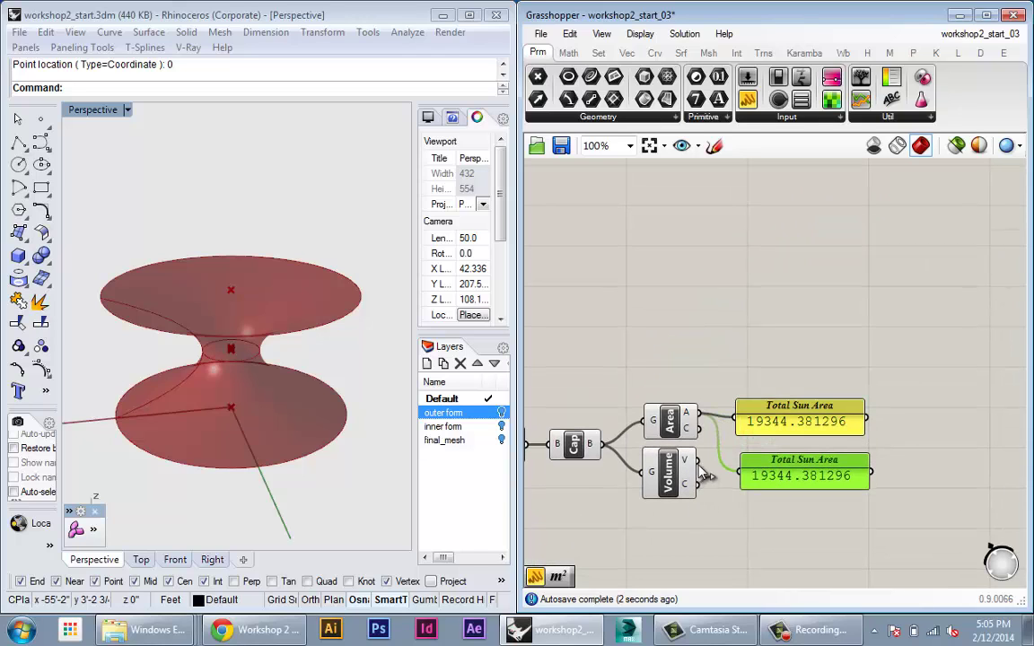
Rename the panel connected to the Area component as Surface Area
right_click(790, 482)
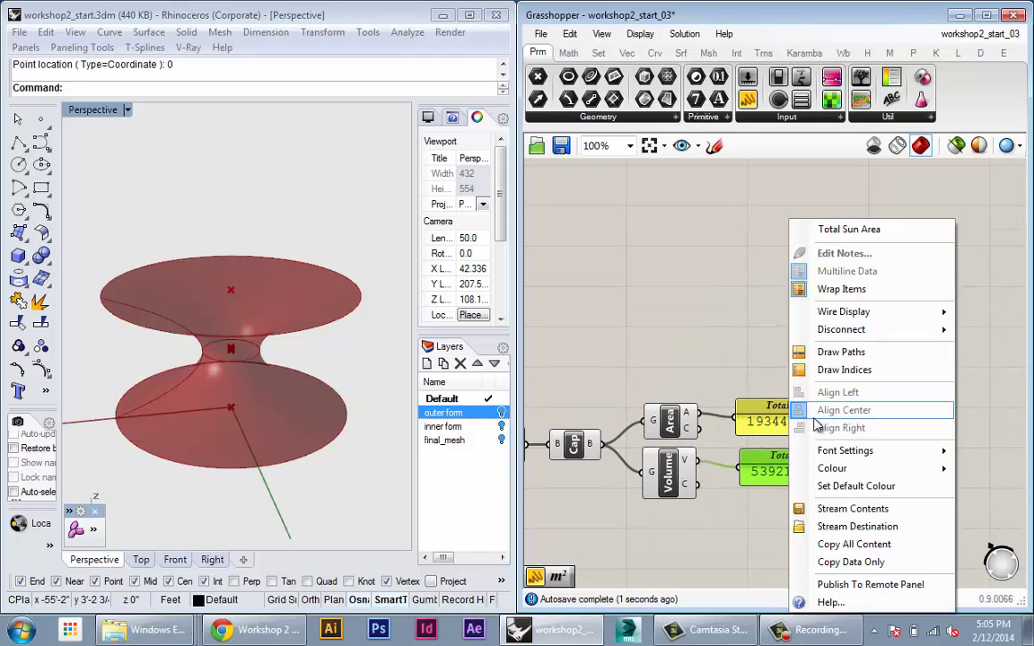
left_click(863, 229)
type("Surface Area")
key("Return")
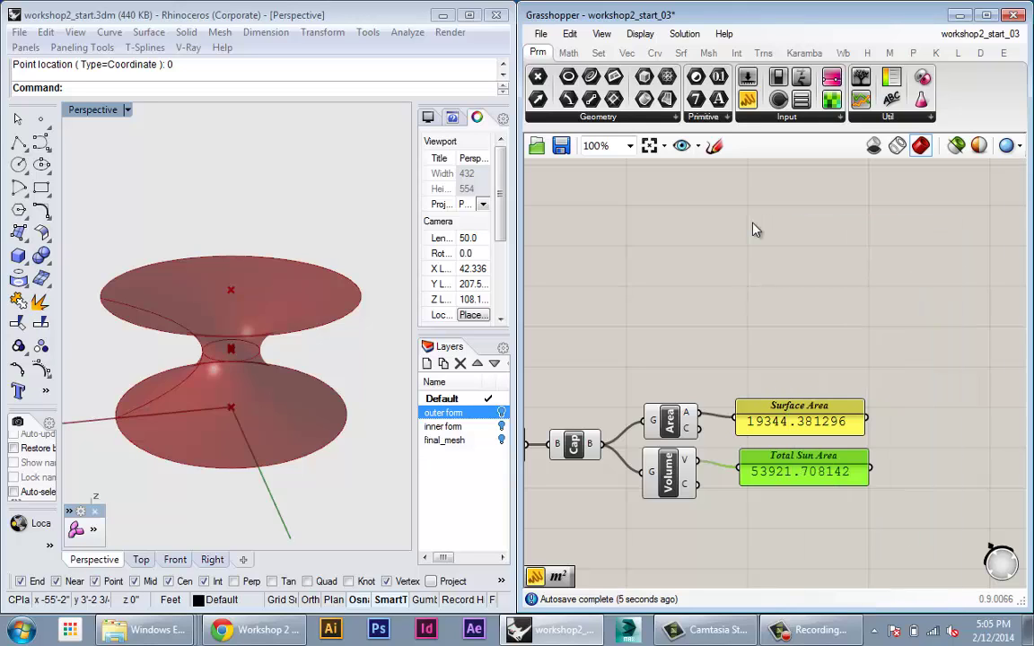
Rename the panel connected to the Volume component as Volume and align it beneath the Surface Area panel
right_click(789, 482)
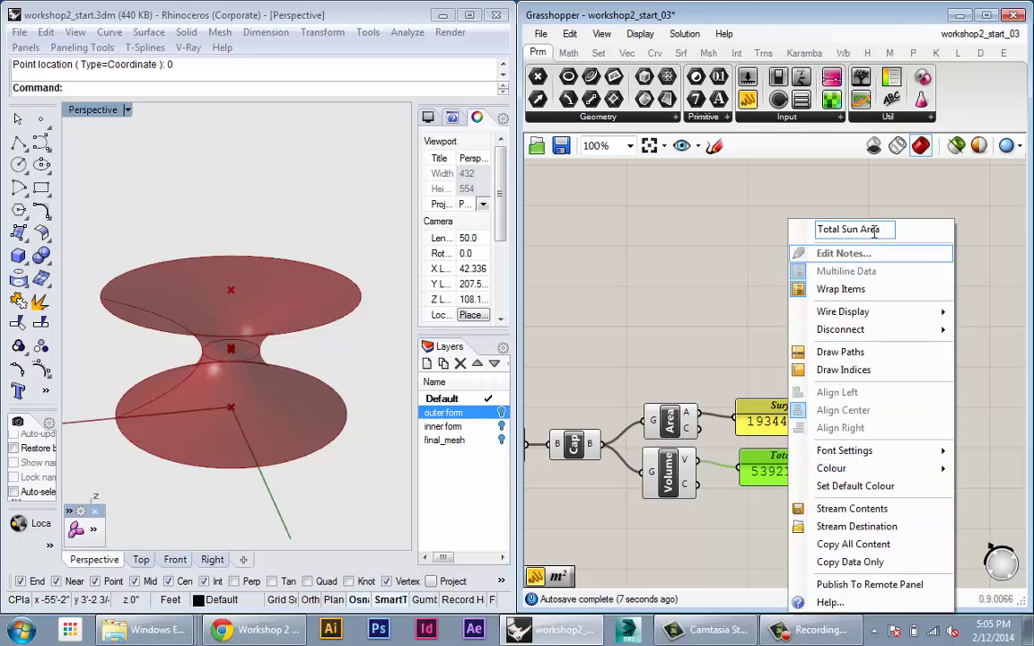
type("Volu")
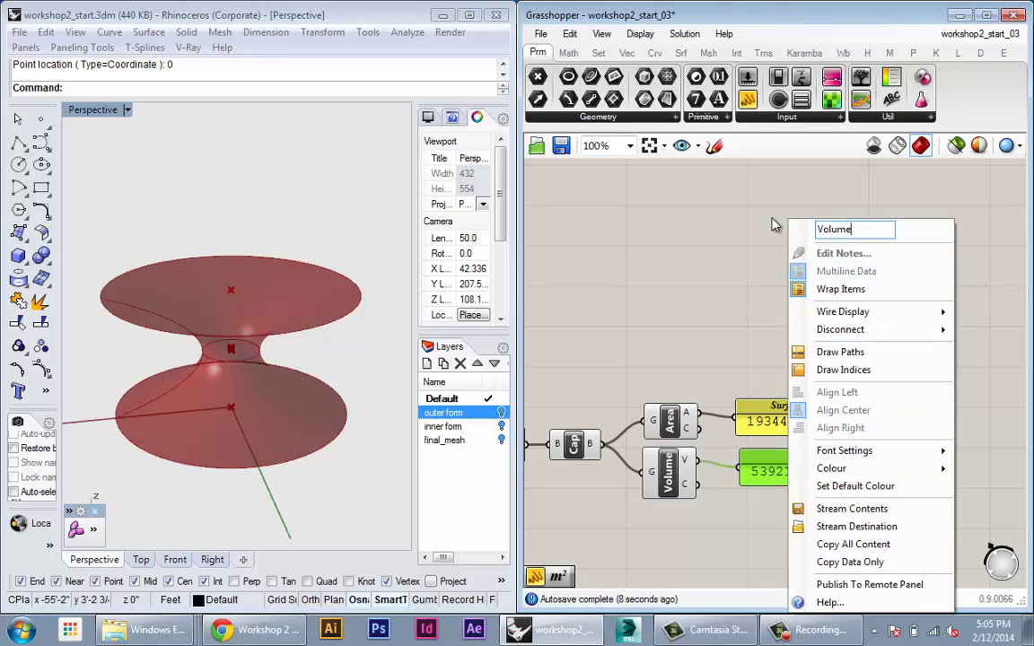
type("me")
key("Return")
left_click_drag(776, 462, 772, 452)
Add a Division component after the panels, wiring Surface Area to input A and Volume to input B
right_click_drag(852, 358, 663, 338)
double_click(784, 441)
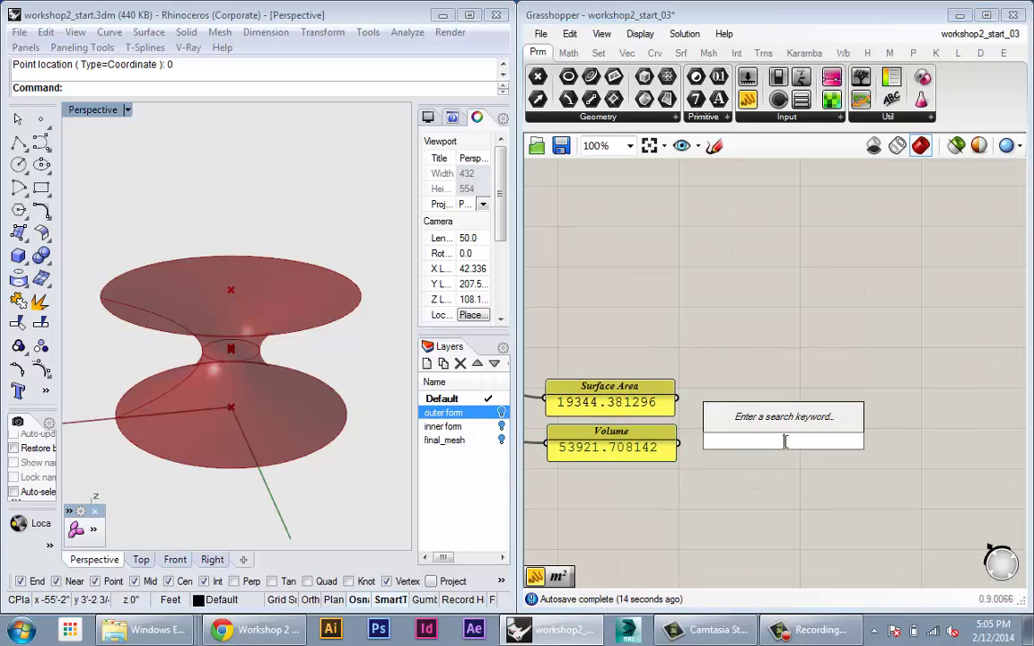
type("Division")
key("Return")
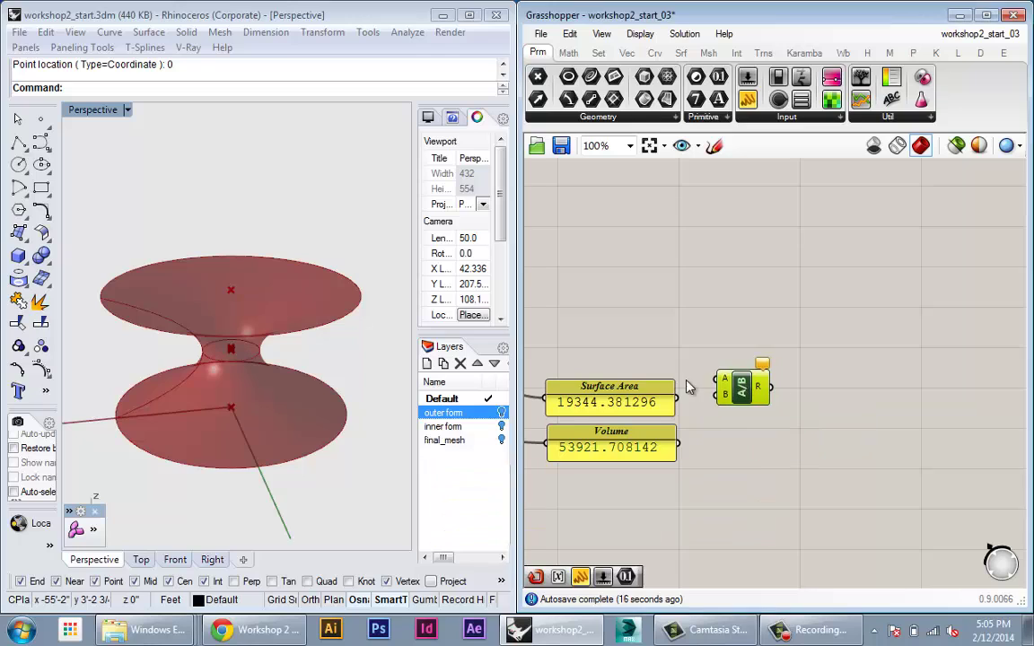
left_click_drag(732, 381, 749, 430)
Copy the Surface Area panel after the Division component, connect it to the division result and rename it Ratio
left_click(651, 402)
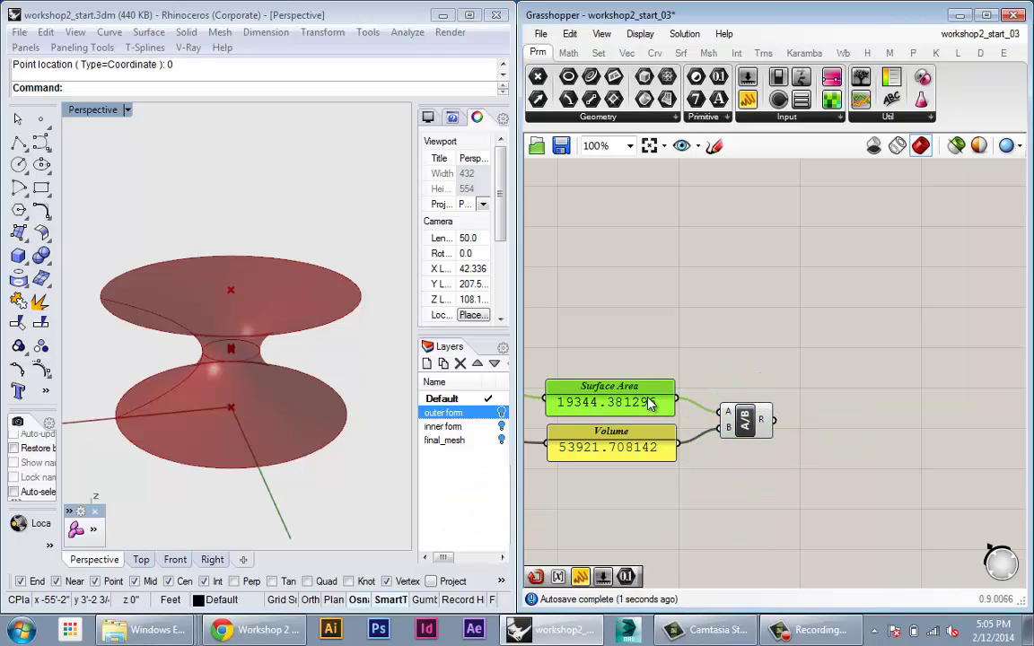
left_click_drag(650, 402, 899, 408, "alt")
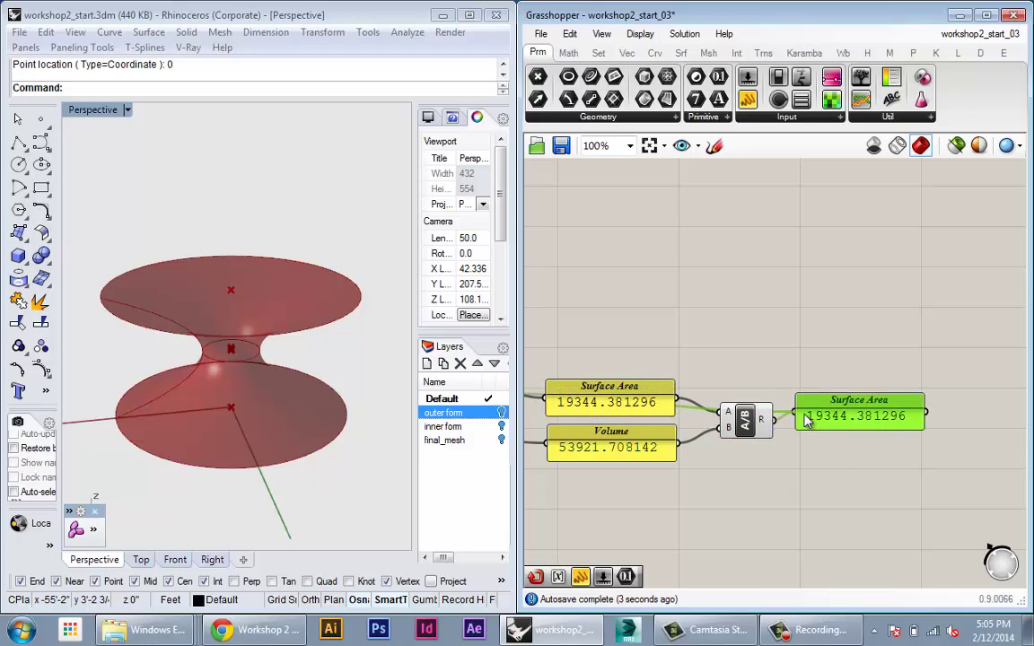
right_click(843, 406)
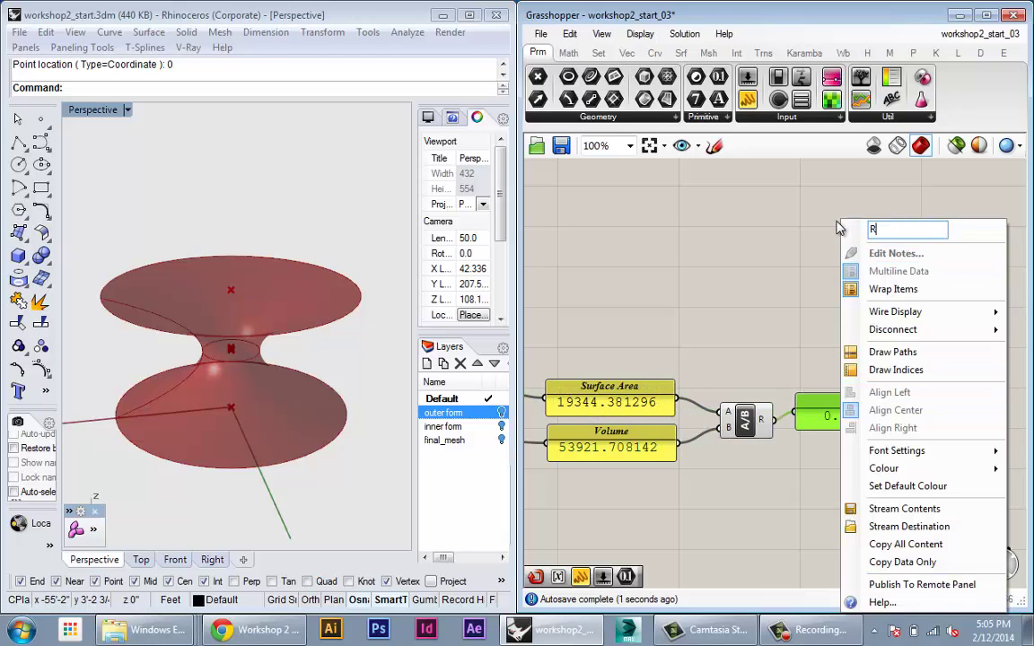
key("Return")
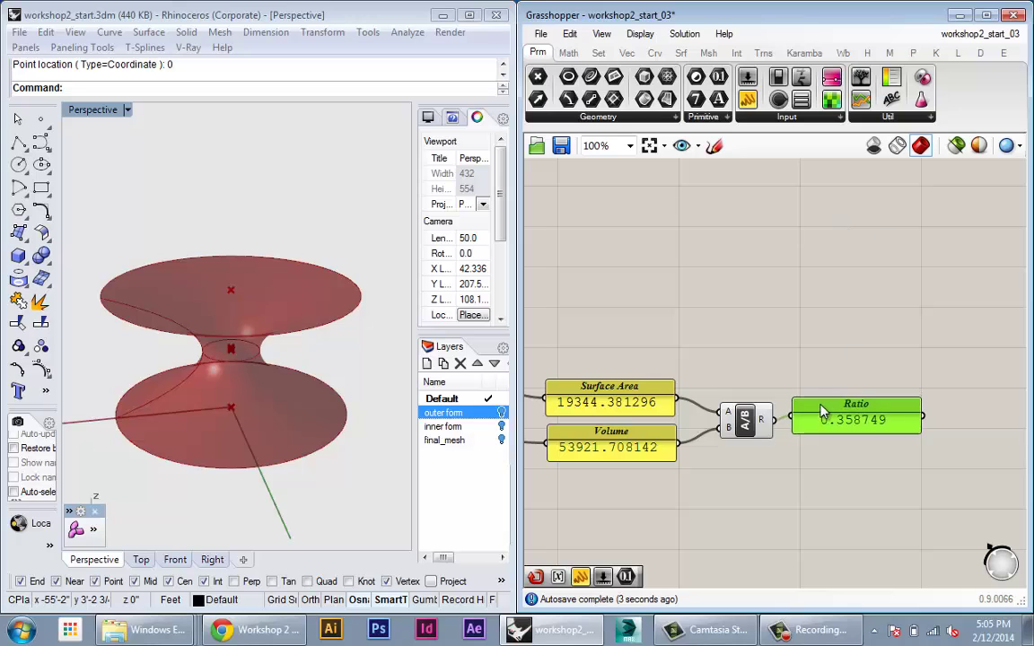
Move the Ratio panel beneath the three circles, close to their Radius sliders
scroll(825, 420, "down", 3)
scroll(823, 421, "down", 1)
right_click_drag(823, 422, 930, 418)
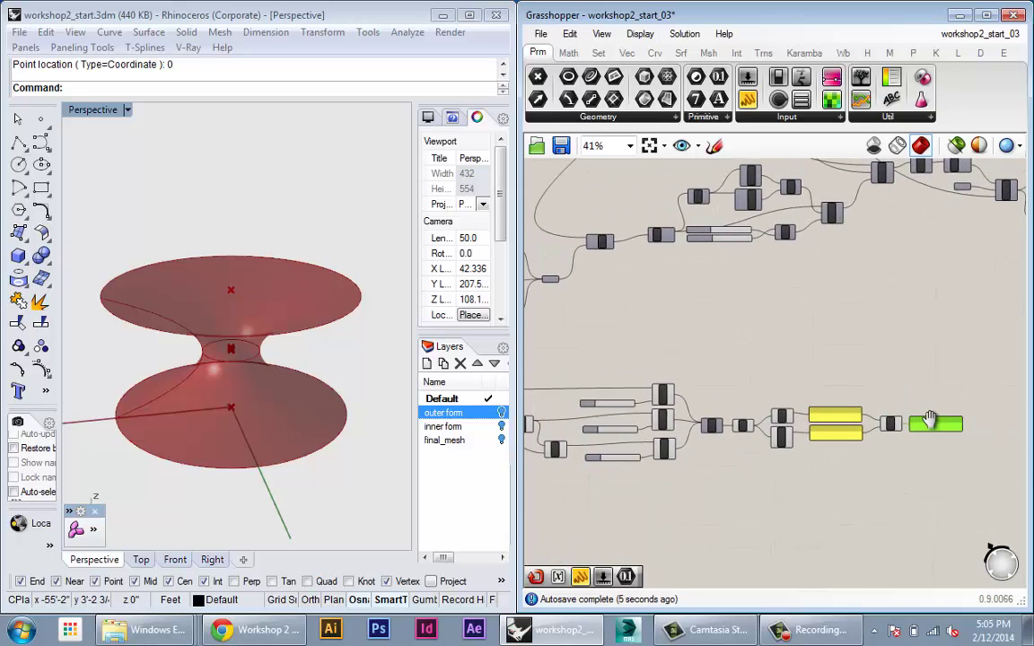
scroll(934, 418, "up", 3)
scroll(964, 416, "down", 1)
left_click_drag(964, 416, 684, 465)
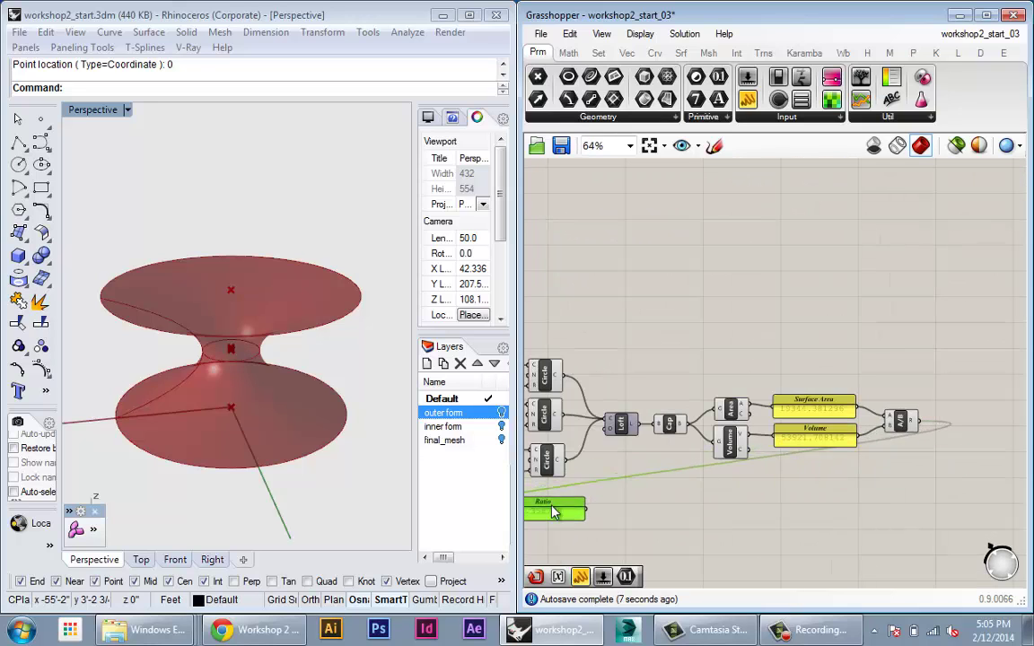
scroll(684, 471, "up", 2)
scroll(691, 312, "up", 1)
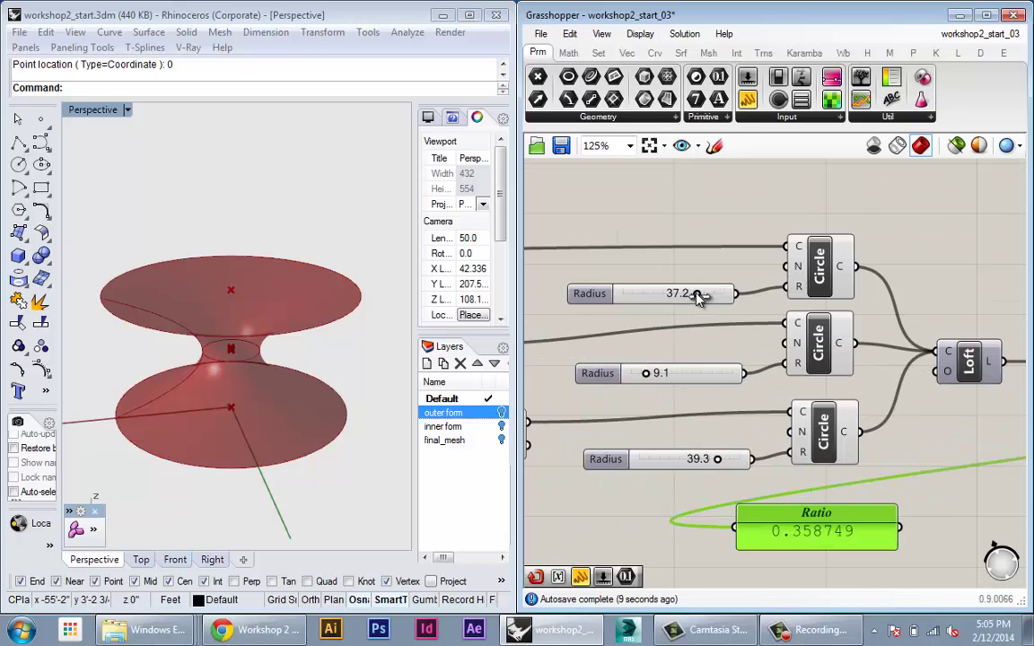
Shift the first circle's Radius slider and try the middle circle's radius at 29.5, settling on 10.7
left_click_drag(696, 294, 693, 321)
left_click_drag(648, 375, 689, 375)
mouse_move(693, 297)
left_mouse_down()
mouse_move(590, 296)
mouse_move(673, 297)
left_mouse_up()
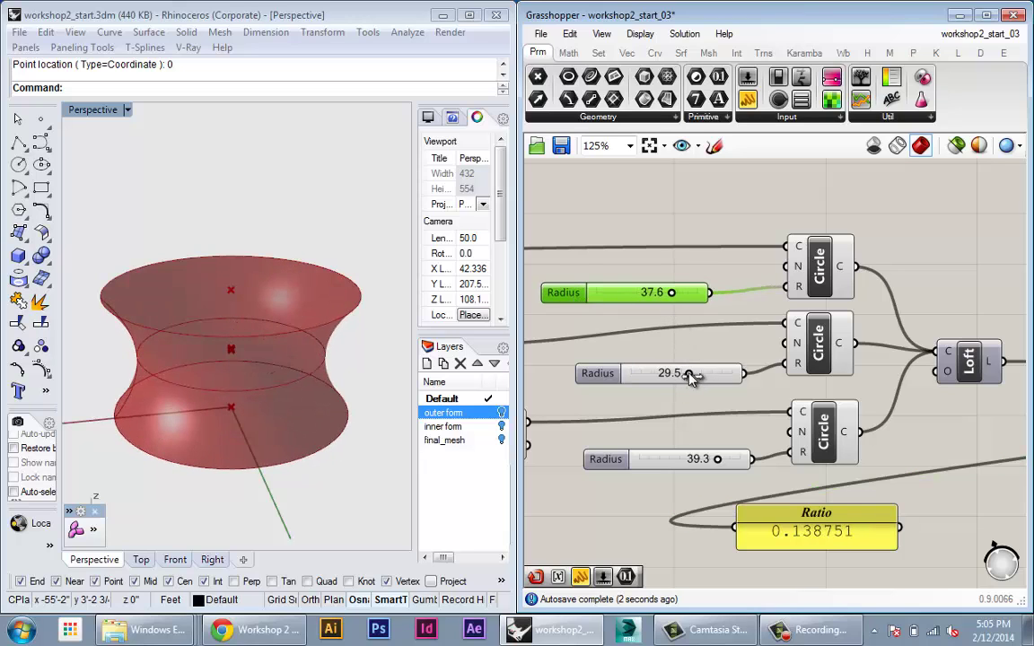
left_click_drag(688, 376, 653, 389)
Move the Ratio panel back beside the Division component, at the end of the definition
scroll(581, 409, "down", 5)
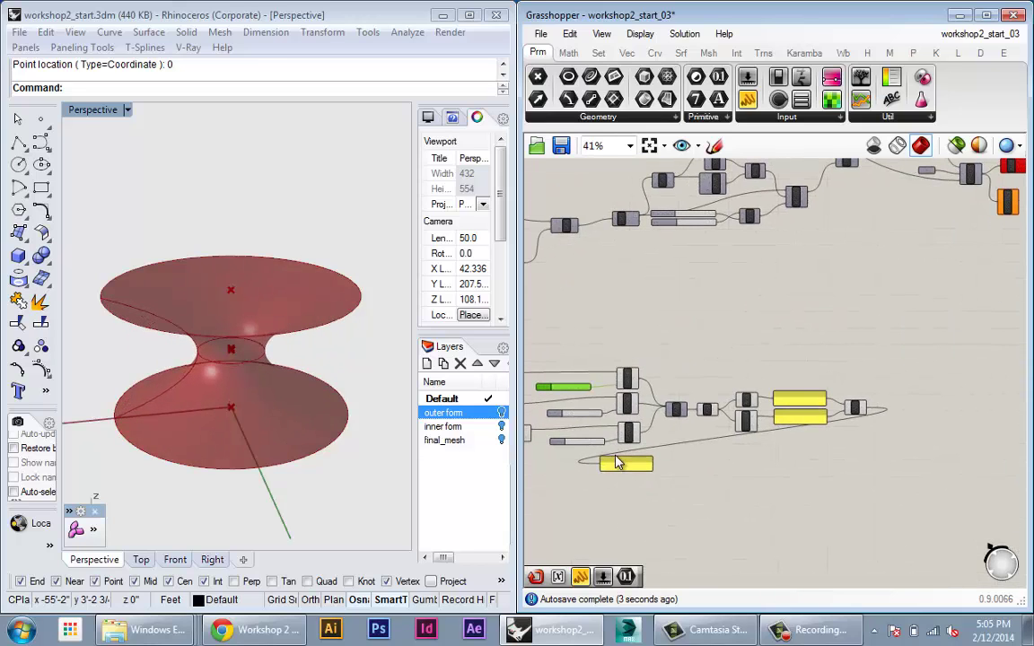
mouse_move(615, 455)
left_mouse_down()
mouse_move(809, 429)
mouse_move(664, 451)
left_mouse_up()
mouse_move(629, 461)
left_mouse_down()
mouse_move(847, 443)
mouse_move(906, 409)
left_mouse_up()
scroll(906, 414, "up", 2)
scroll(746, 412, "down", 4)
scroll(619, 415, "up", 5)
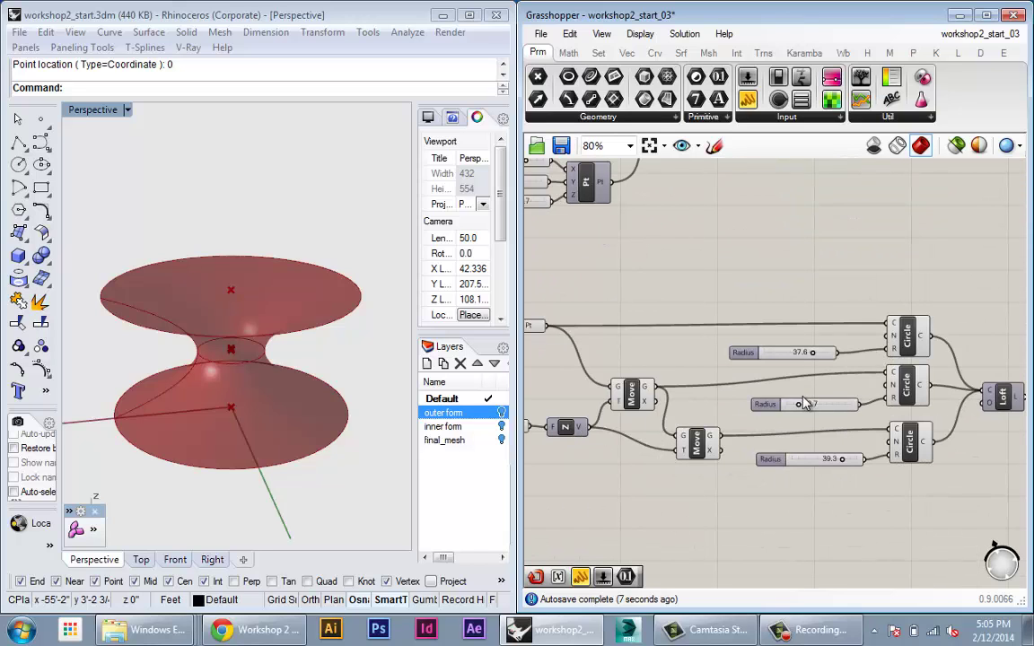
Line up the three Radius sliders in a column and set the first circle's radius to 29.6
left_click_drag(831, 414, 825, 413)
left_click_drag(815, 464, 801, 455)
left_click(808, 352)
scroll(812, 350, "up", 3)
left_click_drag(830, 344, 811, 388)
type("a")
scroll(813, 393, "down", 5)
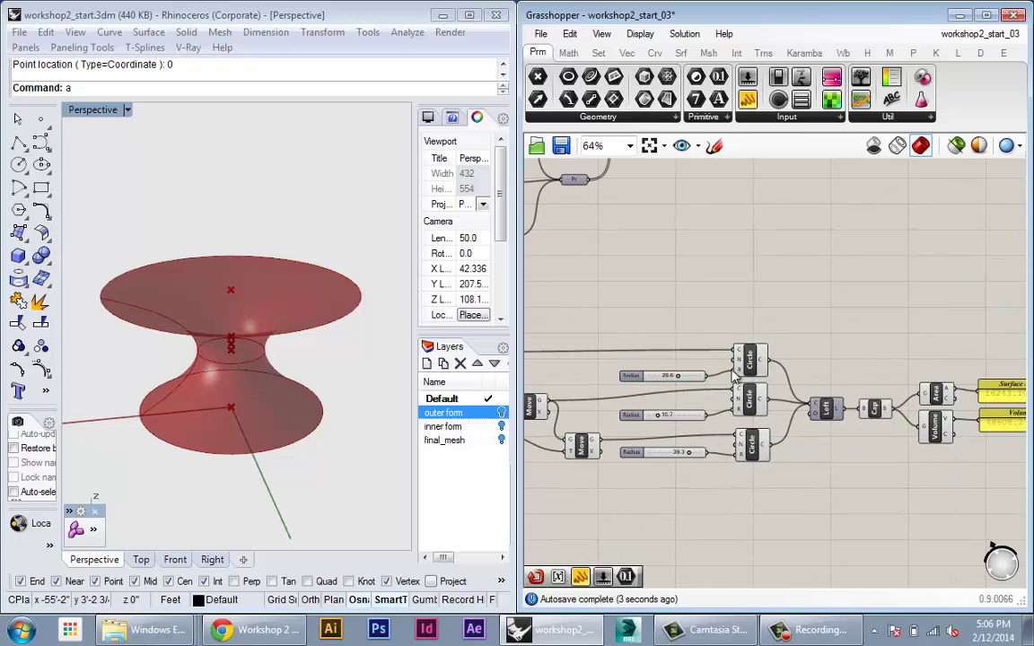
left_click(125, 131)
key("Escape")
Adjust the Ratio panel so it sits level with the Division component's result output
right_click_drag(763, 295, 589, 277)
scroll(887, 436, "up", 3)
right_click_drag(886, 436, 711, 430)
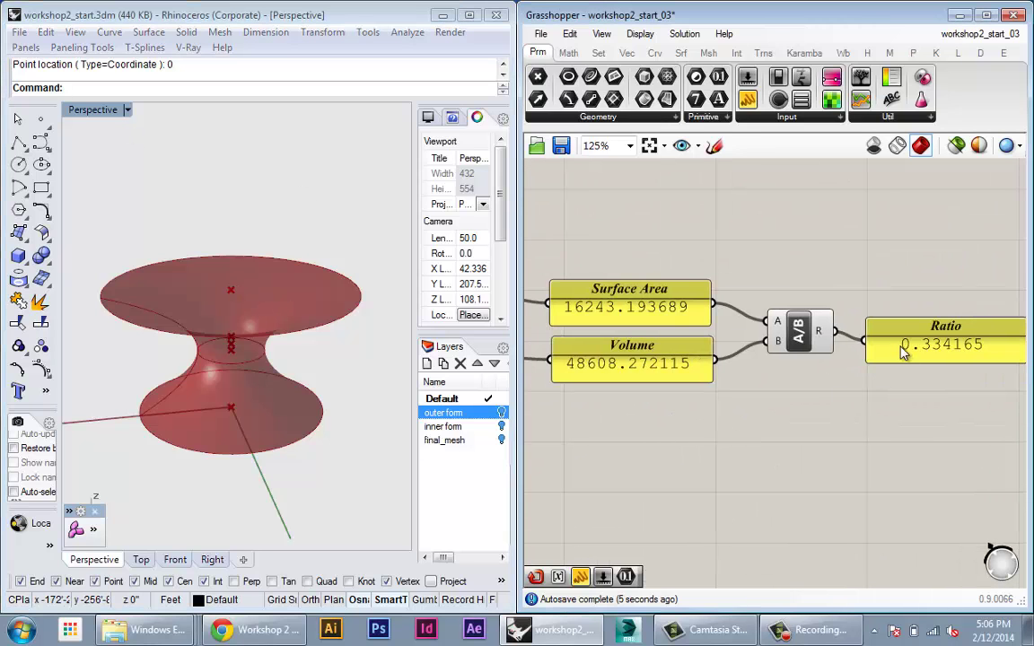
left_click_drag(877, 317, 900, 322)
right_click_drag(906, 334, 810, 345)
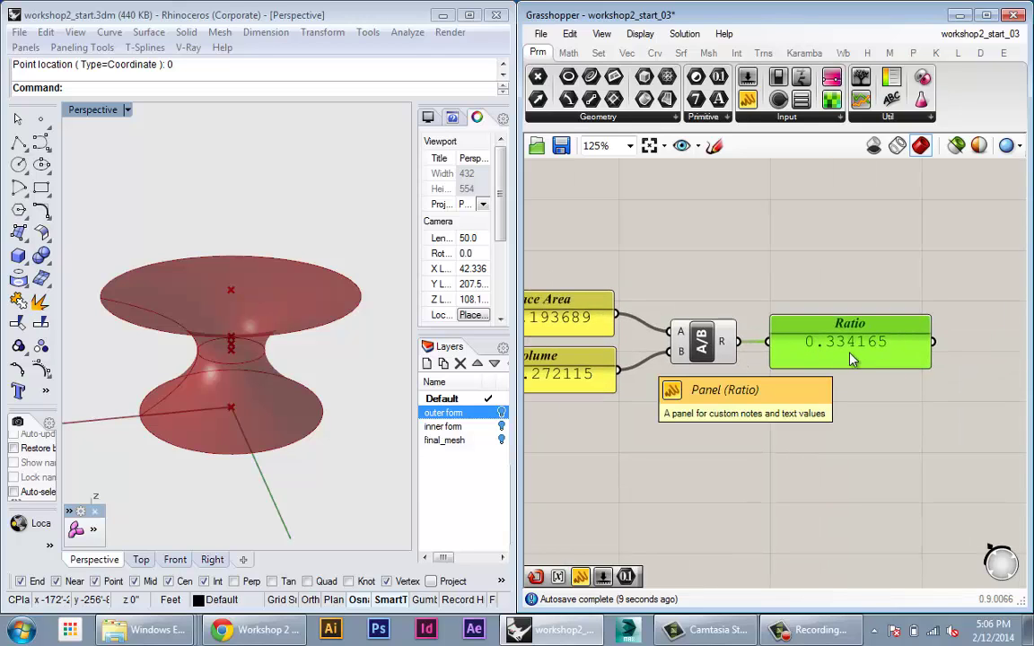
scroll(870, 417, "down", 5)
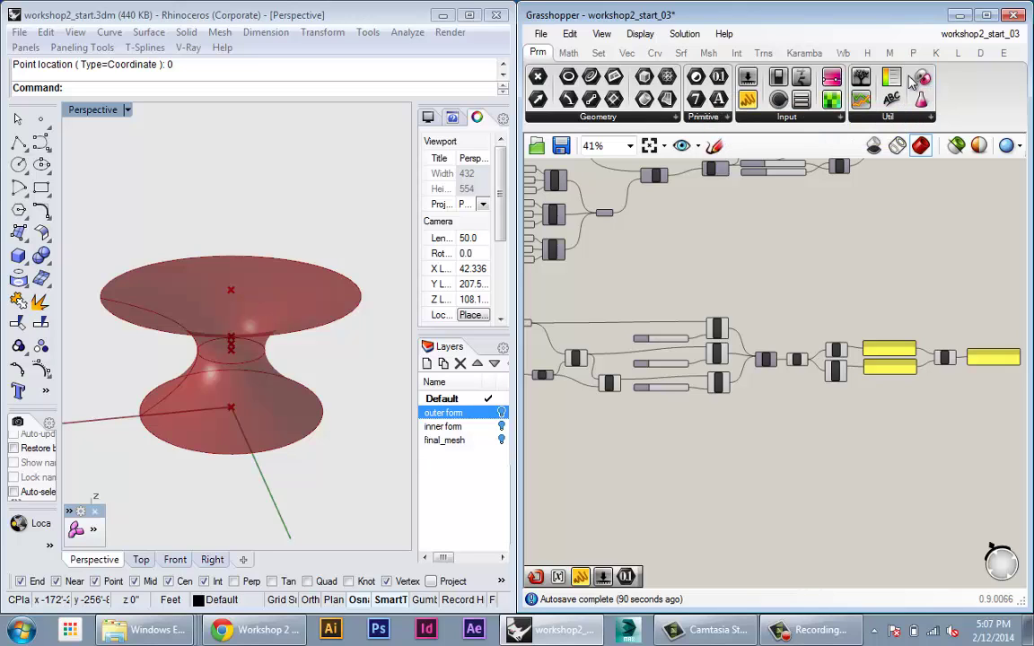
Add a Galapagos component to the canvas and place it above the Ratio panel
left_click_drag(924, 78, 888, 180)
scroll(935, 392, "up", 2)
left_click(959, 239)
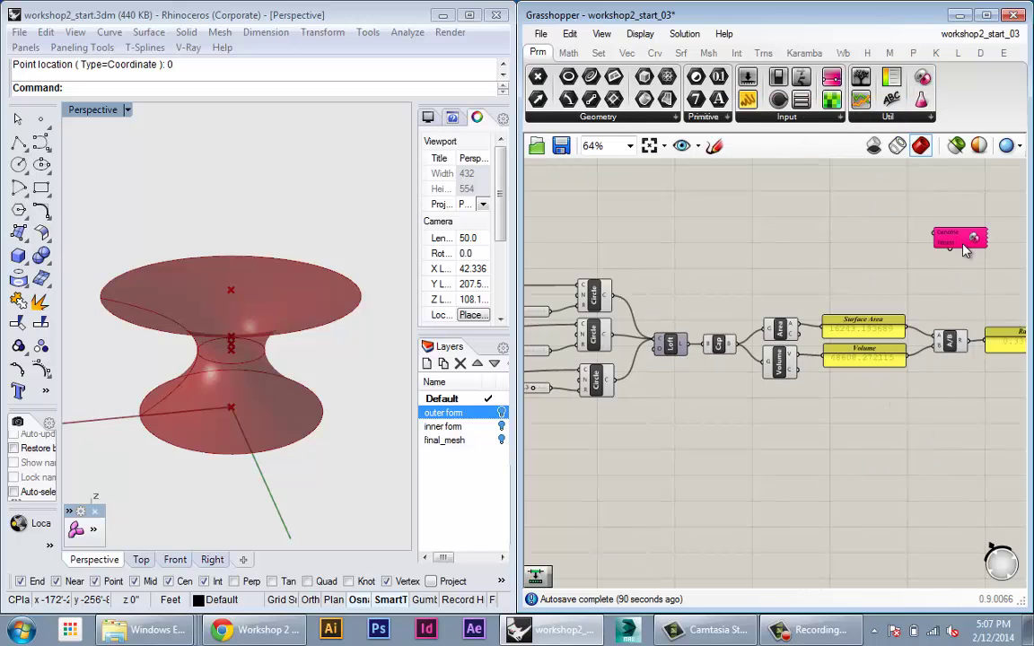
scroll(965, 249, "up", 4)
right_click_drag(962, 246, 838, 285)
left_click_drag(847, 277, 952, 332)
scroll(954, 338, "down", 4)
right_click_drag(954, 337, 682, 321)
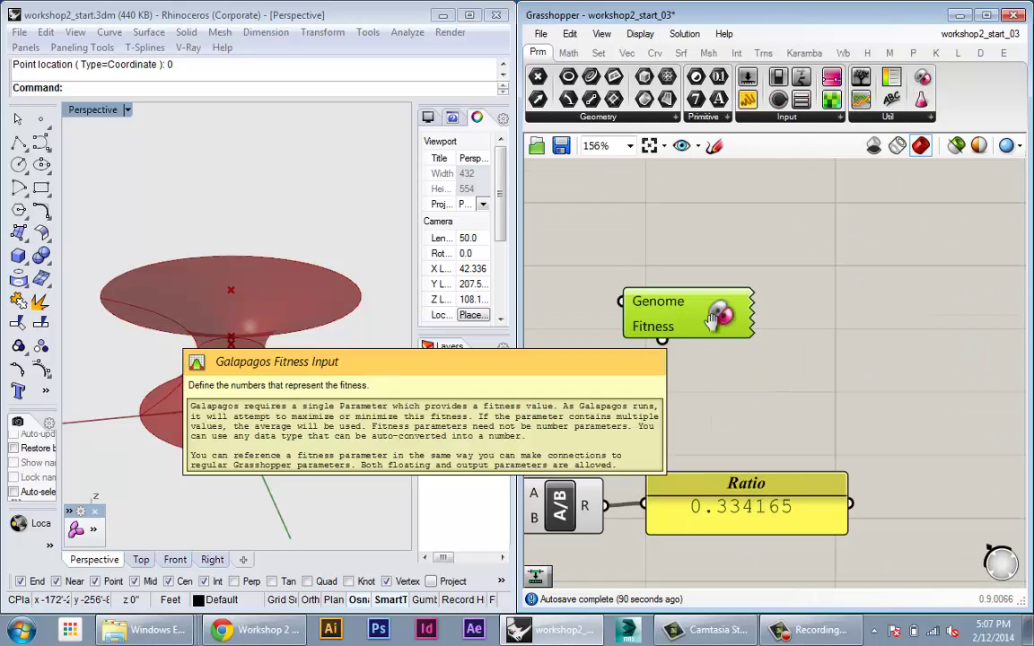
Move the Galapagos component above the Division component and read the description of its Fitness input
right_click_drag(785, 321, 835, 327)
left_click_drag(836, 327, 692, 299)
scroll(692, 299, "down", 2)
right_click_drag(692, 299, 836, 324)
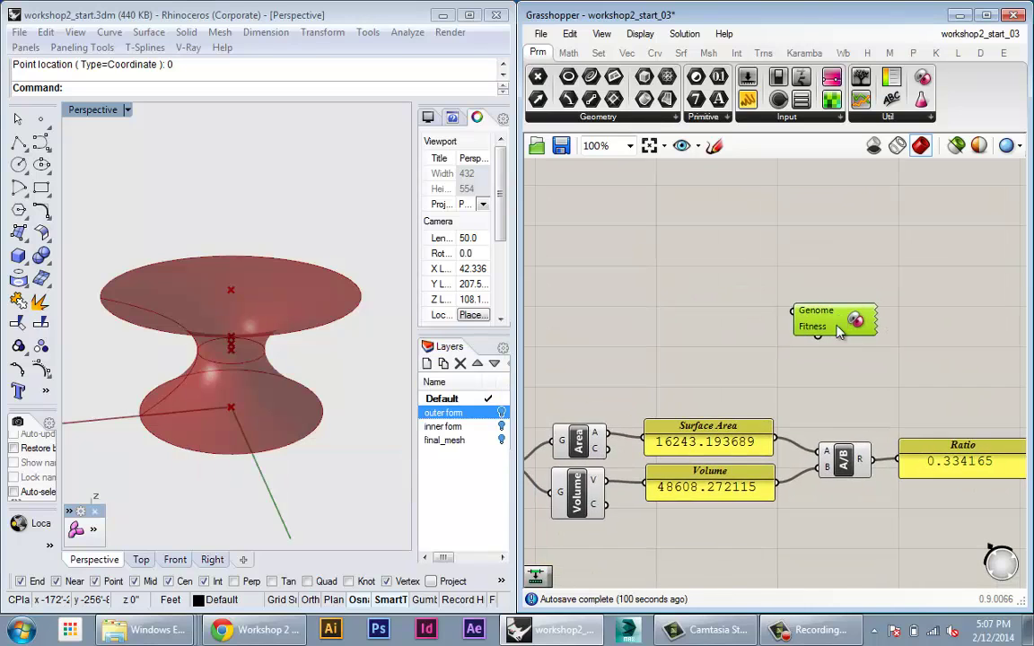
scroll(838, 332, "up", 2)
mouse_move(784, 312)
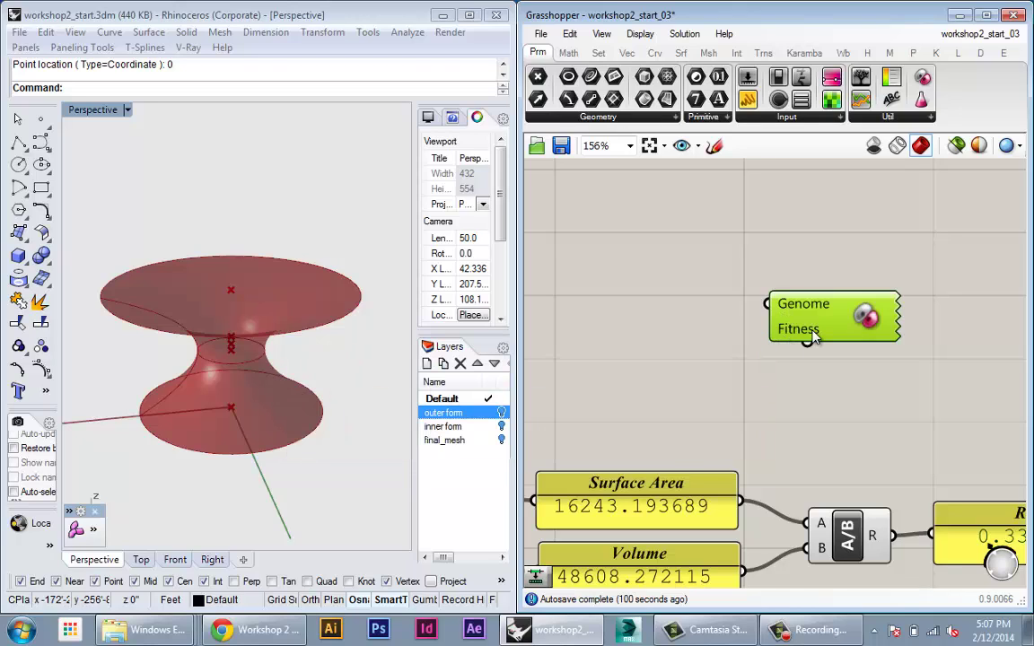
mouse_move(813, 336)
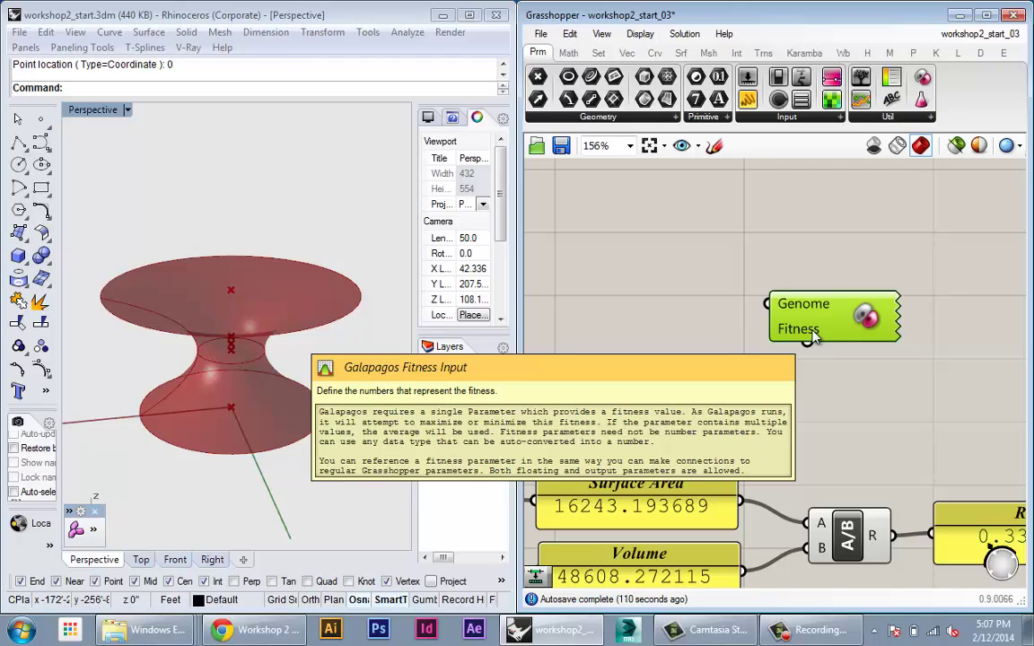
Move the Galapagos component above the circles and connect its Genome input to all three Radius sliders
right_click_drag(813, 336, 880, 325)
scroll(966, 330, "down", 5)
left_click_drag(963, 325, 679, 307)
scroll(665, 371, "up", 4)
scroll(757, 366, "down", 1)
right_click_drag(665, 372, 702, 411)
left_click_drag(693, 274, 652, 420)
right_click_drag(677, 341, 700, 310)
left_click_drag(716, 254, 694, 505, "shift")
right_click_drag(684, 493, 731, 481)
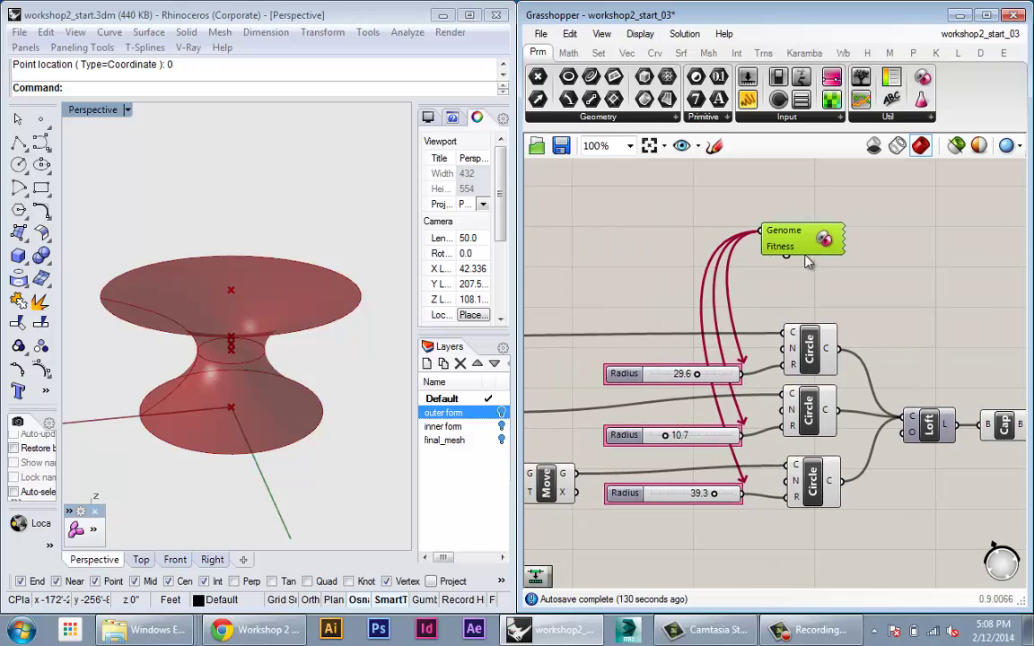
Move the Galapagos component away from the circles, to the area above the Loft and Cap components
left_click_drag(808, 252, 962, 280)
right_click_drag(708, 372, 665, 356)
scroll(559, 323, "up", 3)
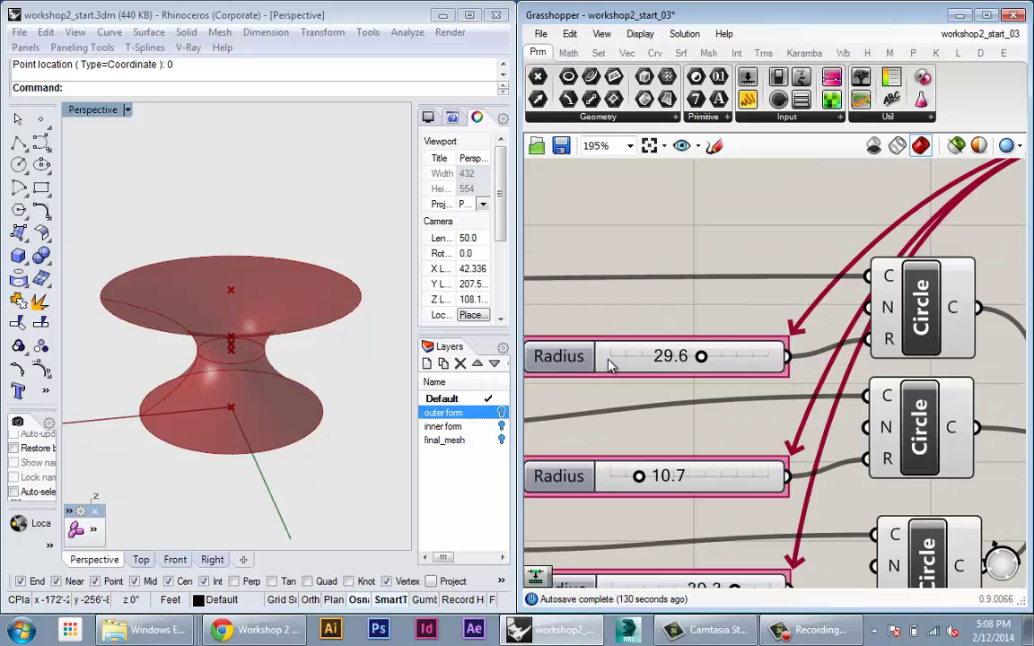
scroll(574, 341, "down", 2)
scroll(671, 377, "down", 1)
left_click_drag(925, 255, 923, 231)
scroll(922, 230, "down", 1)
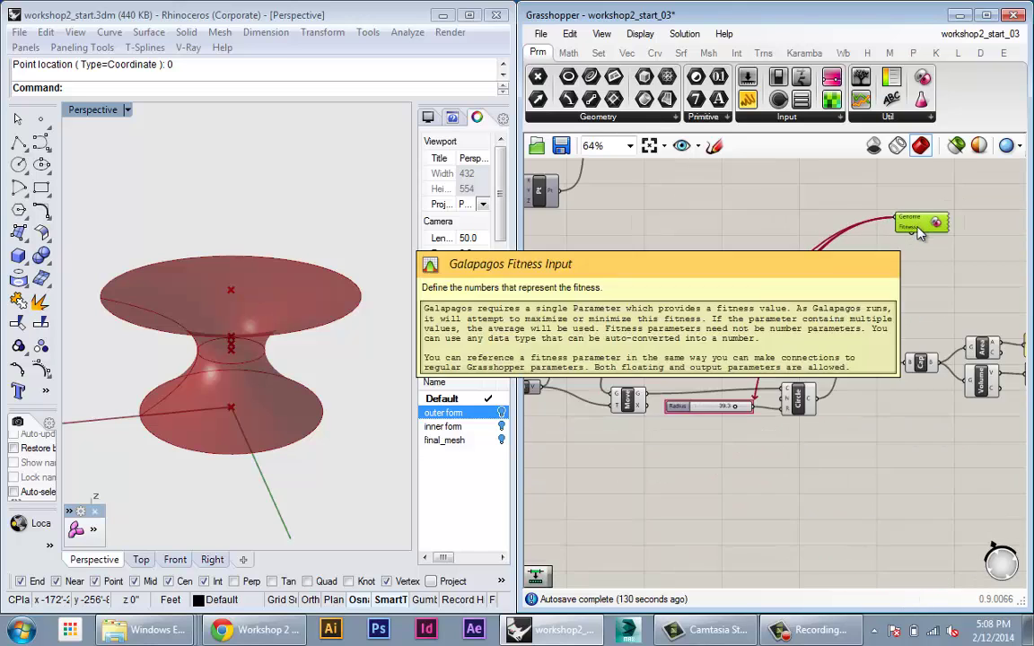
Place the Galapagos component above the Ratio panel and connect its Fitness input to the Division result R
right_click_drag(923, 231, 734, 260)
left_click_drag(734, 260, 1012, 314)
right_click_drag(1012, 314, 769, 311)
left_click_drag(768, 311, 658, 458)
scroll(784, 367, "up", 5)
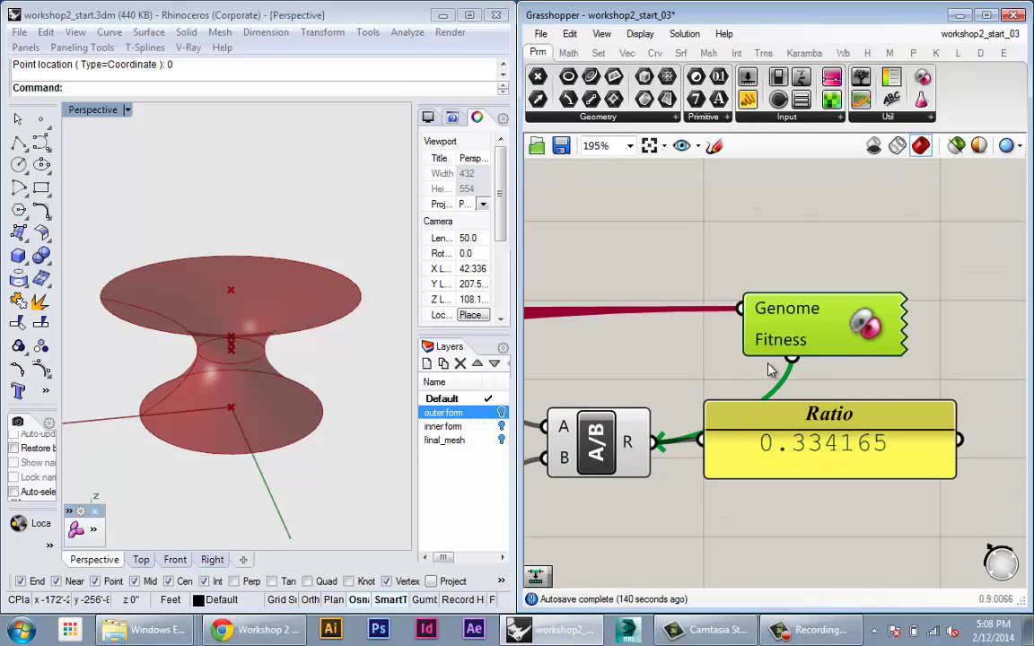
left_click_drag(824, 345, 823, 244)
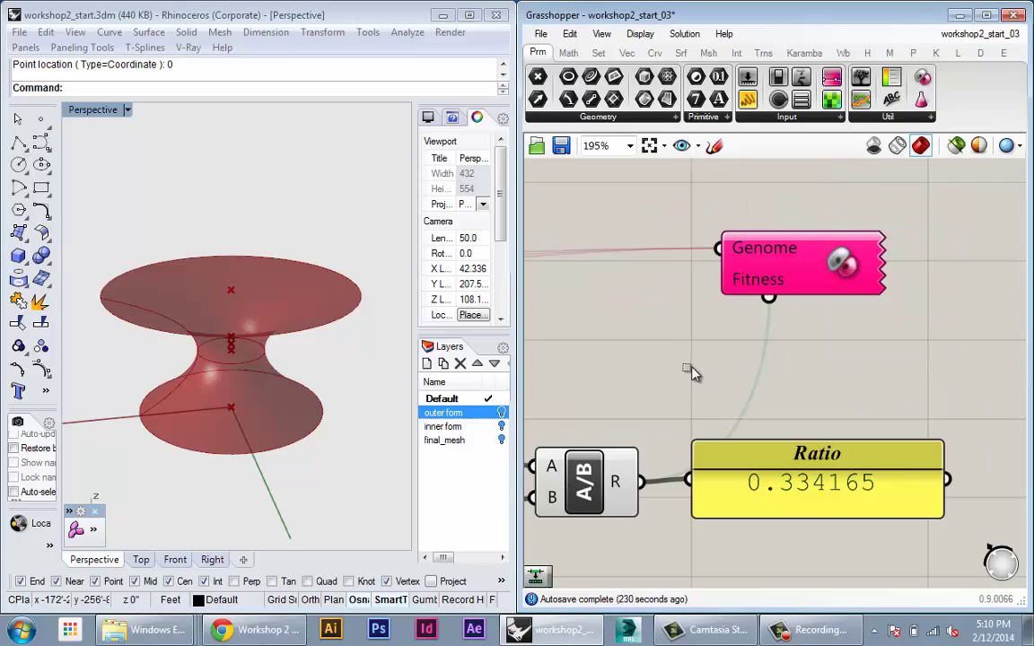
Open the Galapagos editor, shrink its window and position it clear of the Rhino model view
right_click_drag(687, 369, 774, 334)
scroll(716, 381, "down", 6)
scroll(784, 383, "up", 6)
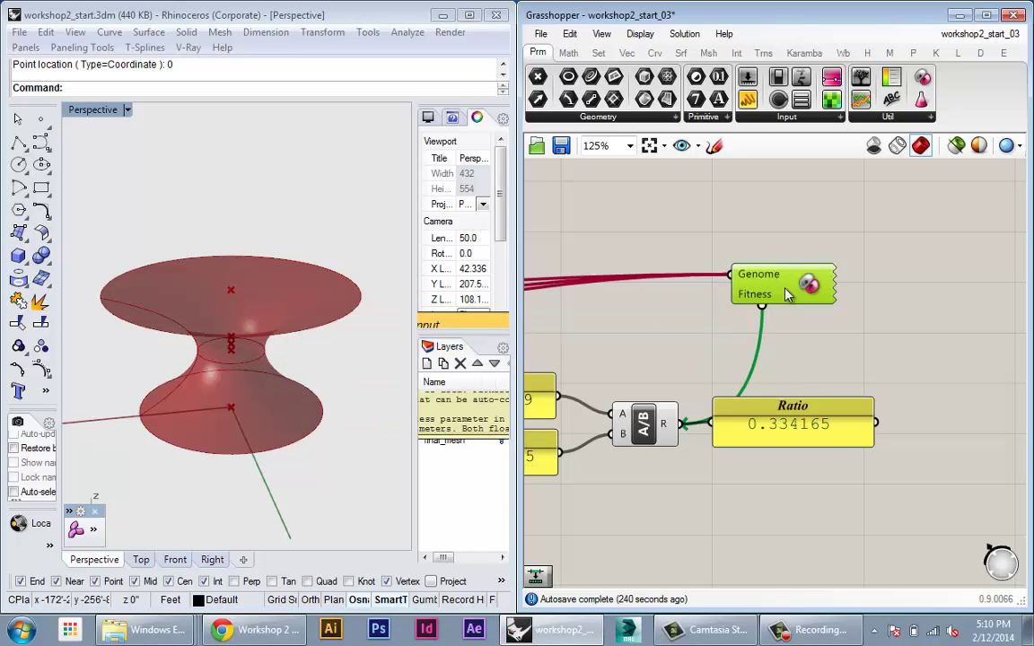
double_click(787, 289)
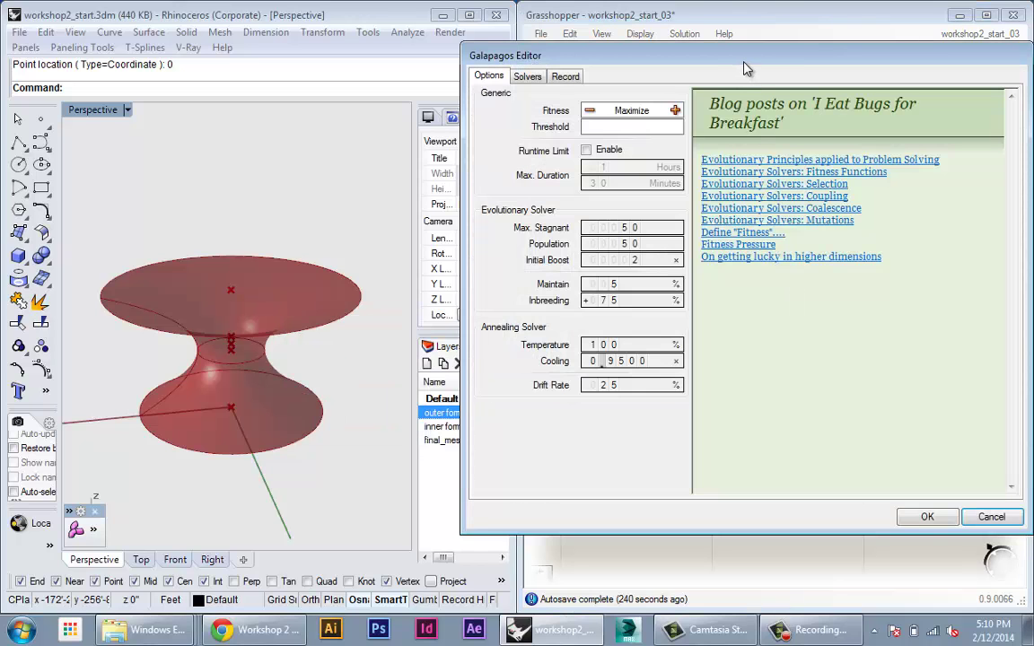
left_click_drag(743, 64, 723, 90)
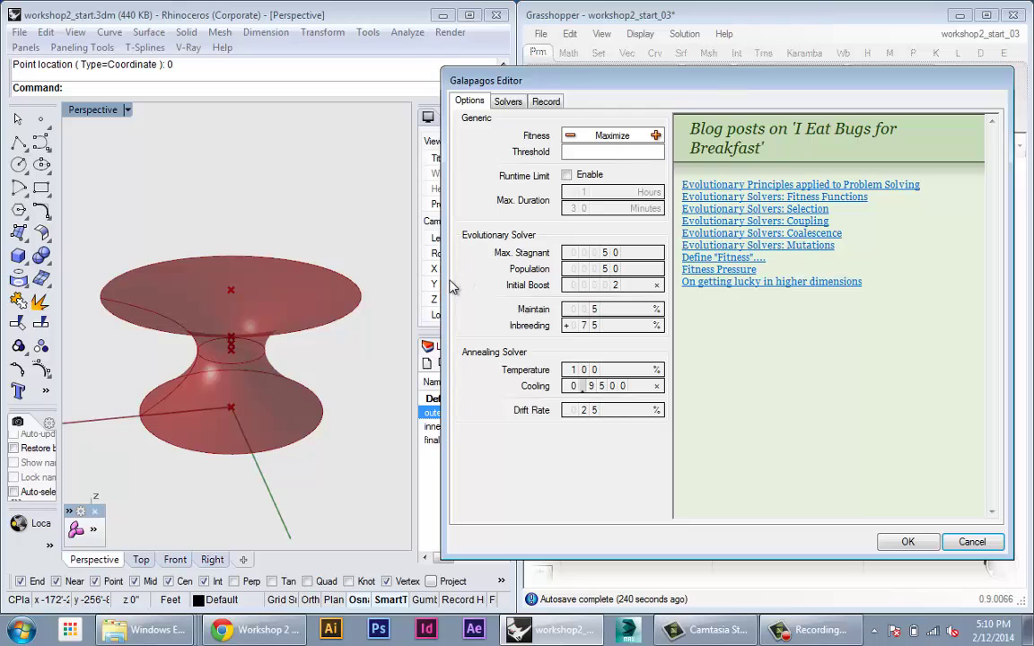
left_click_drag(442, 285, 478, 288)
left_click_drag(481, 558, 514, 474)
left_click_drag(571, 82, 566, 106)
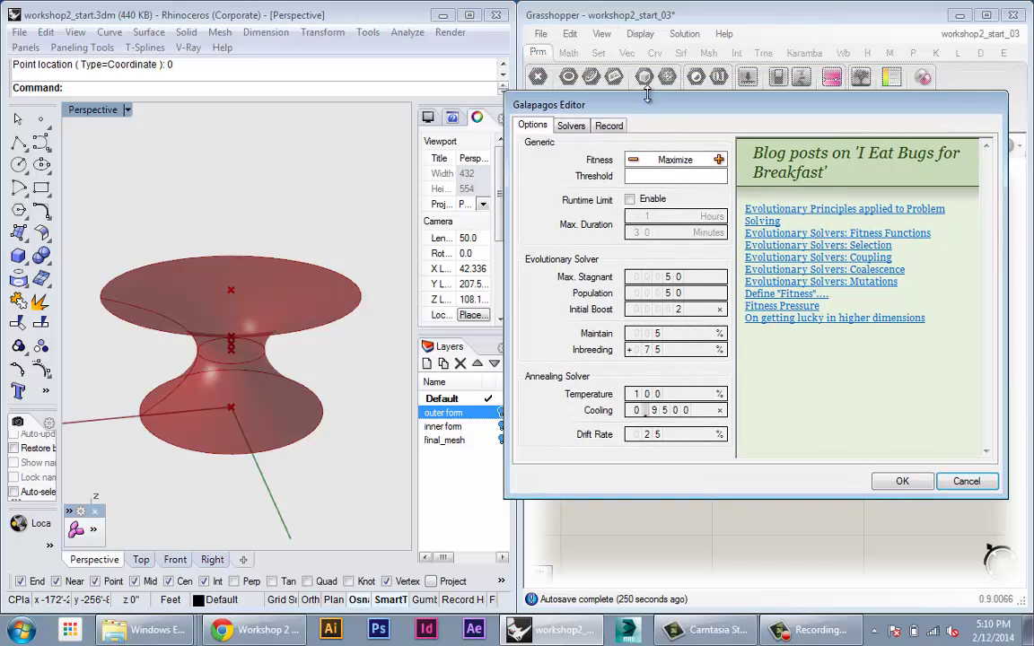
left_click_drag(621, 111, 326, 124)
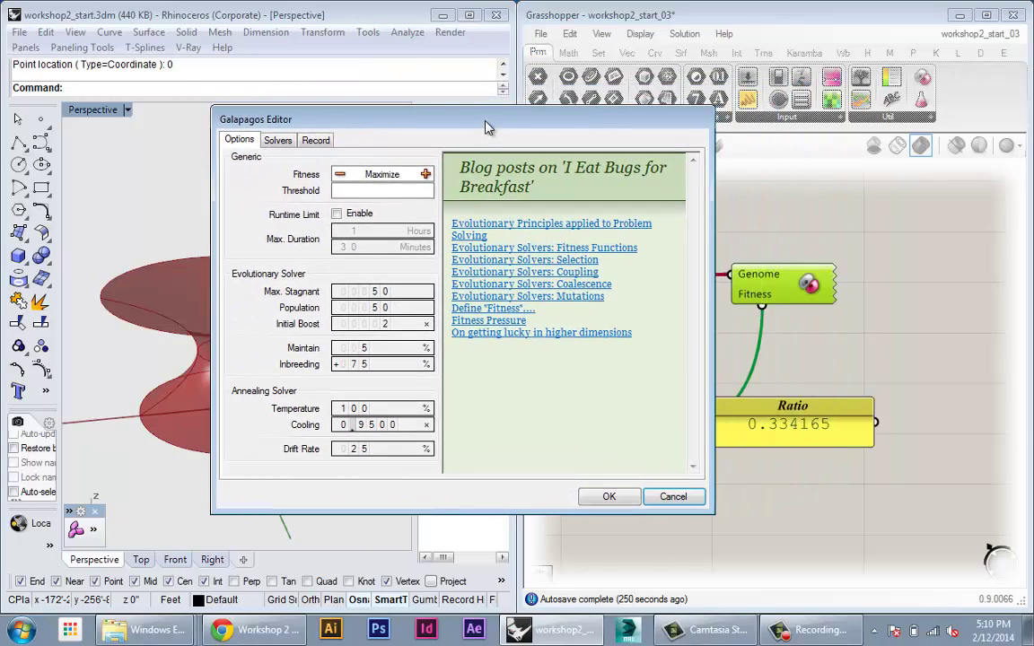
left_click_drag(482, 126, 781, 112)
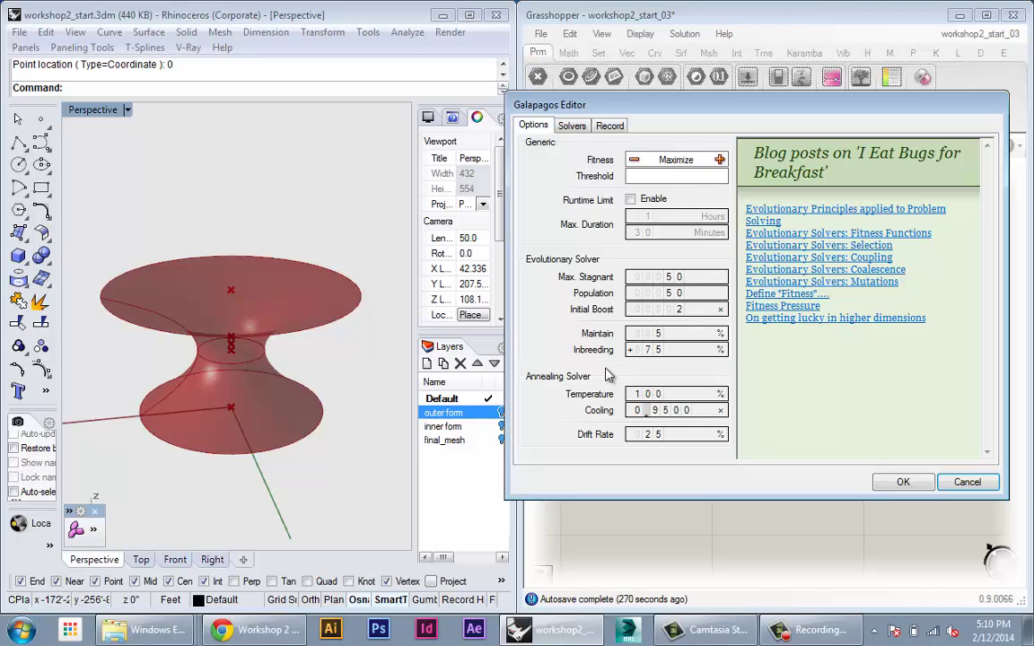
left_click_drag(705, 115, 709, 111)
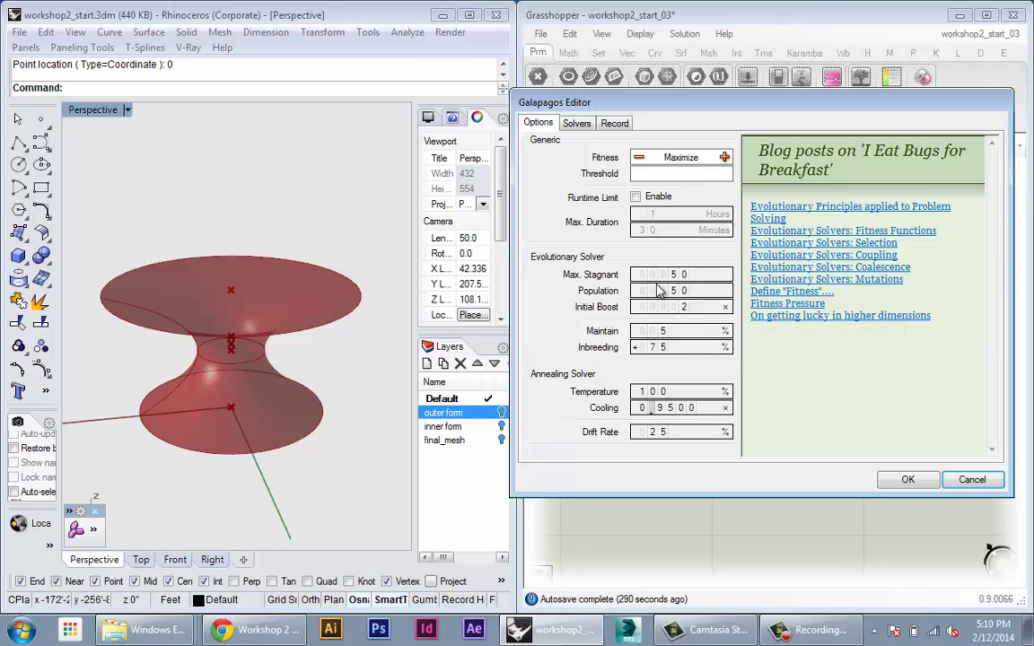
Set the Galapagos Fitness option to Minimize
left_click_drag(607, 110, 270, 113)
left_click(302, 160)
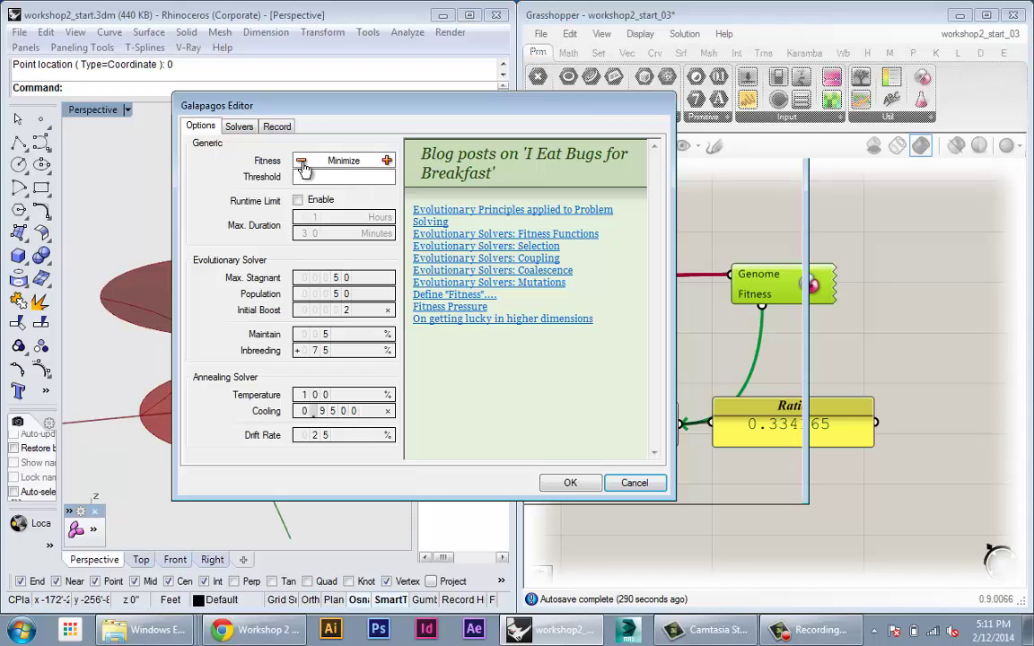
left_click(387, 160)
left_click(303, 161)
left_click(388, 163)
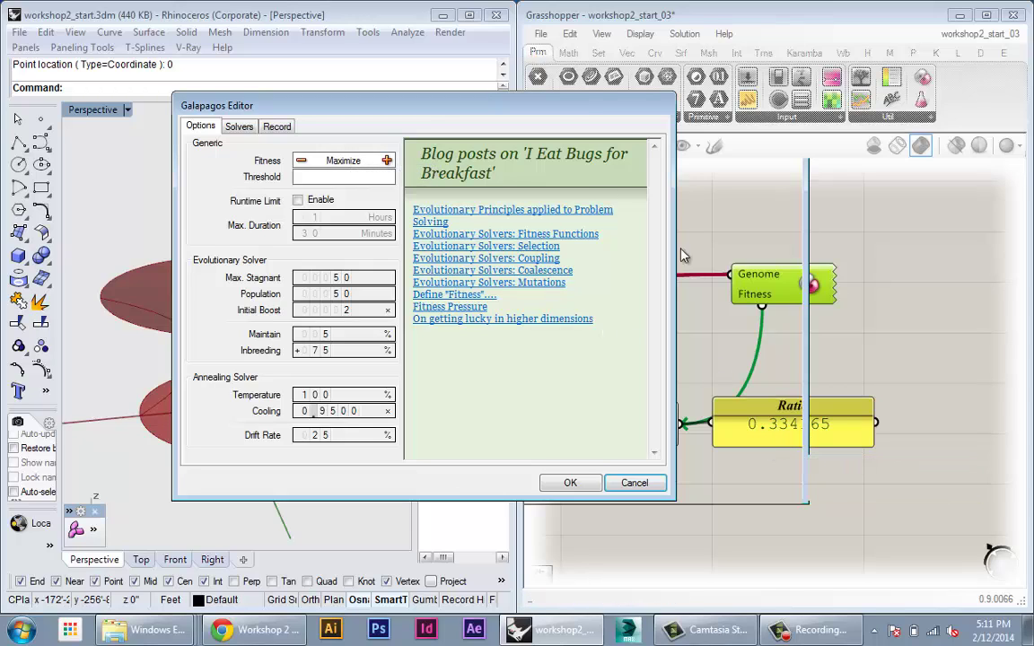
left_click(300, 162)
left_click_drag(352, 108, 643, 169)
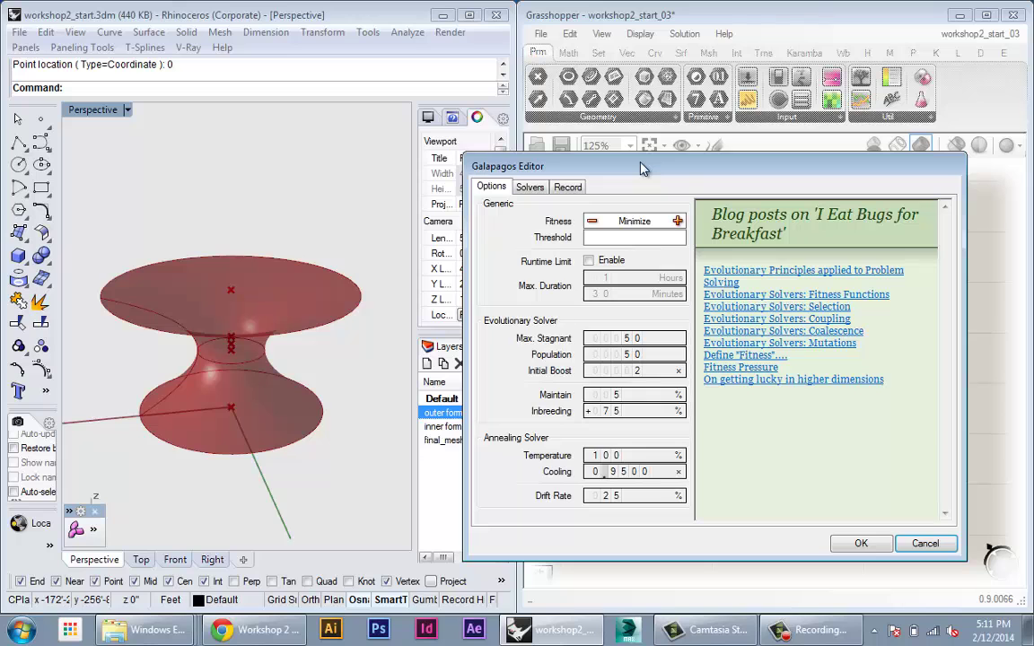
left_click_drag(655, 159, 352, 132)
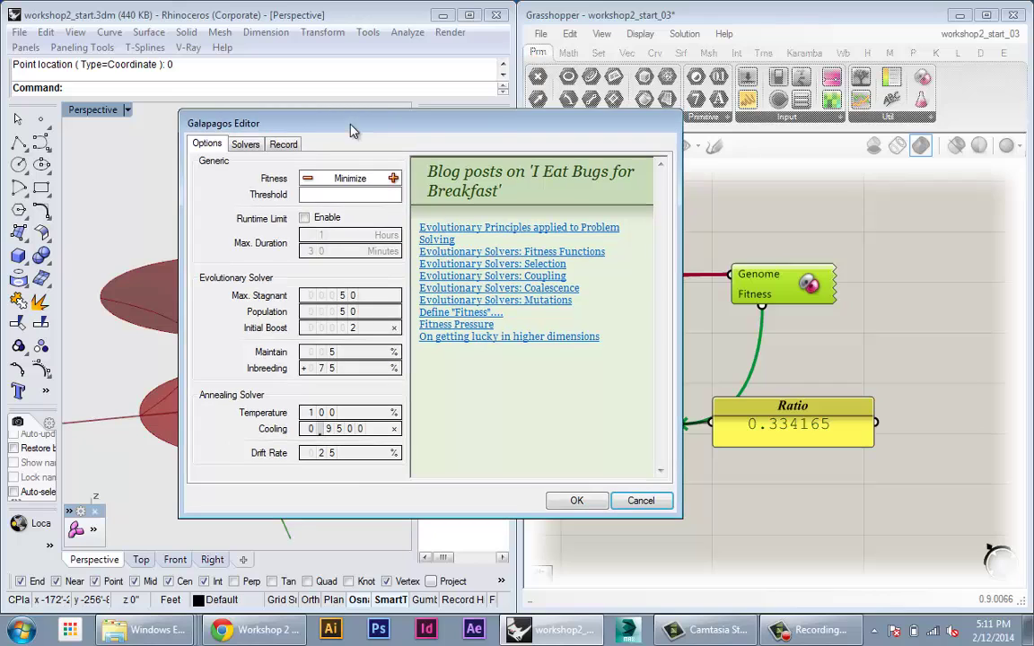
Show the Galapagos solver controls, reduce the editor window further and move it off the Ratio panel
left_click(245, 144)
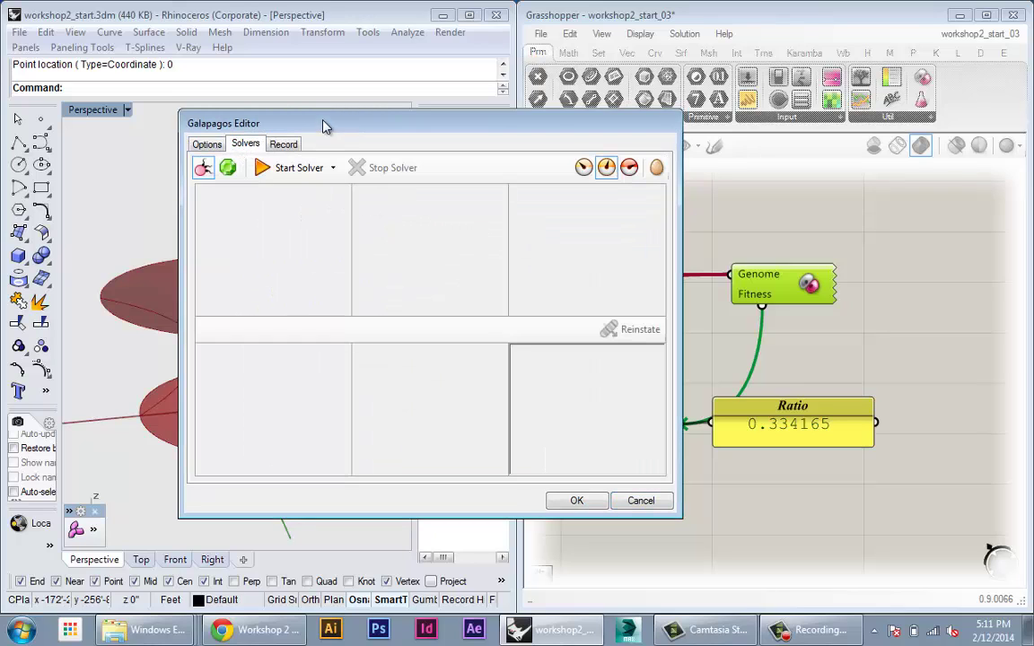
left_click_drag(296, 116, 636, 122)
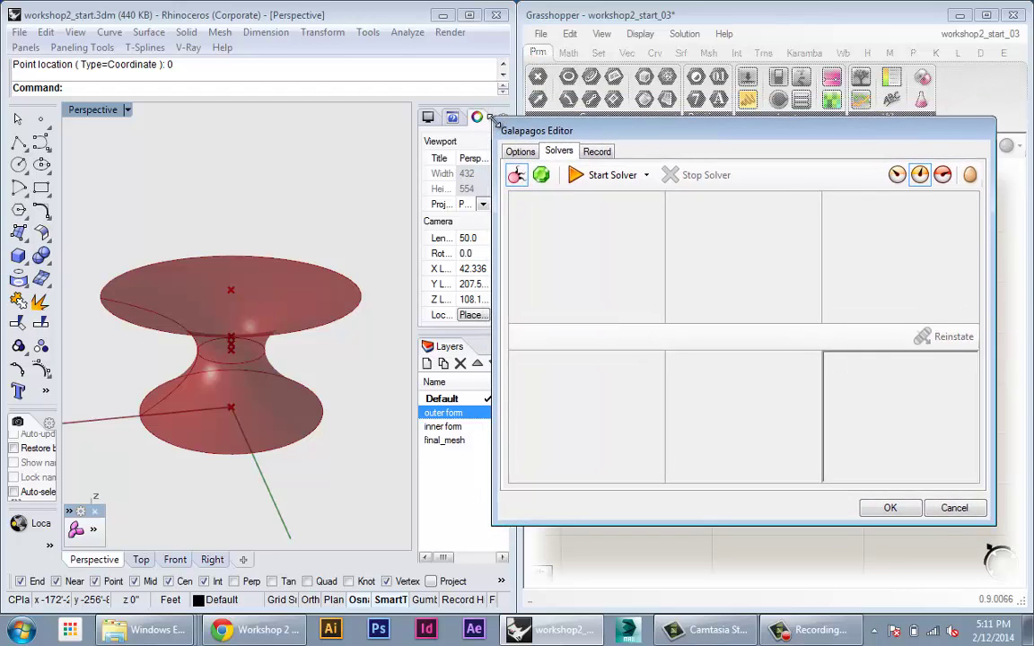
left_click_drag(493, 120, 529, 168)
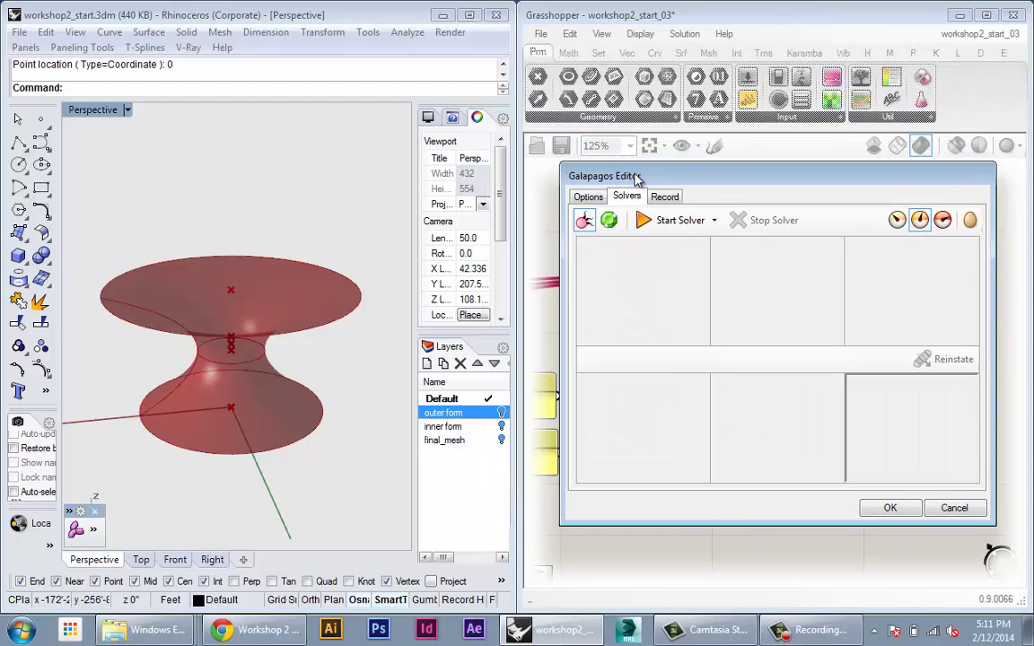
left_click_drag(607, 176, 339, 192)
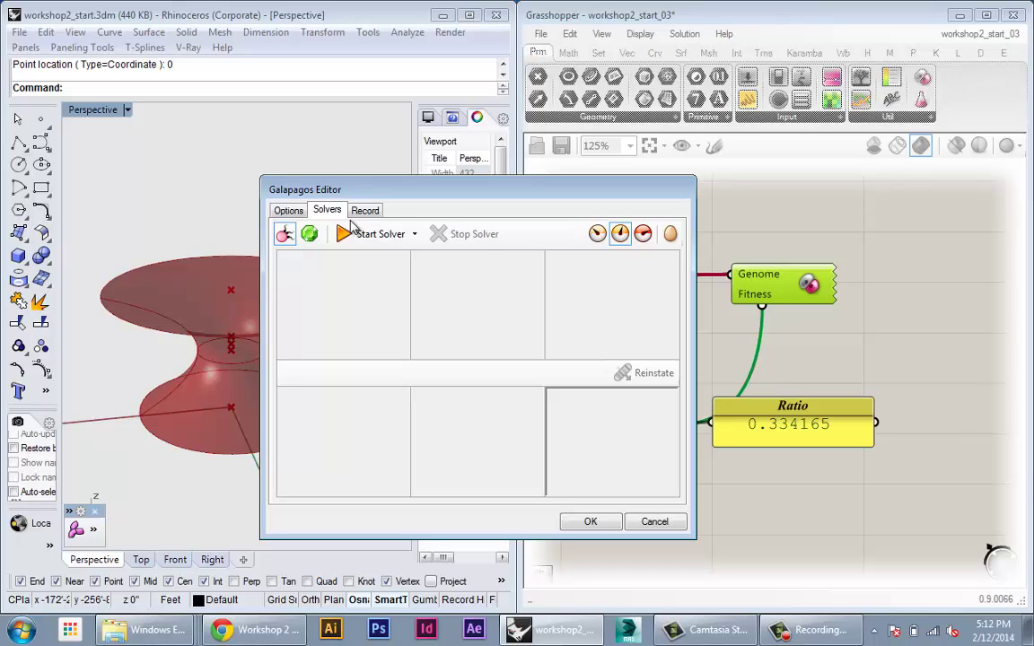
Start the Galapagos evolutionary solver and keep its editor clear of the form in the Perspective view
left_click_drag(555, 194, 803, 197)
left_click(636, 235)
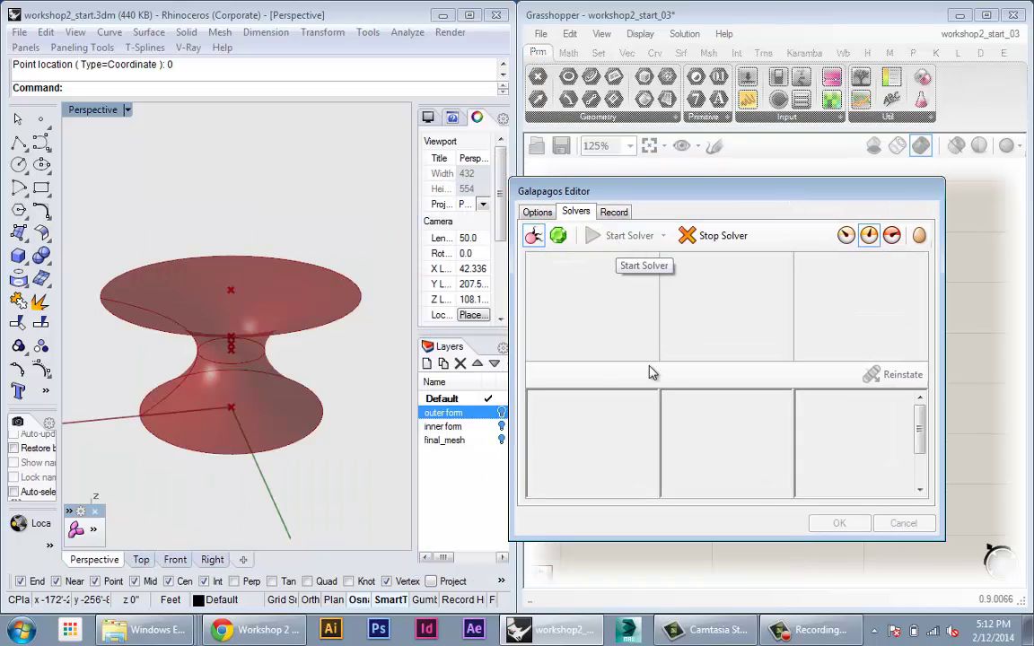
left_click_drag(698, 191, 634, 187)
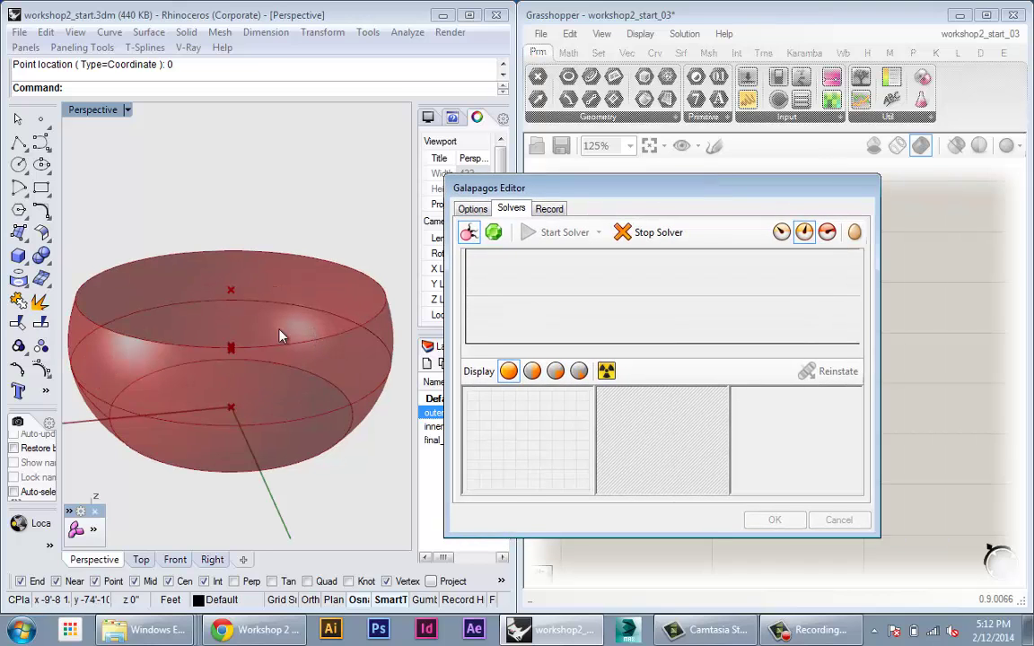
left_click_drag(489, 180, 534, 190)
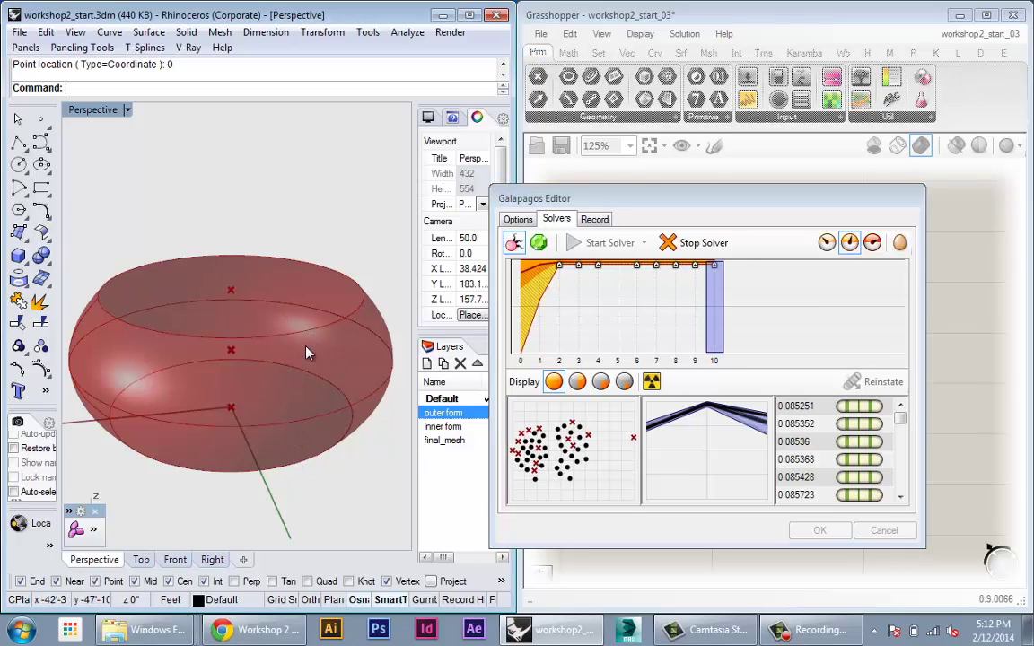
Orbit around the evolving form and try the solver's middle viewport update setting before returning to the first one
right_click_drag(195, 369, 272, 363)
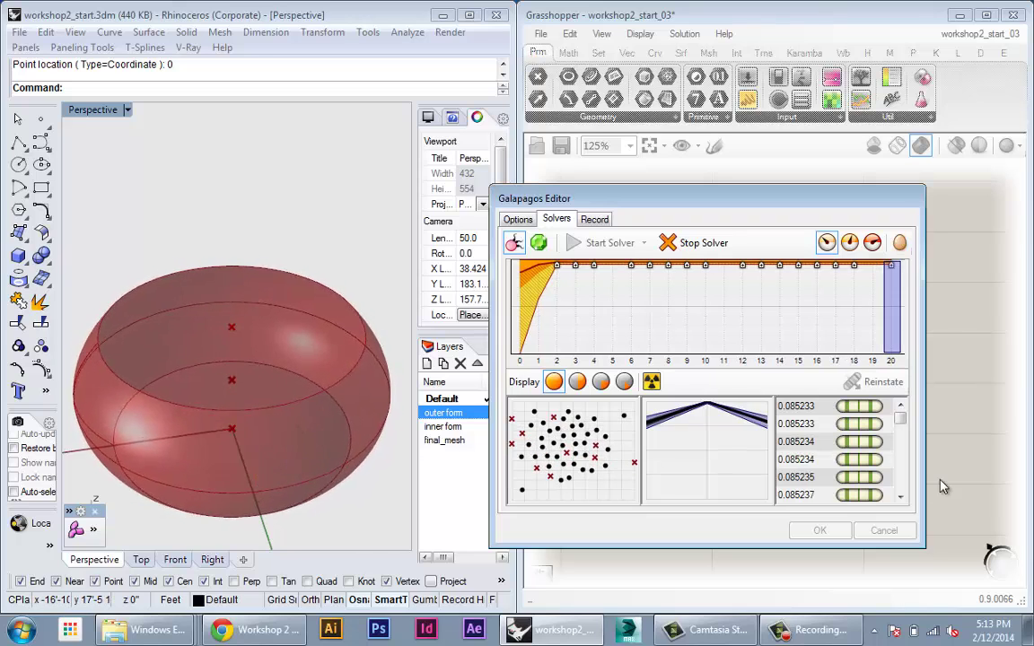
left_click(849, 243)
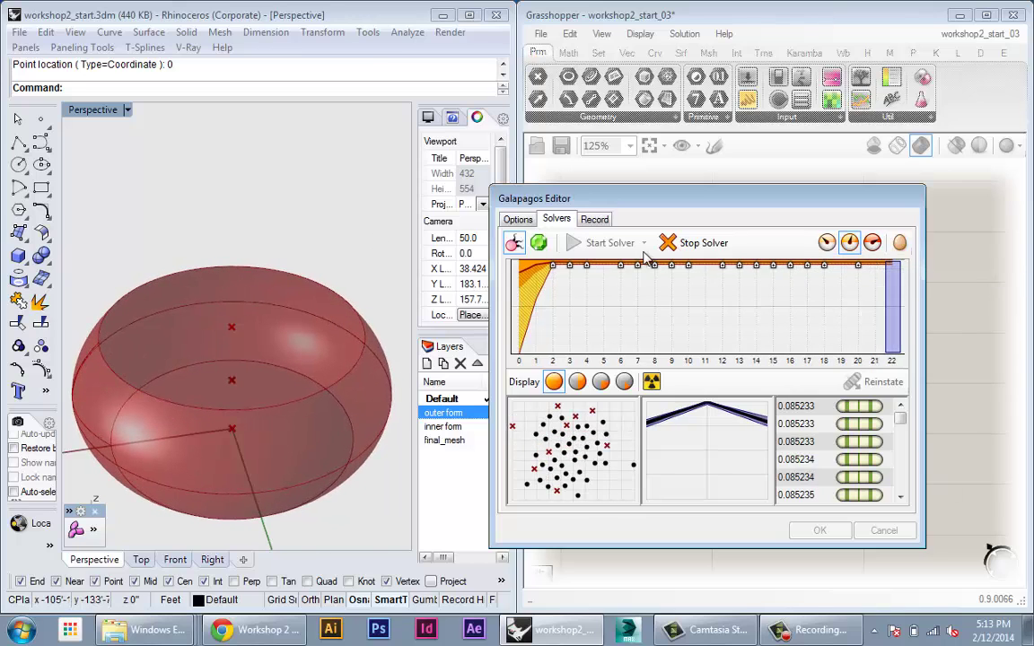
left_click(826, 242)
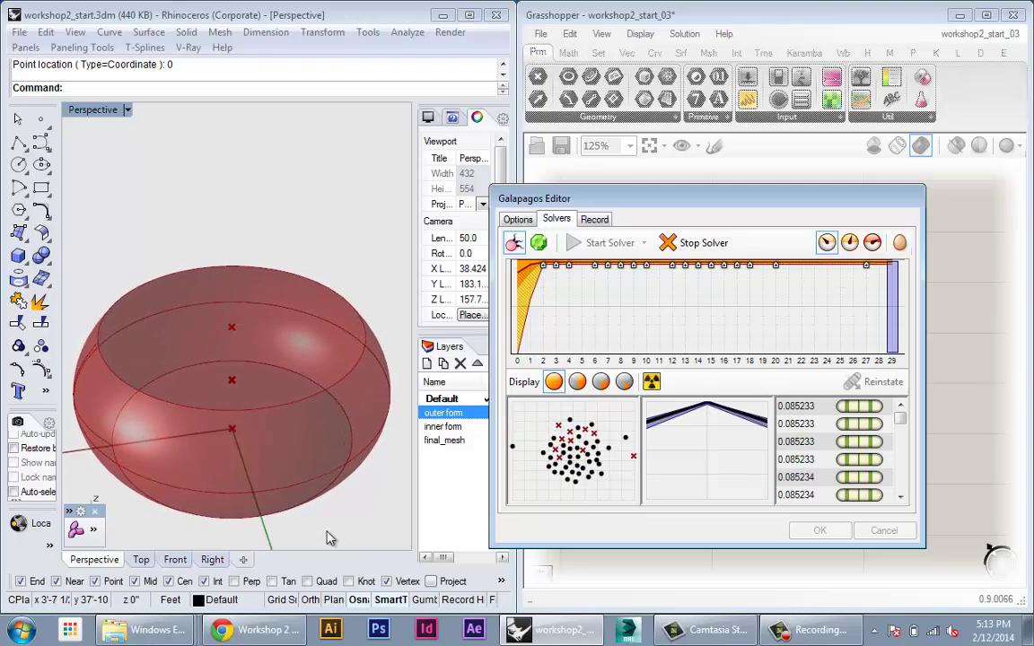
Move the Galapagos editor so that both the Ratio panel and the Perspective view are uncovered
left_click_drag(663, 198, 664, 31)
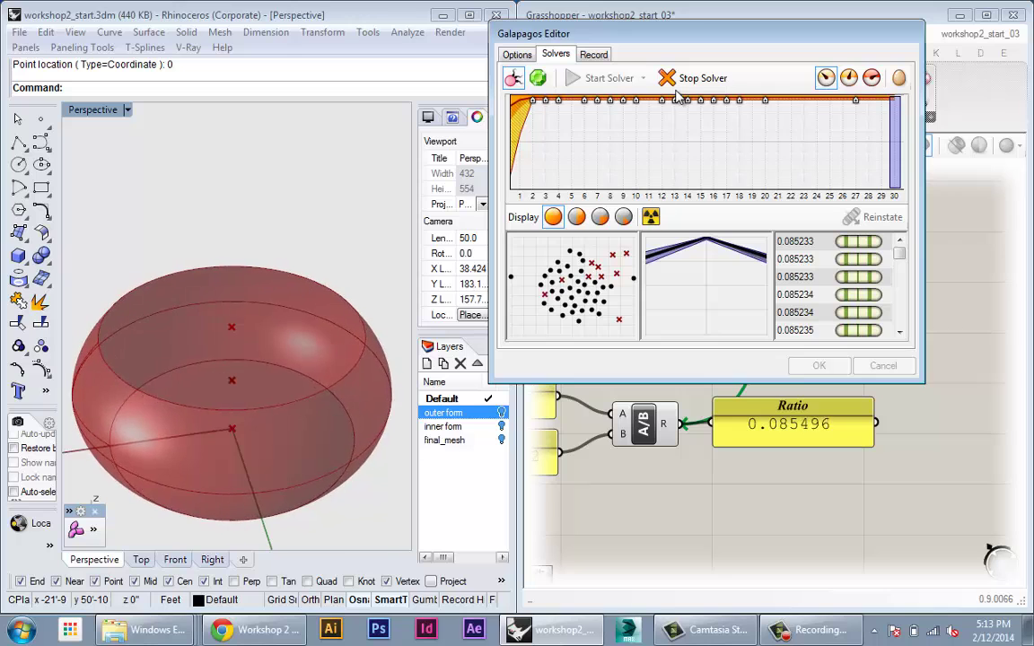
left_click_drag(664, 33, 700, 32)
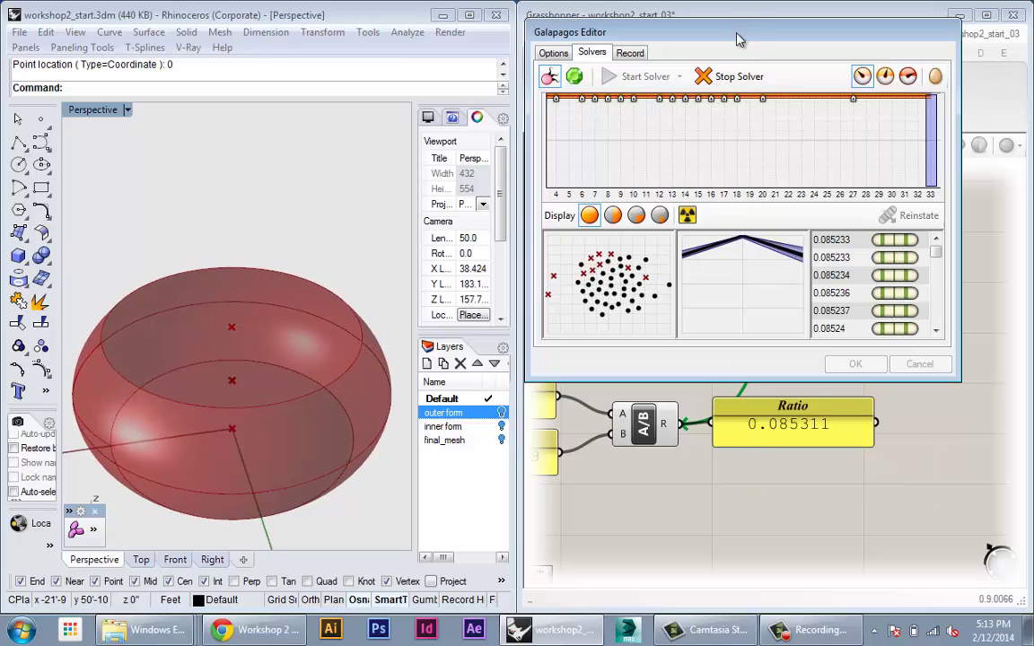
left_click_drag(739, 35, 774, 37)
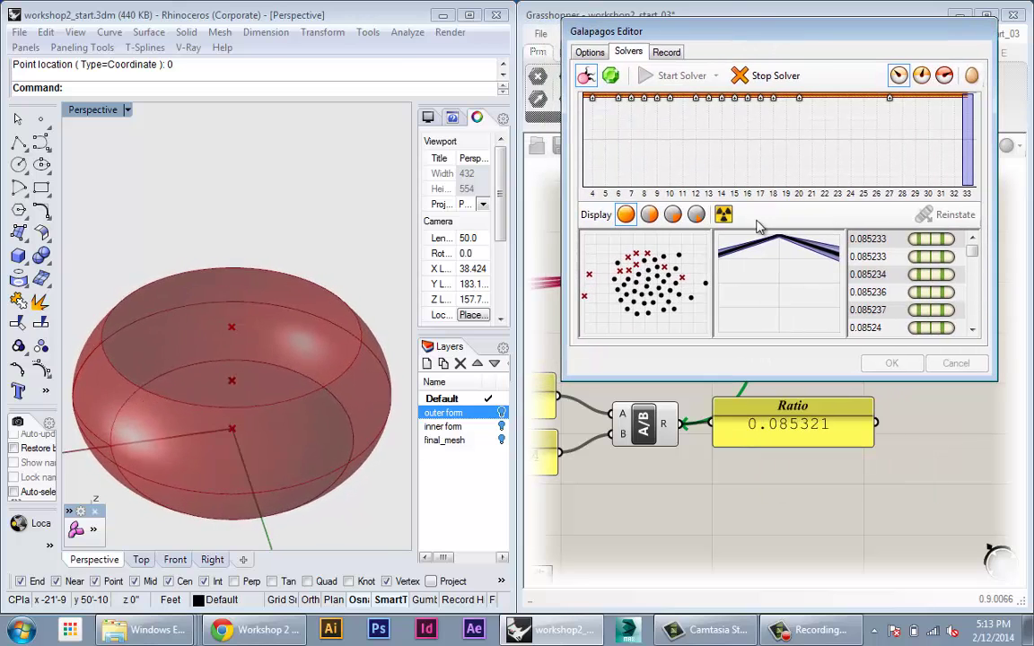
Stop the Galapagos solver and accept its solution to close the editor
left_click(156, 468)
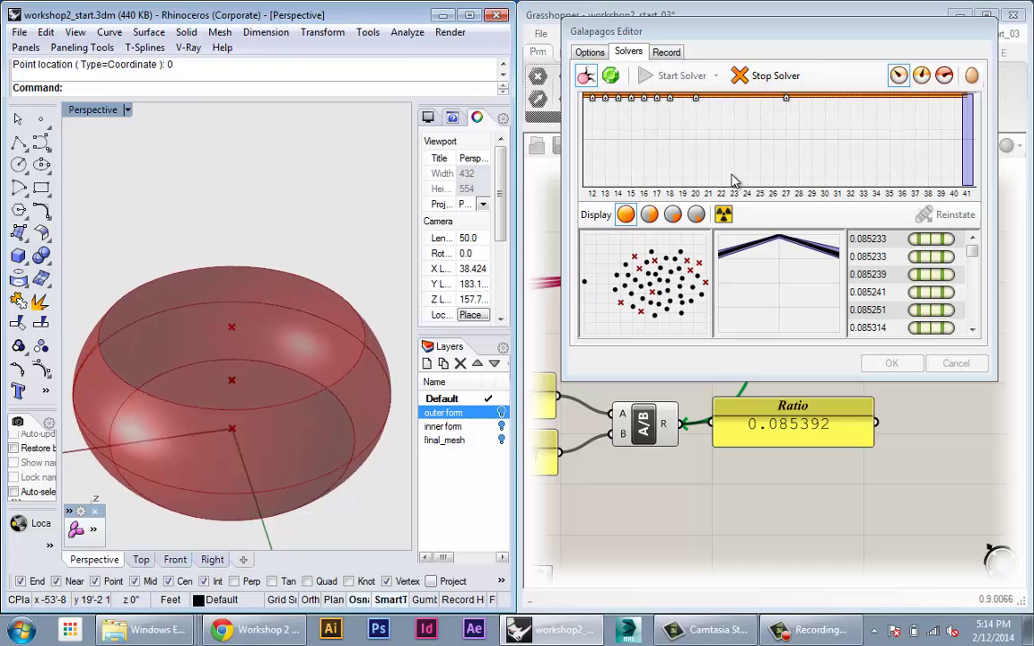
left_click(836, 31)
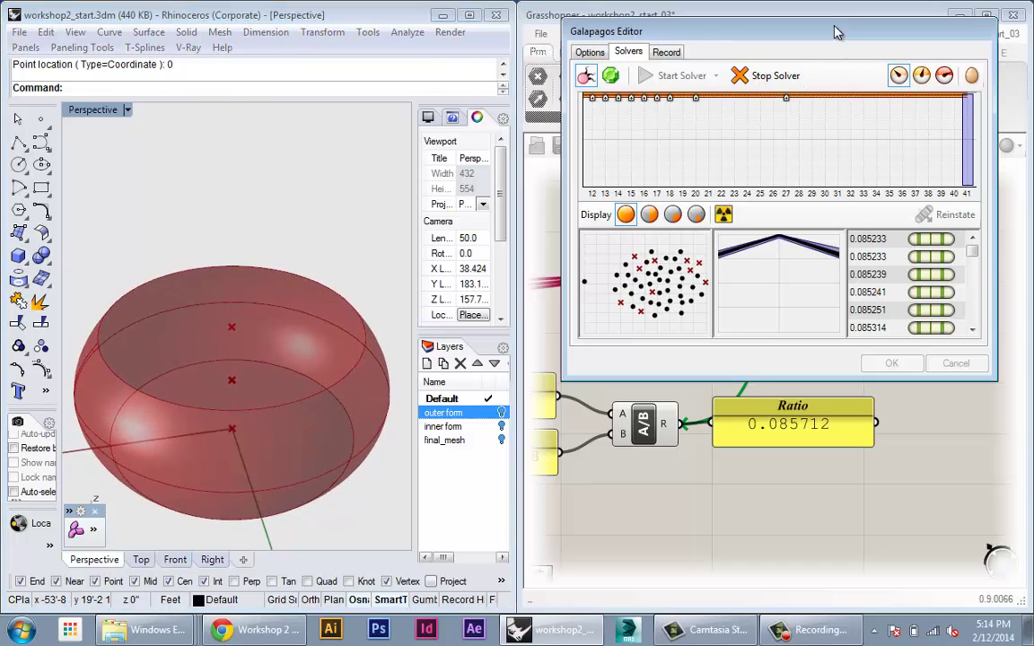
left_click(762, 80)
left_click(395, 422)
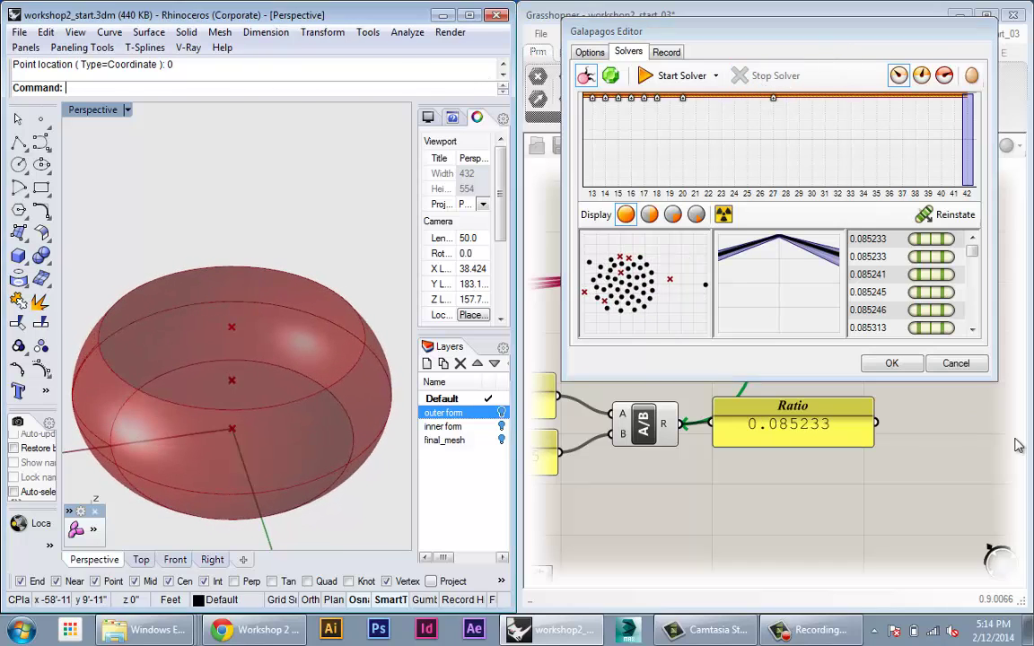
left_click(893, 363)
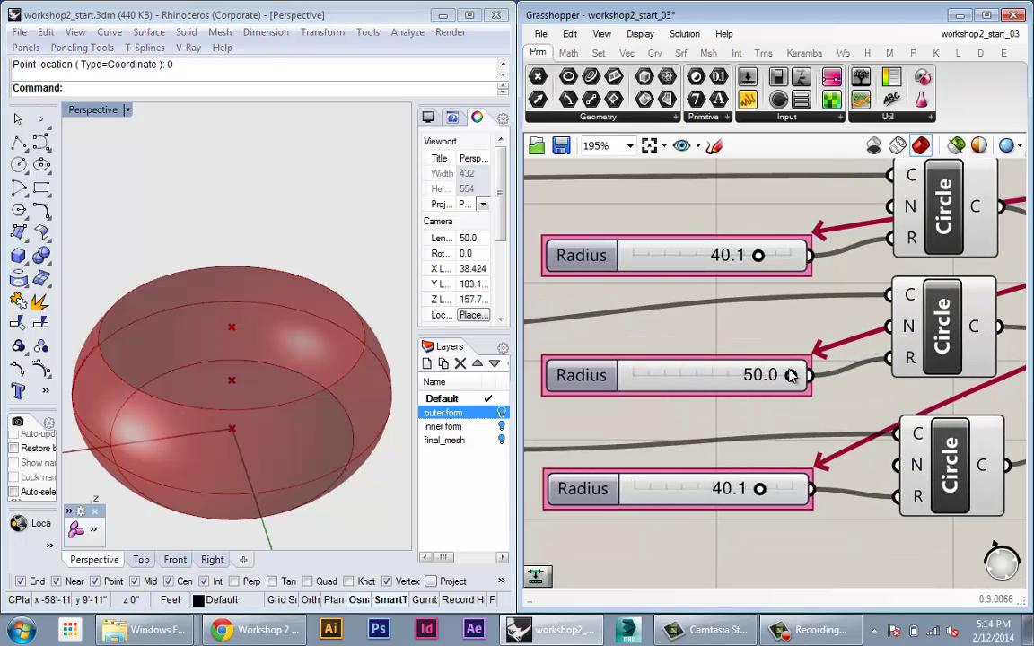
Examine the optimized form and the Galapagos component's Genome and Fitness connections around the Ratio panel
left_click(136, 425)
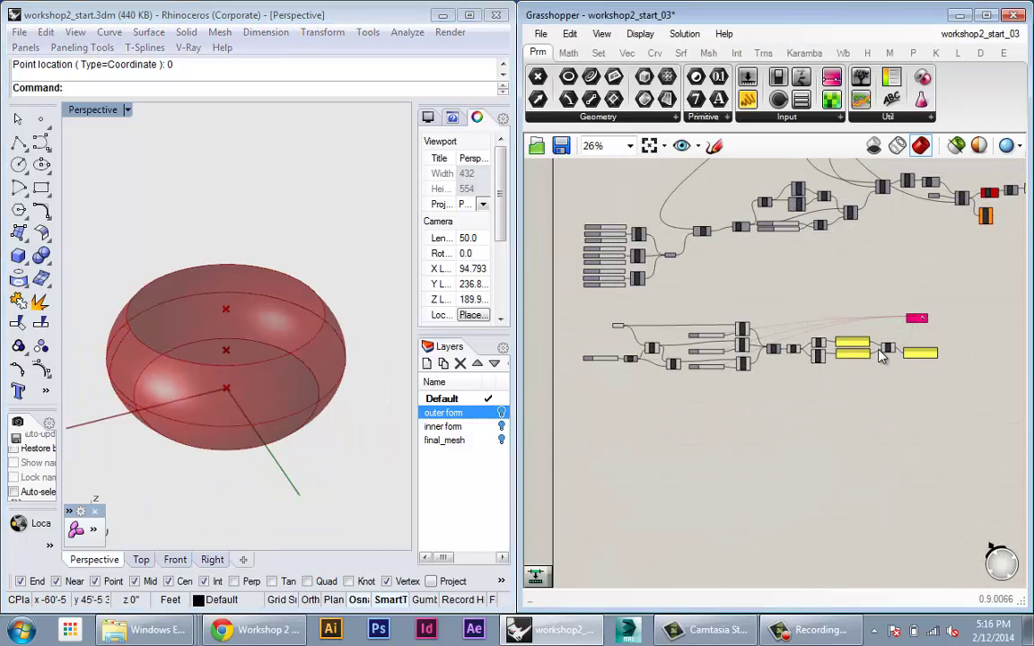
scroll(880, 346, "up", 3)
mouse_move(948, 300)
left_mouse_down()
mouse_move(753, 261)
mouse_move(938, 316)
mouse_move(935, 302)
mouse_move(946, 317)
mouse_move(945, 299)
left_mouse_up()
scroll(933, 295, "up", 4)
left_click(927, 237)
right_click_drag(867, 286, 763, 321)
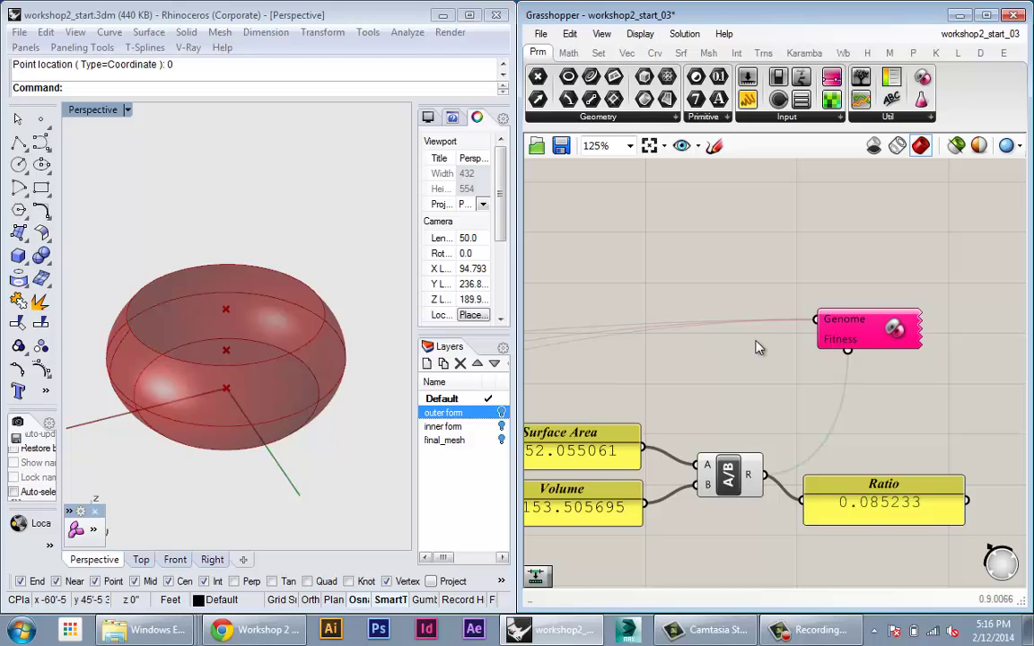
scroll(851, 405, "down", 4)
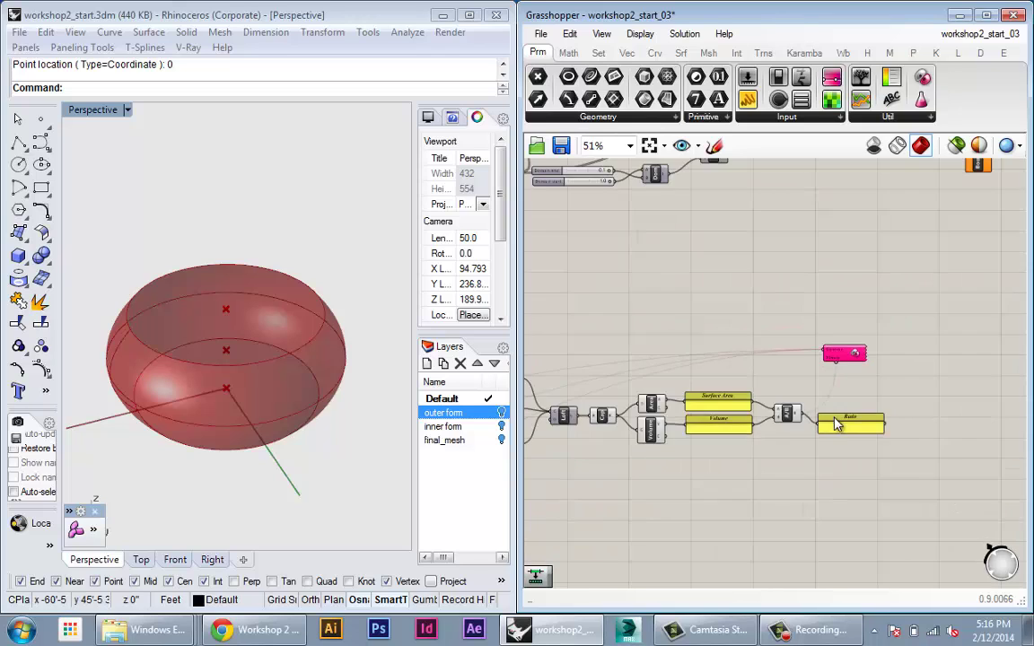